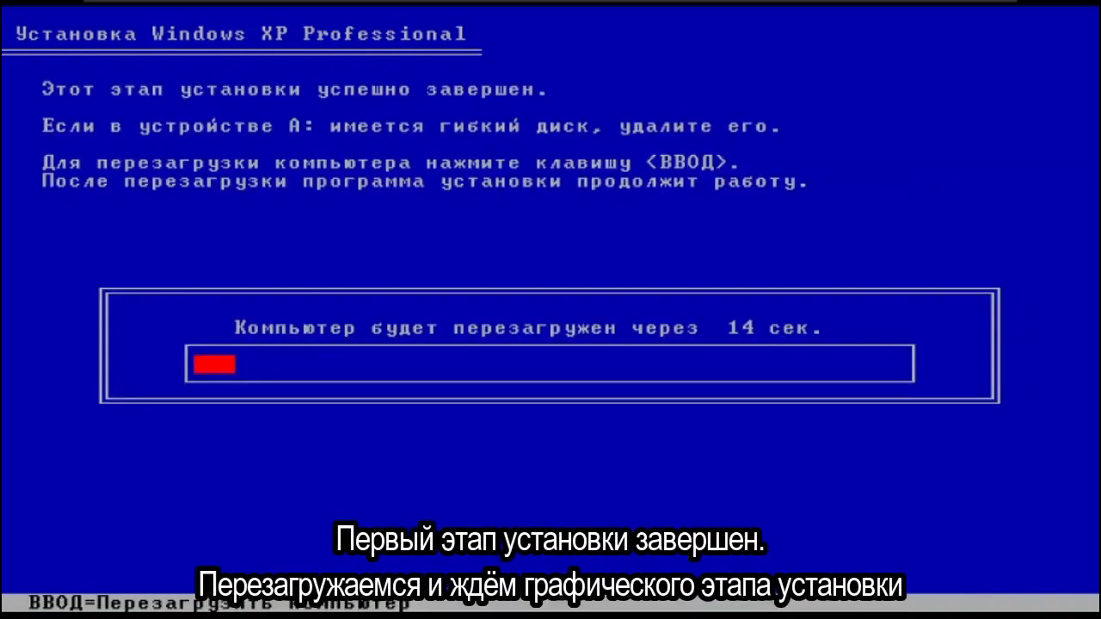
Step: Reboot immediately so Setup continues into its graphical stage
{"action": "key", "text": "Return"}
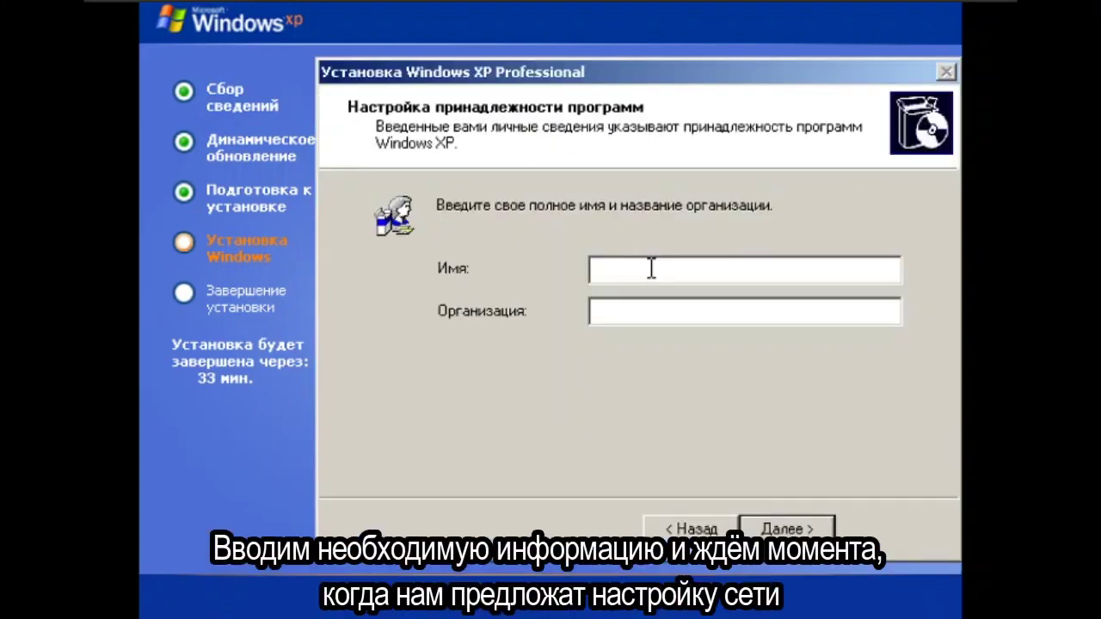
Step: Enter the owner name and the Windows XP product key
{"action": "type", "text": "User"}
{"action": "left_click", "coordinate": [785, 526]}
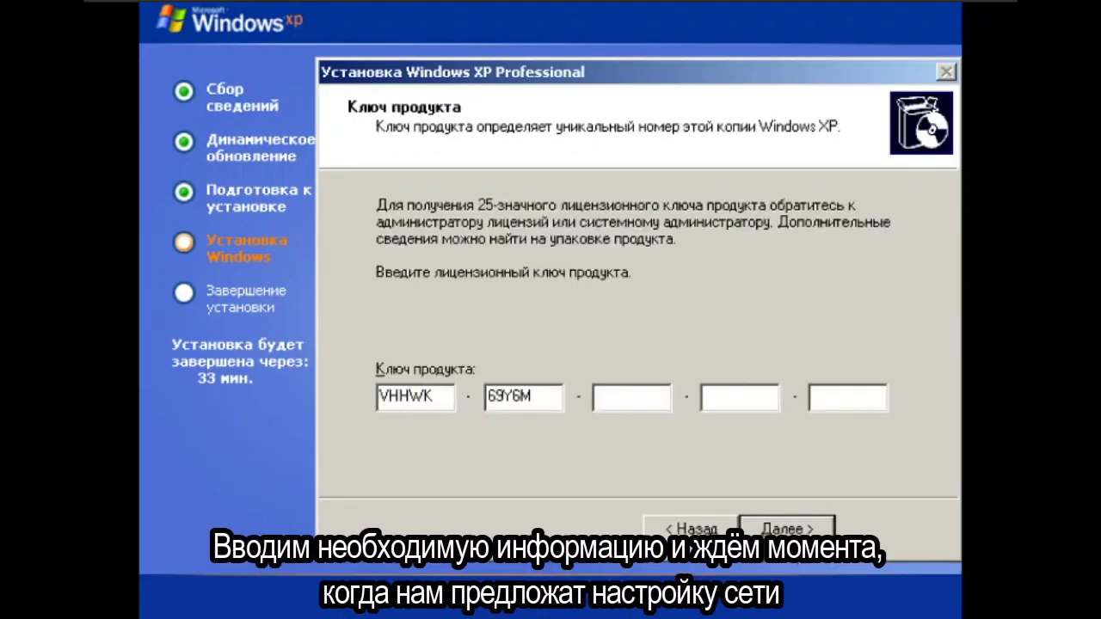
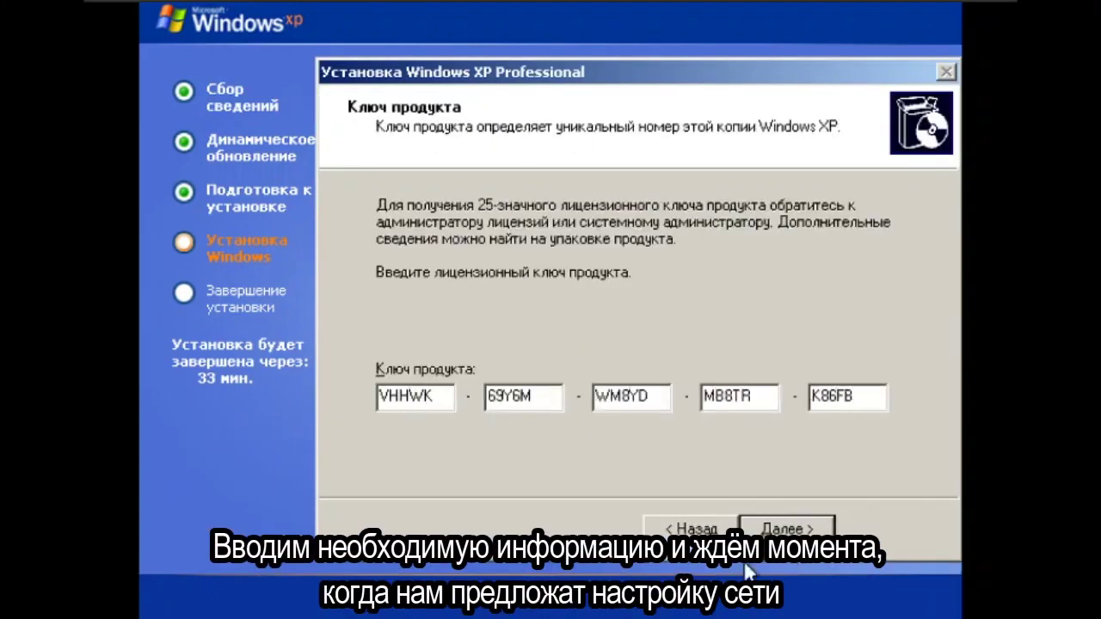
{"action": "key", "text": "Return"}
Step: Name the computer USER-PC and keep typical network settings and WORKGROUP
{"action": "type", "text": "USER-PC"}
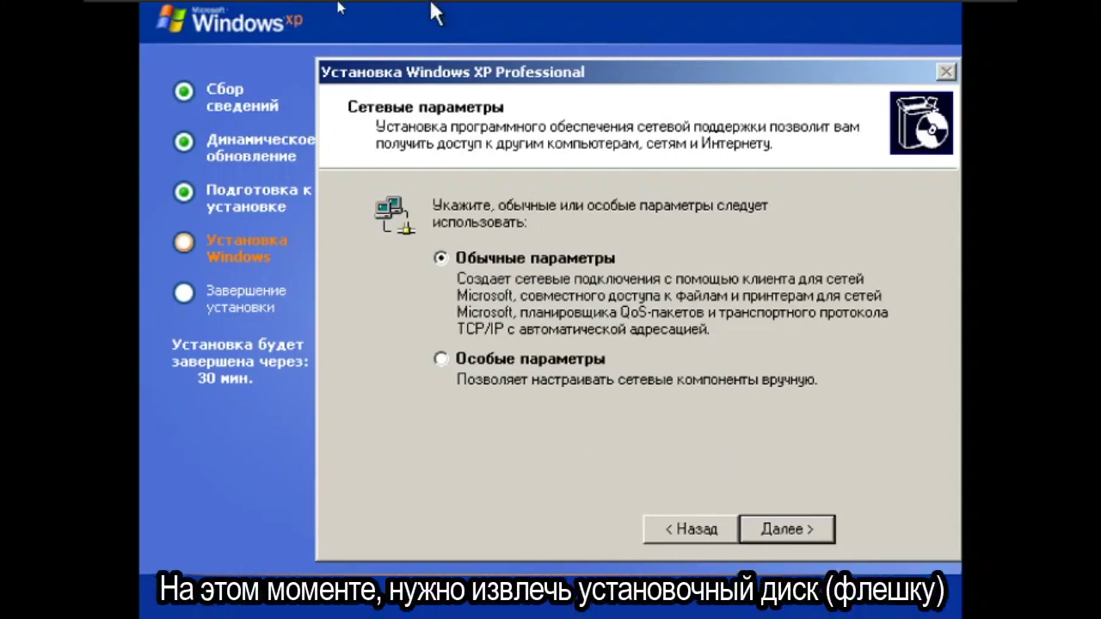
{"action": "mouse_move", "coordinate": [149, 7]}
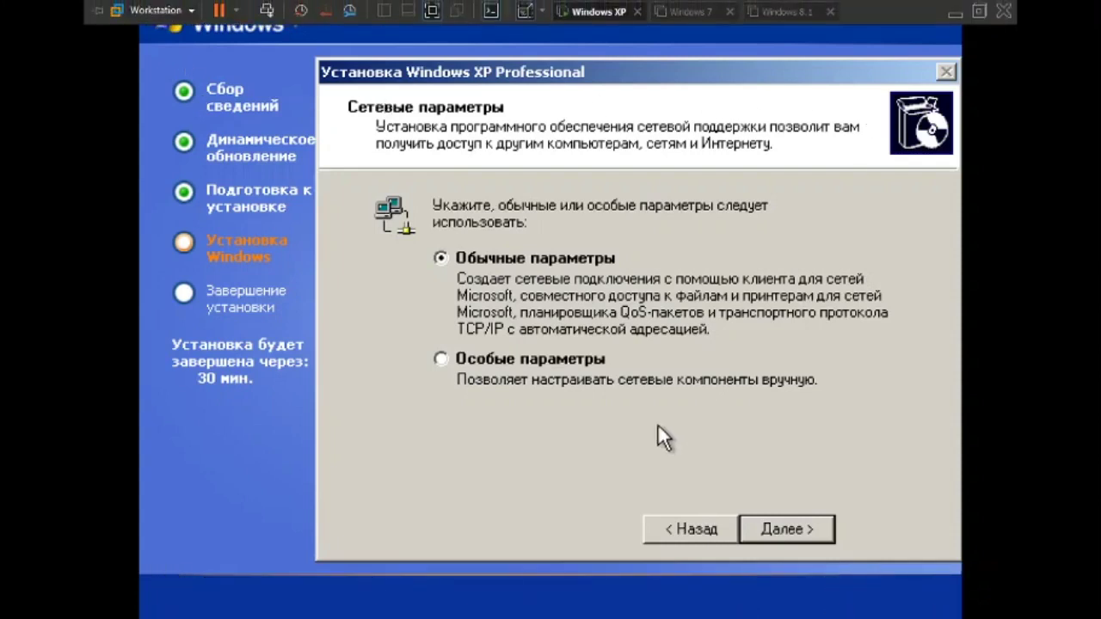
{"action": "left_click", "coordinate": [788, 518]}
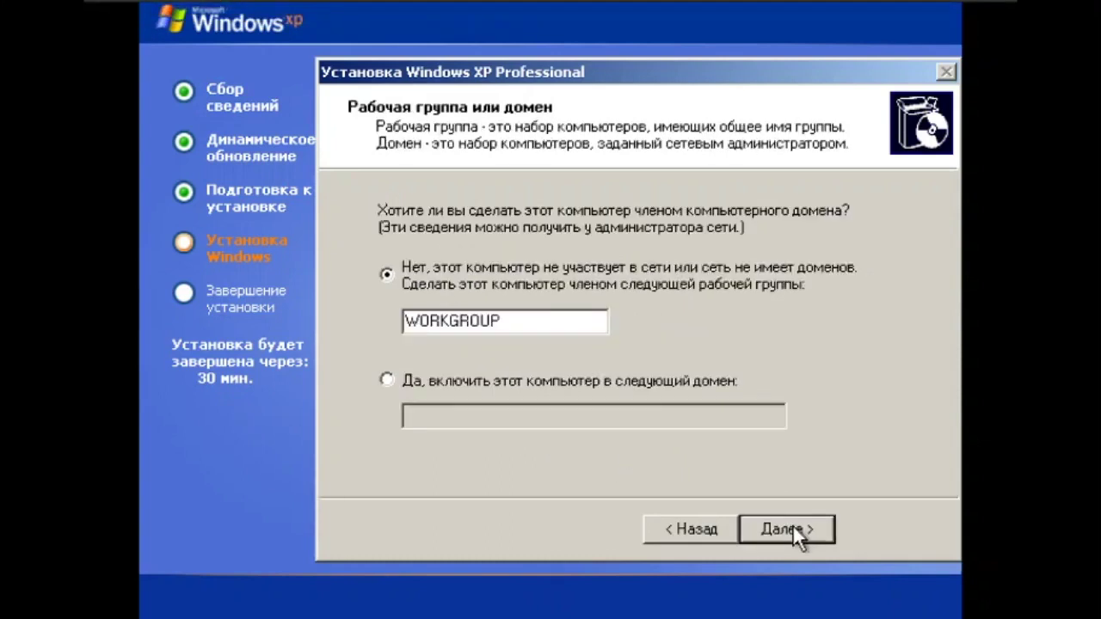
{"action": "left_click", "coordinate": [794, 527]}
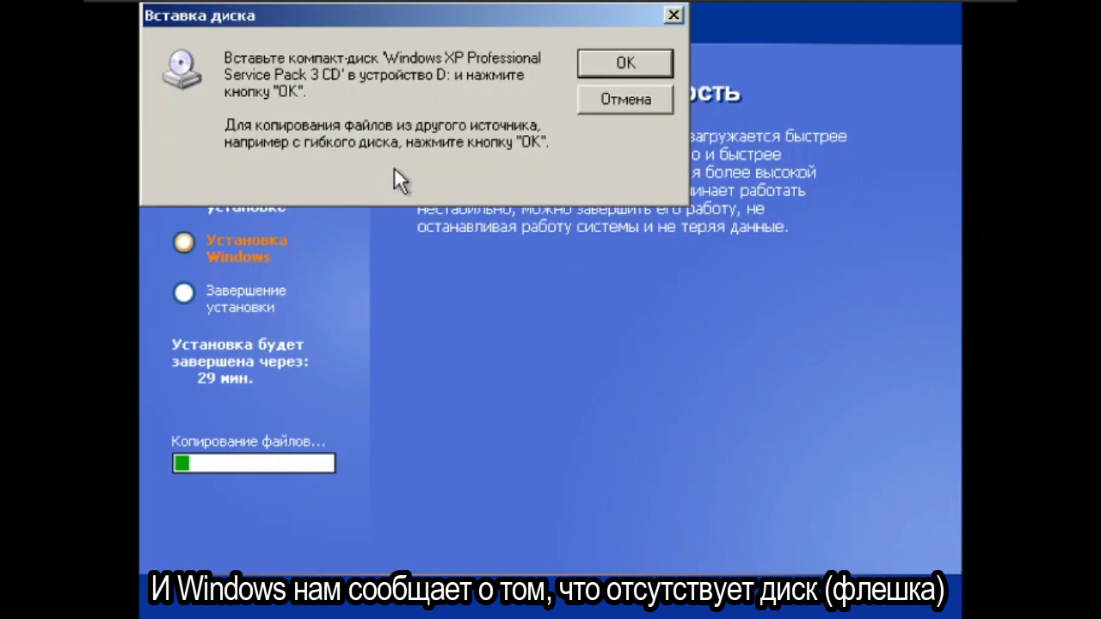
Step: Dismiss the Service Pack 3 CD prompts and load the required files from D:\i386
{"action": "left_click", "coordinate": [586, 71]}
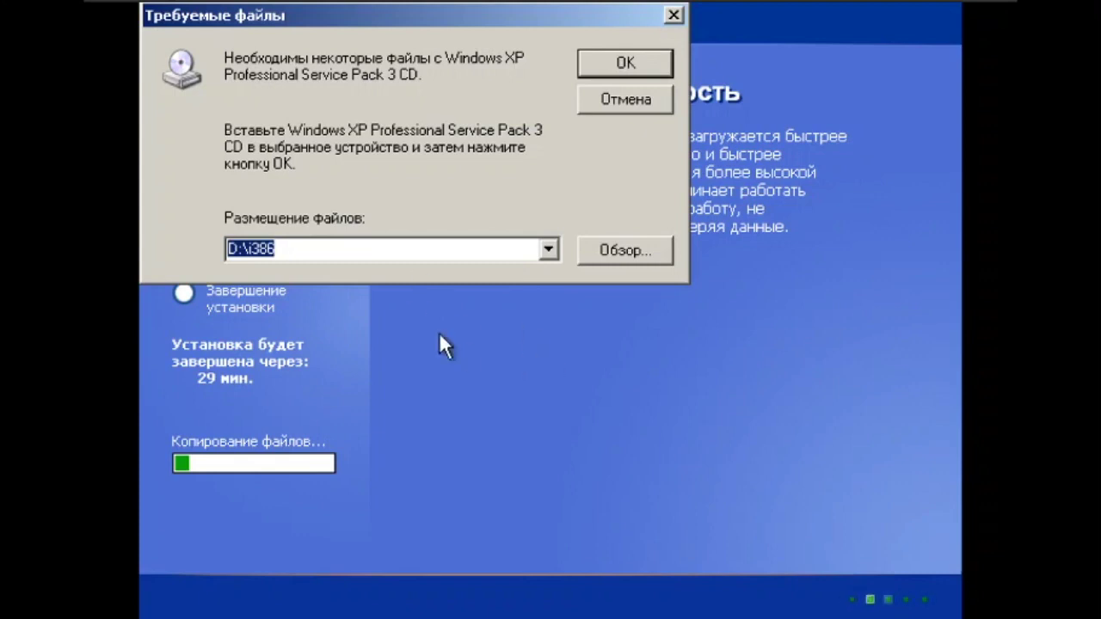
{"action": "left_click", "coordinate": [634, 107]}
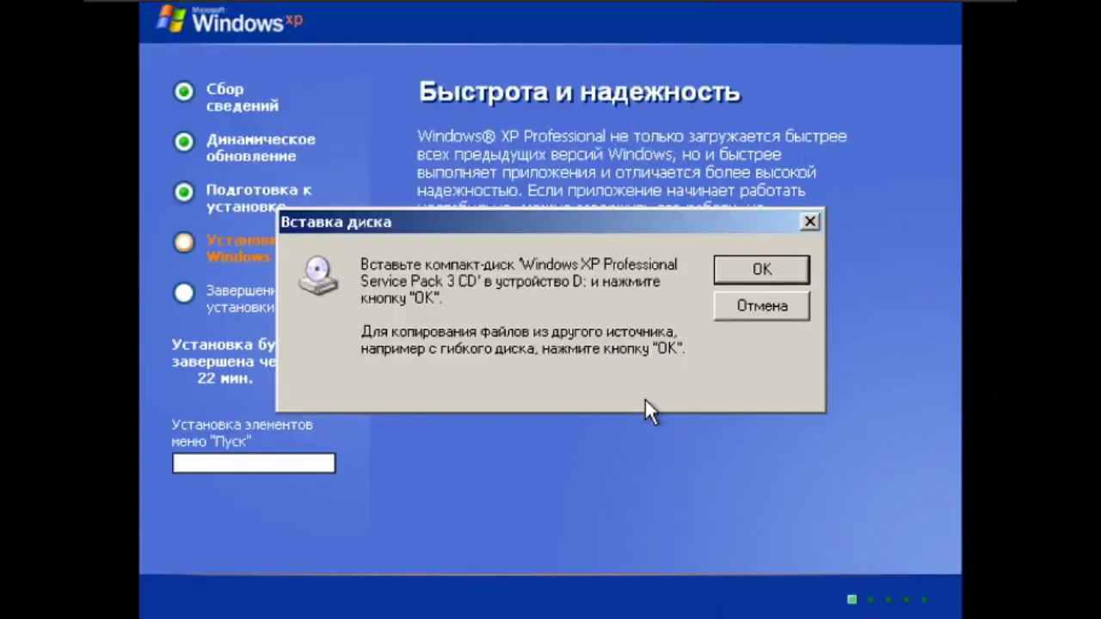
{"action": "left_click", "coordinate": [747, 268]}
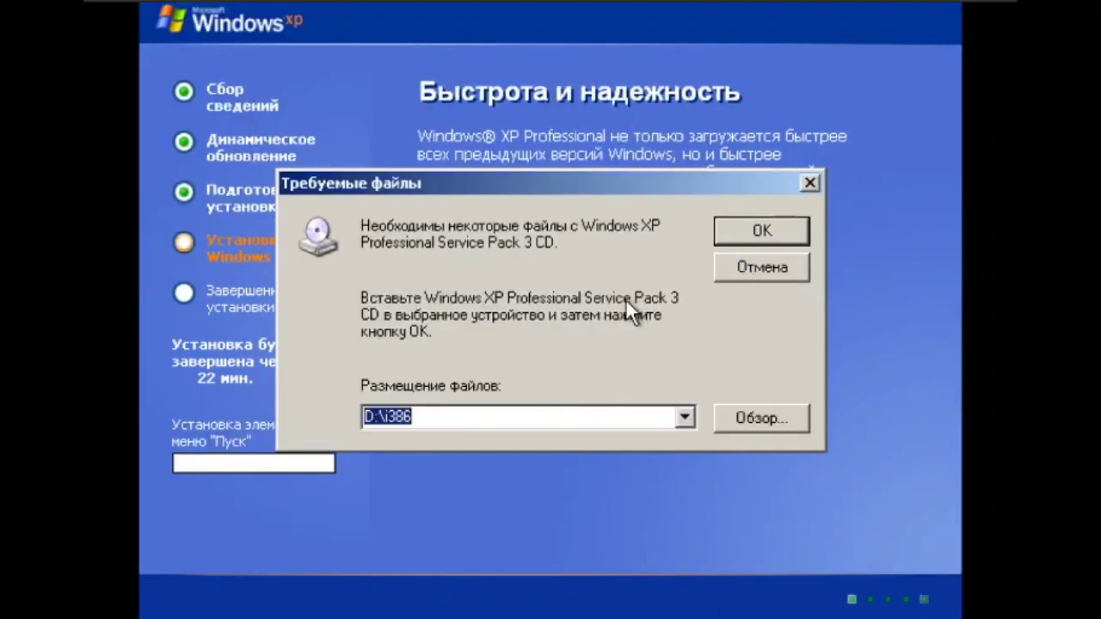
{"action": "left_click", "coordinate": [760, 231]}
{"action": "left_click", "coordinate": [761, 230]}
{"action": "left_click", "coordinate": [761, 230]}
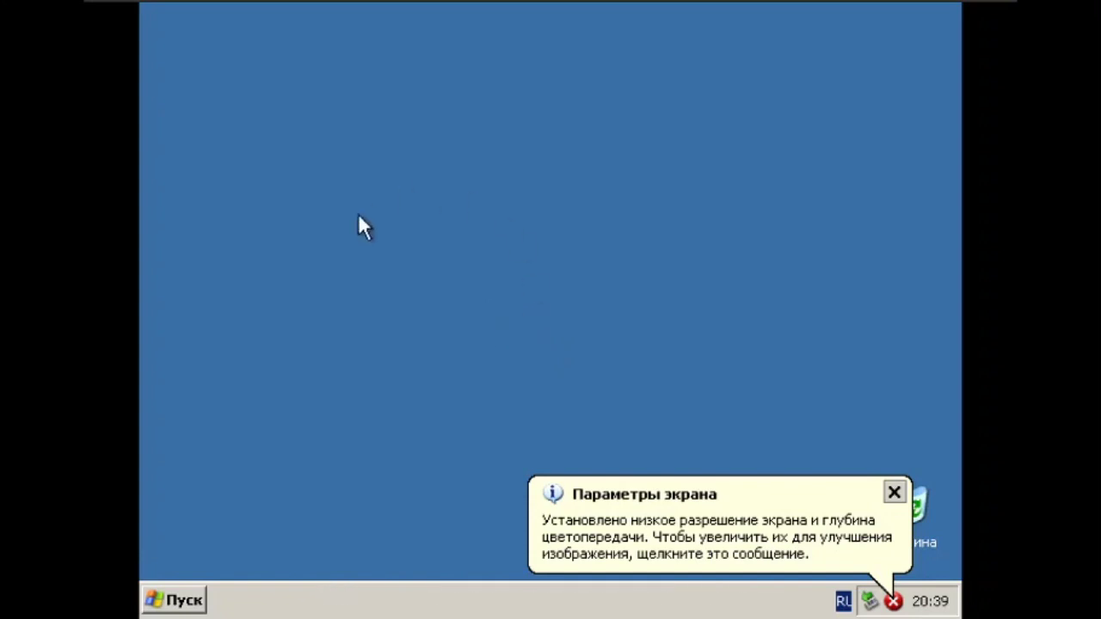
Step: Let Windows raise the low screen resolution and keep the new display settings
{"action": "left_click", "coordinate": [755, 533]}
{"action": "key", "text": "Return"}
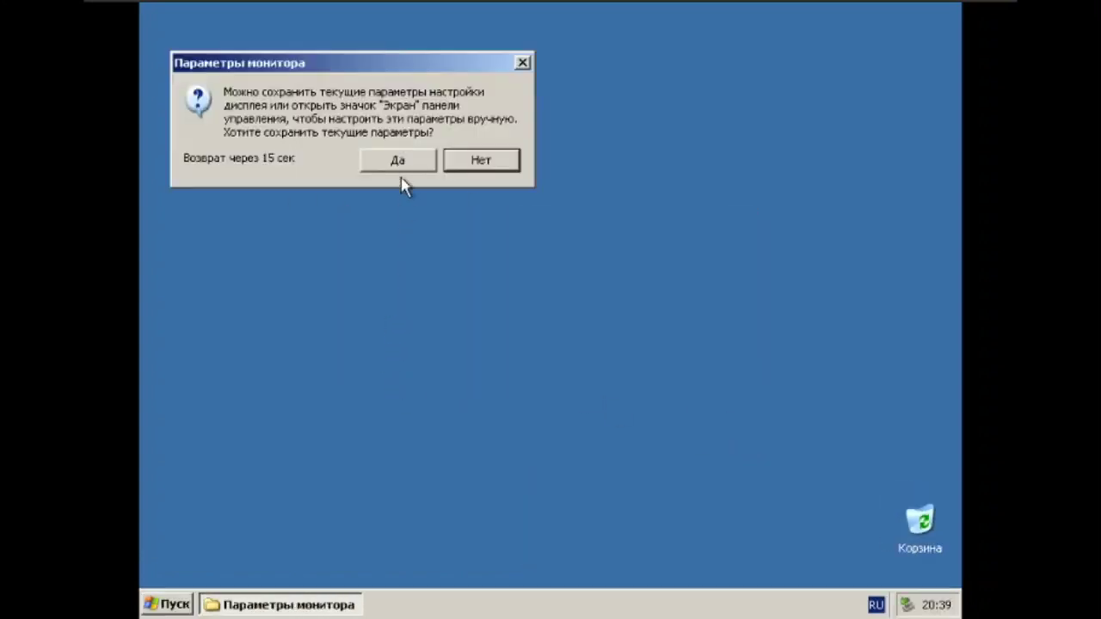
{"action": "left_click", "coordinate": [401, 162]}
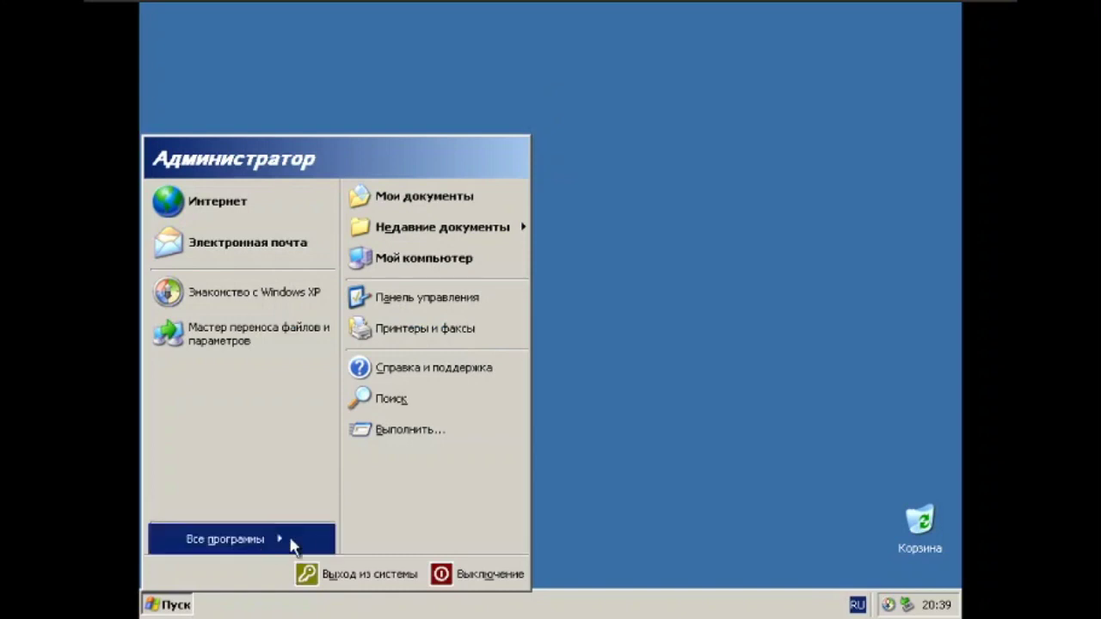
Step: Open System Properties from Мой компьютер in the Start menu
{"action": "left_click", "coordinate": [312, 544]}
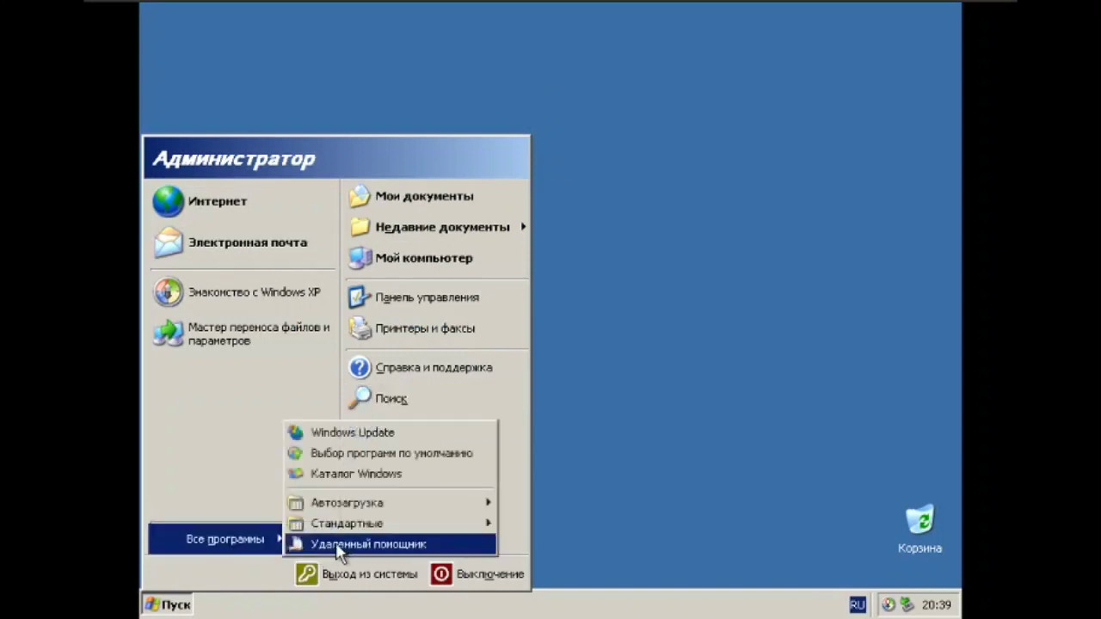
{"action": "mouse_move", "coordinate": [379, 523]}
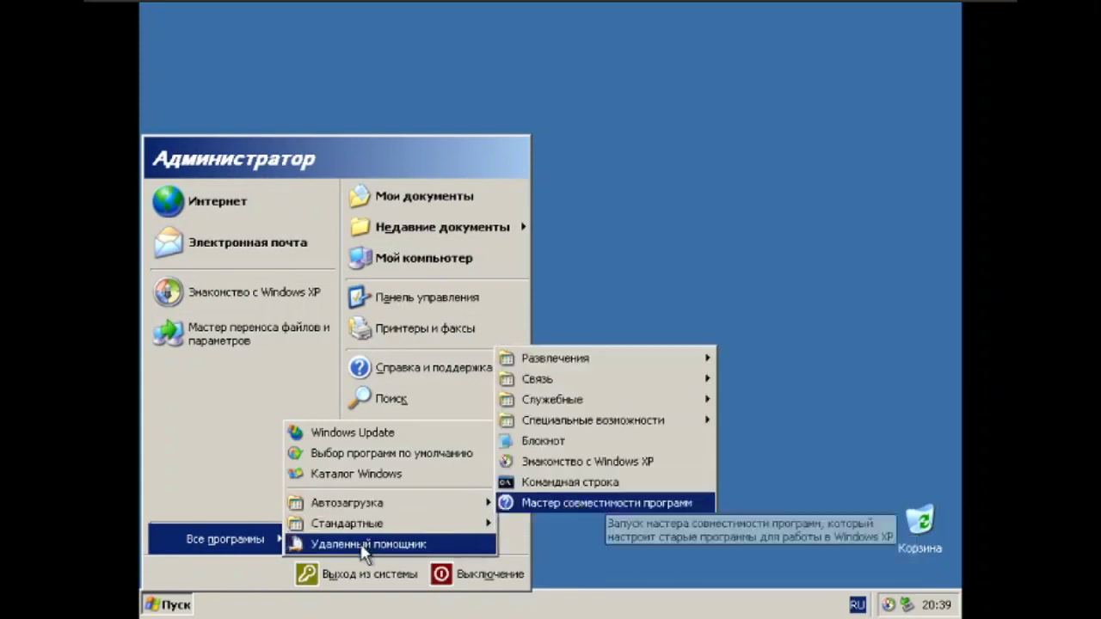
{"action": "right_click", "coordinate": [434, 273]}
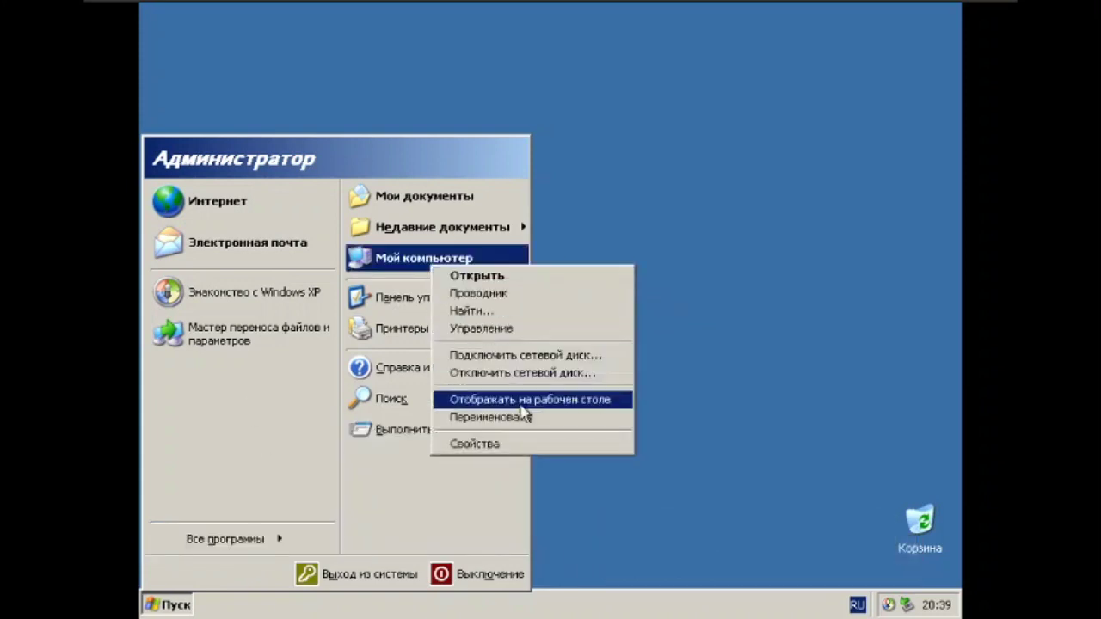
{"action": "left_click", "coordinate": [451, 445]}
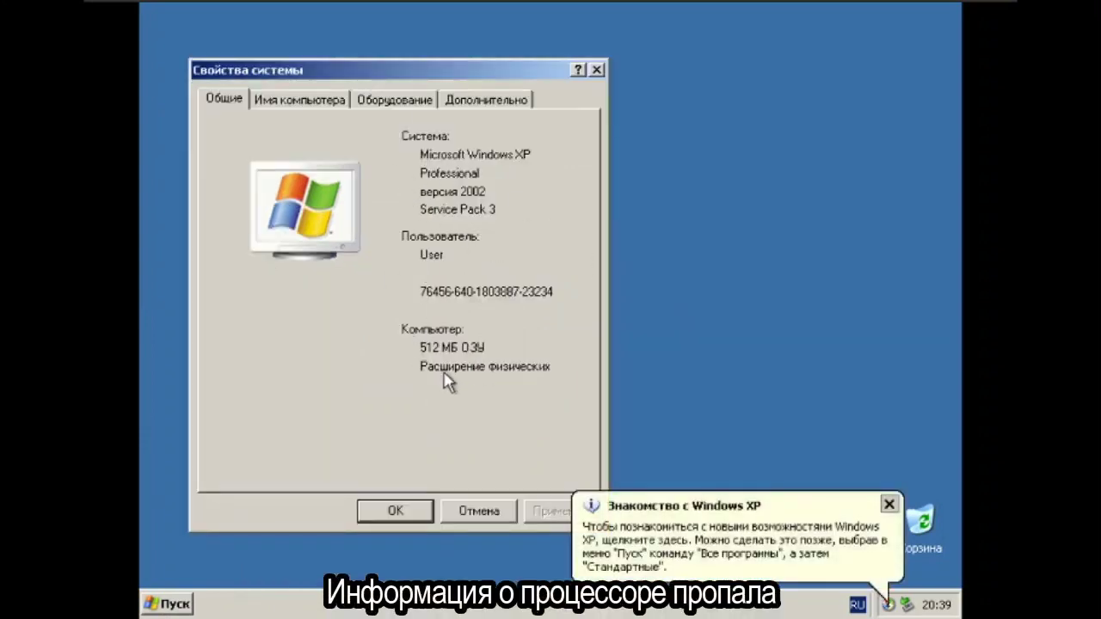
Step: Dismiss the XP tour notice and open Device Manager from the Hardware tab
{"action": "left_click", "coordinate": [889, 504]}
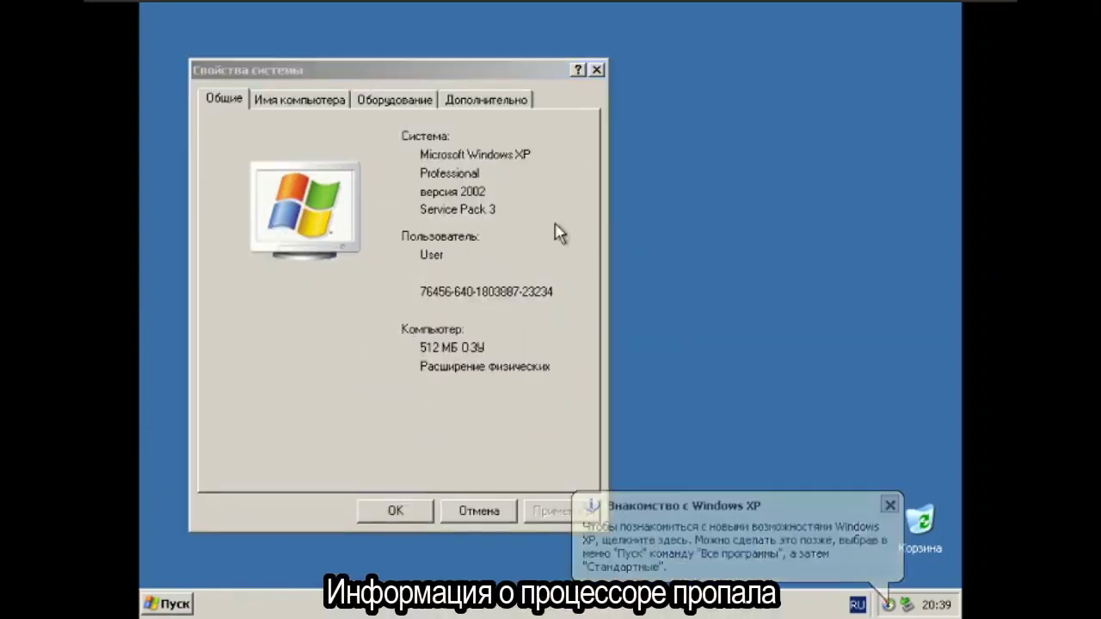
{"action": "left_click", "coordinate": [299, 100]}
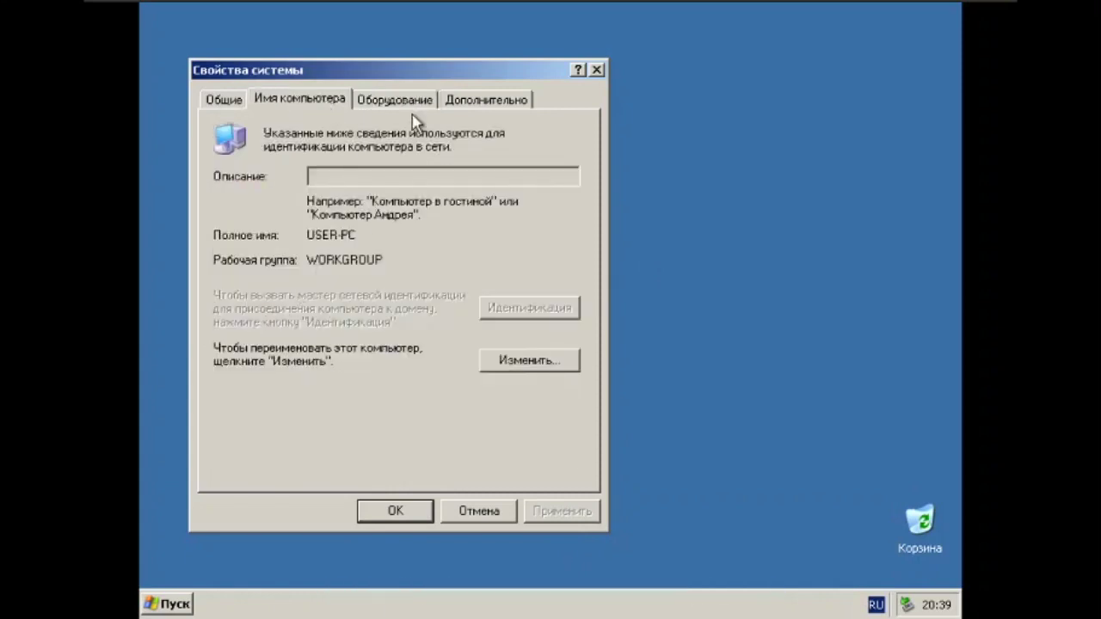
{"action": "left_click", "coordinate": [419, 107]}
{"action": "left_click", "coordinate": [487, 217]}
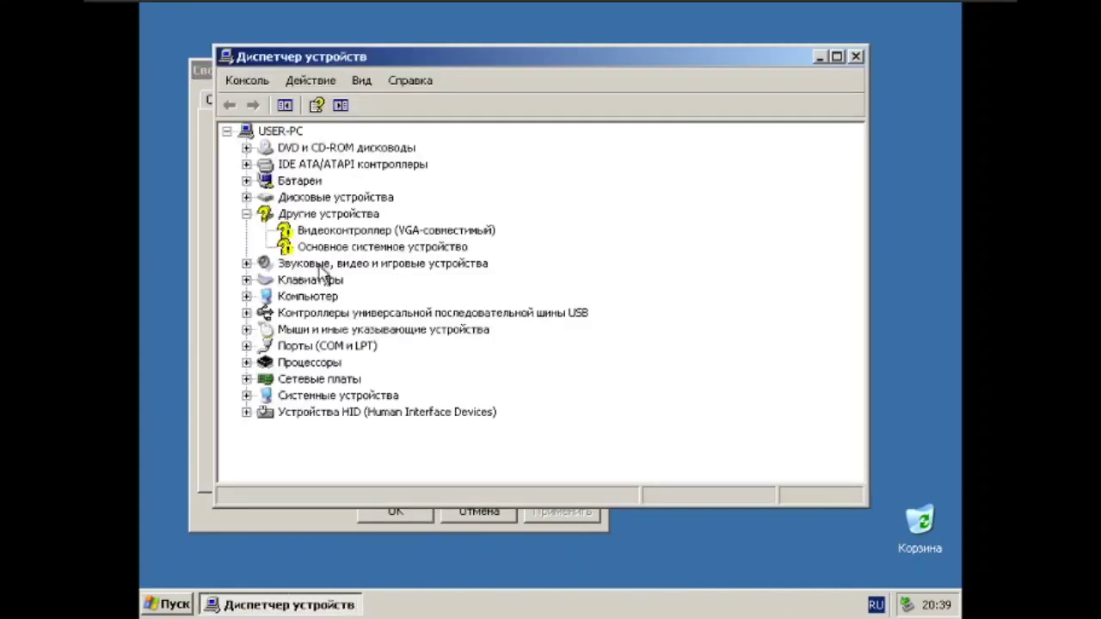
Step: Expand the sound and keyboard devices and view the sound device group's properties
{"action": "left_click", "coordinate": [247, 264]}
{"action": "left_click", "coordinate": [246, 396]}
{"action": "left_click", "coordinate": [401, 284]}
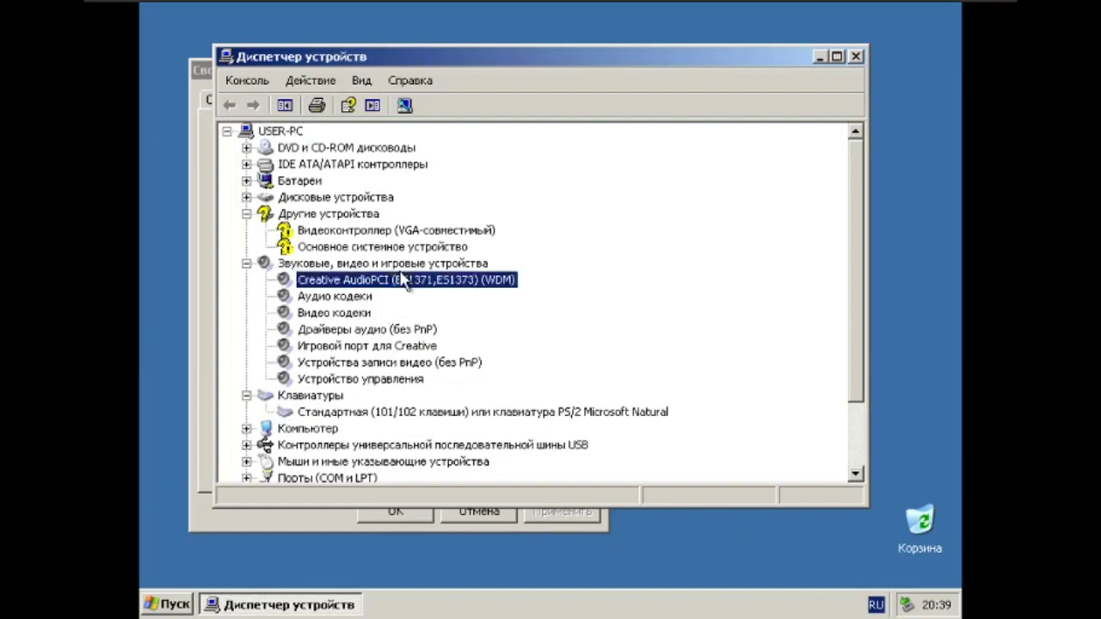
{"action": "right_click", "coordinate": [401, 286]}
{"action": "left_click", "coordinate": [464, 310]}
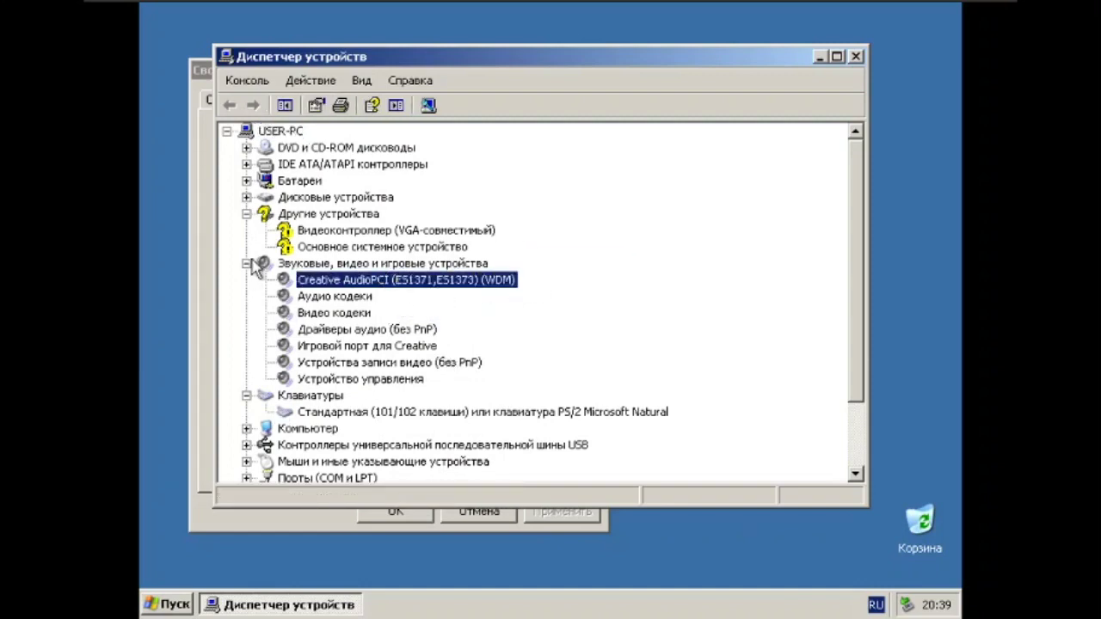
{"action": "left_click", "coordinate": [370, 508]}
{"action": "left_click", "coordinate": [618, 485]}
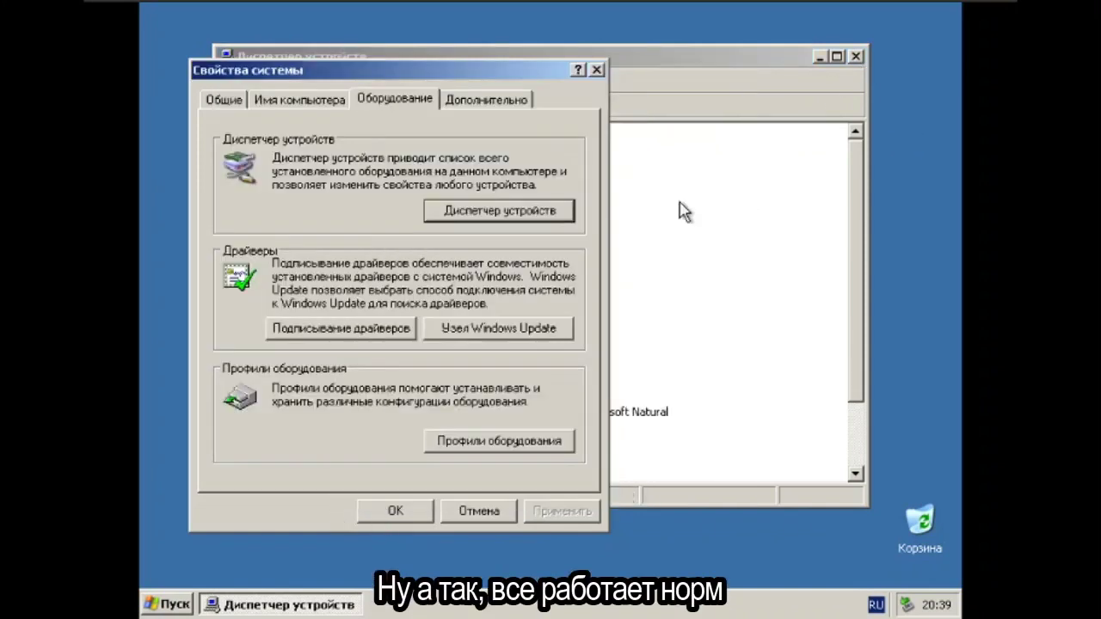
{"action": "left_click", "coordinate": [596, 70]}
Step: Check the Creative AudioPCI properties tabs, including Resources, then close Device Manager
{"action": "right_click", "coordinate": [360, 279]}
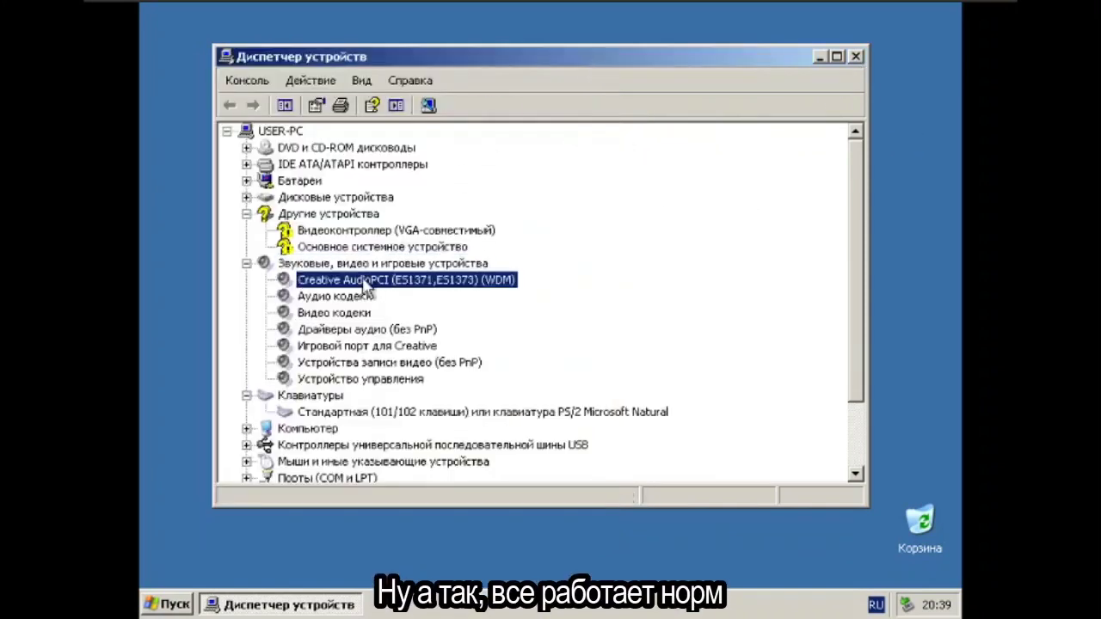
{"action": "left_click", "coordinate": [413, 377]}
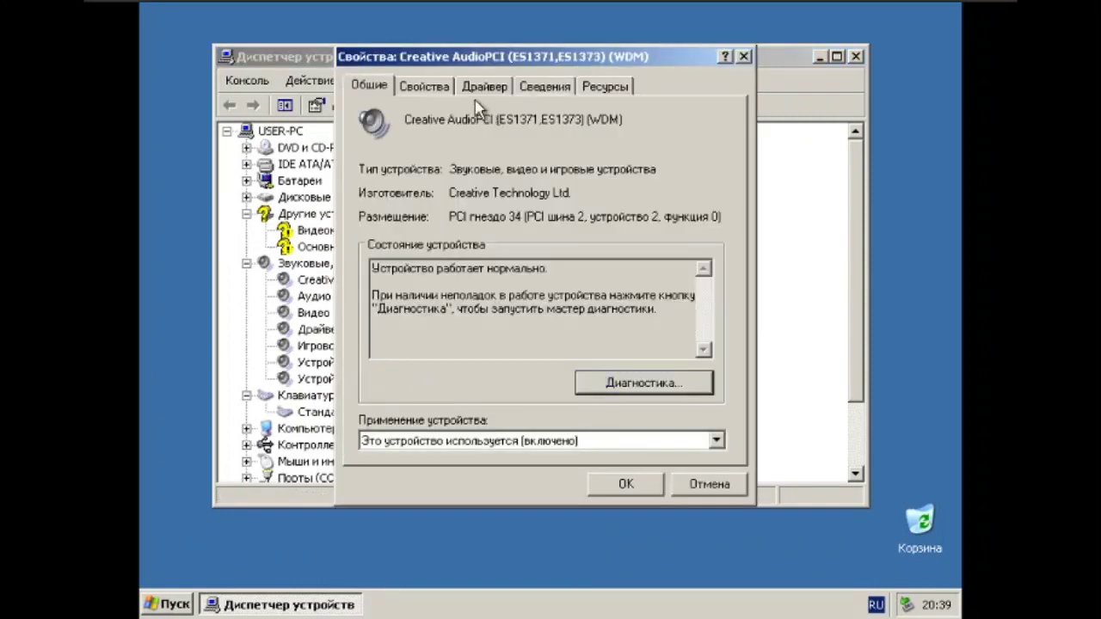
{"action": "left_click", "coordinate": [449, 86]}
{"action": "left_click", "coordinate": [470, 86]}
{"action": "left_click", "coordinate": [528, 88]}
{"action": "left_click", "coordinate": [583, 86]}
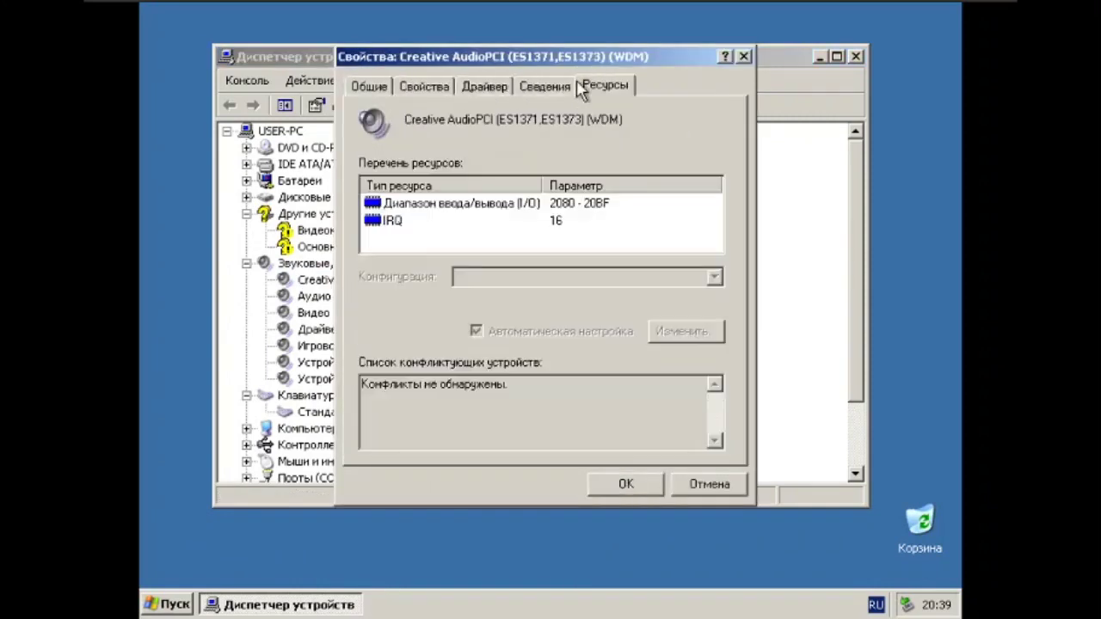
{"action": "left_click", "coordinate": [745, 56]}
{"action": "left_click", "coordinate": [856, 56]}
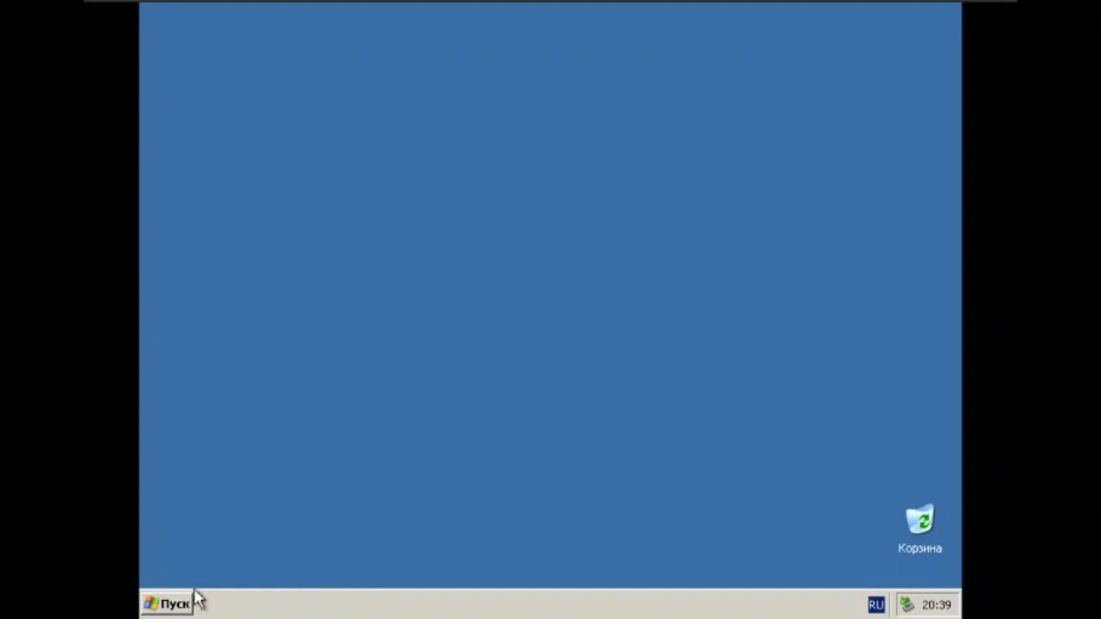
Step: Run winver from the Run box and close the Windows version window
{"action": "left_click", "coordinate": [193, 602]}
{"action": "left_click", "coordinate": [435, 435]}
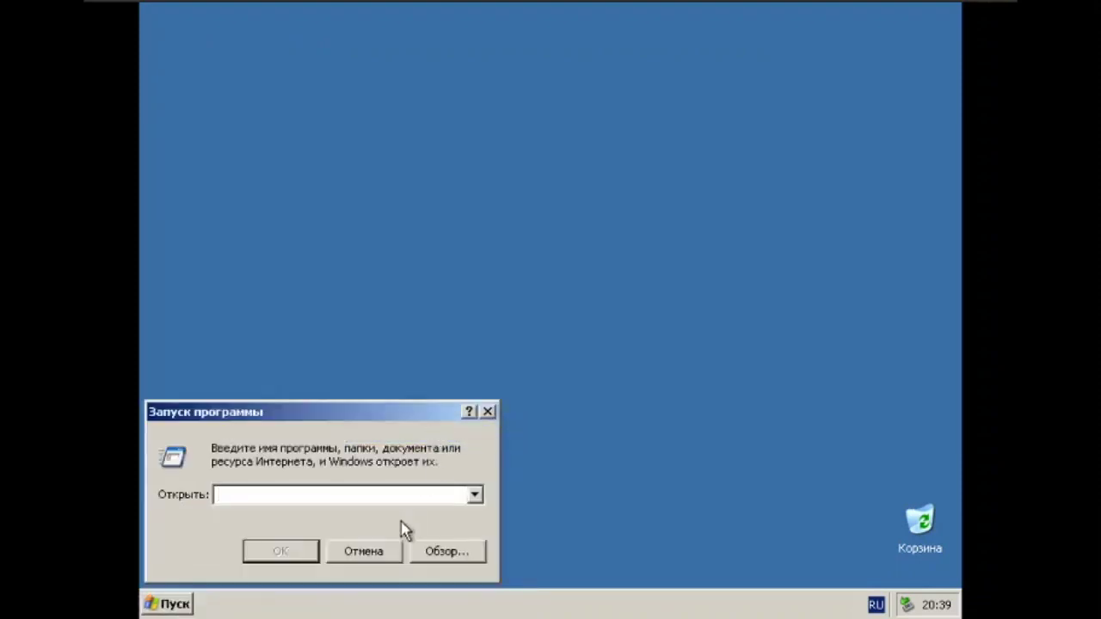
{"action": "type", "text": "ц"}
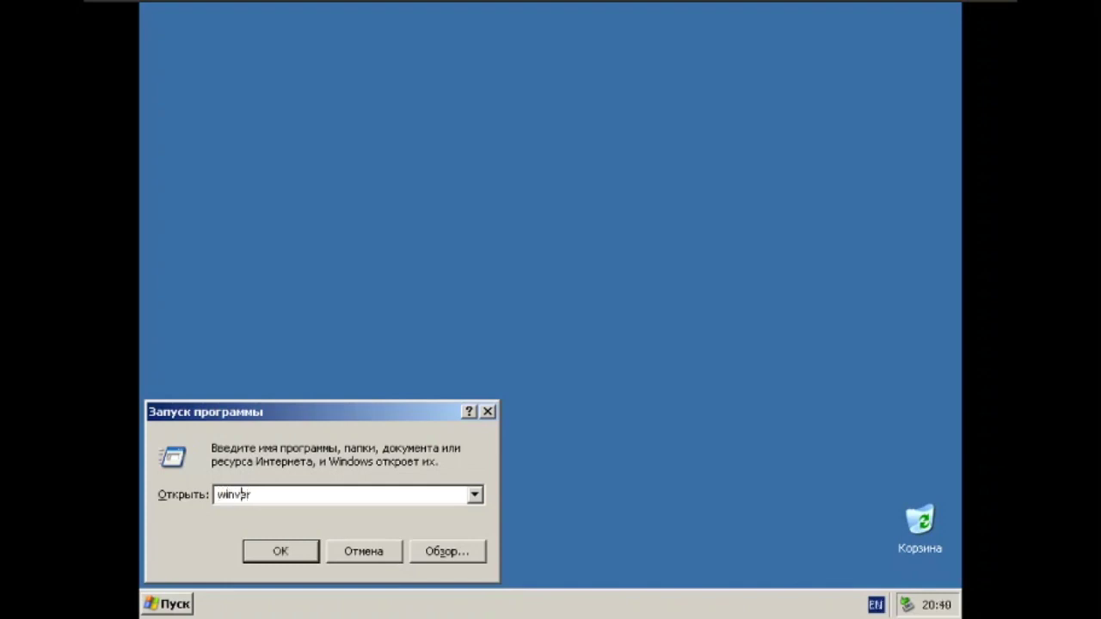
{"action": "key", "text": "Return"}
{"action": "key", "text": "Escape"}
Step: Open cmd via Run, execute a command, exit the console, then open Start
{"action": "key", "text": "super+r"}
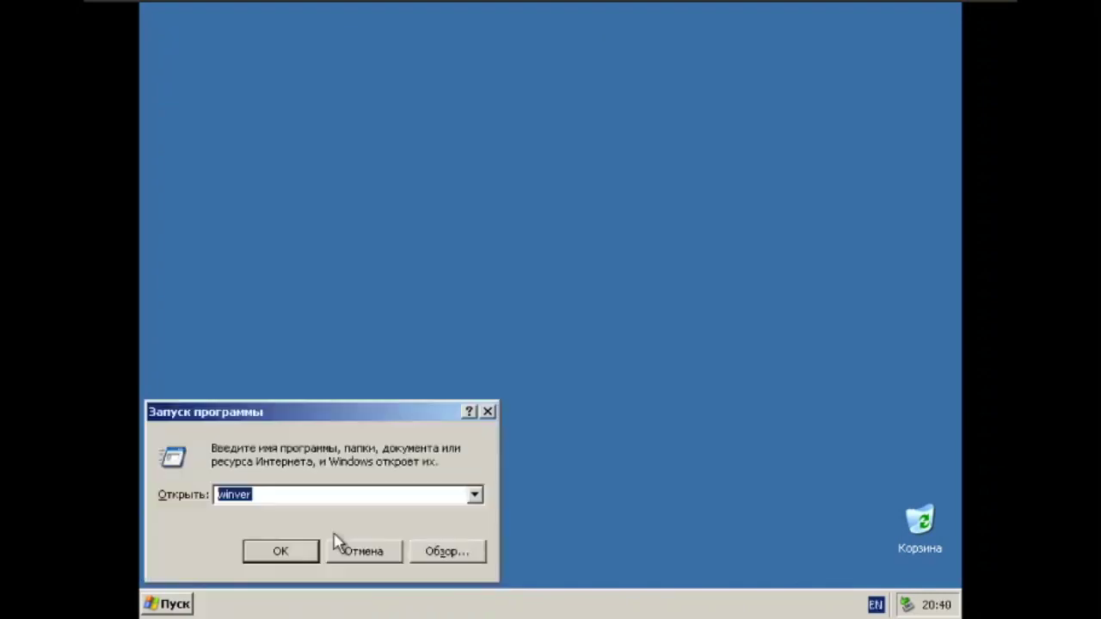
{"action": "type", "text": "cmd"}
{"action": "key", "text": "Return"}
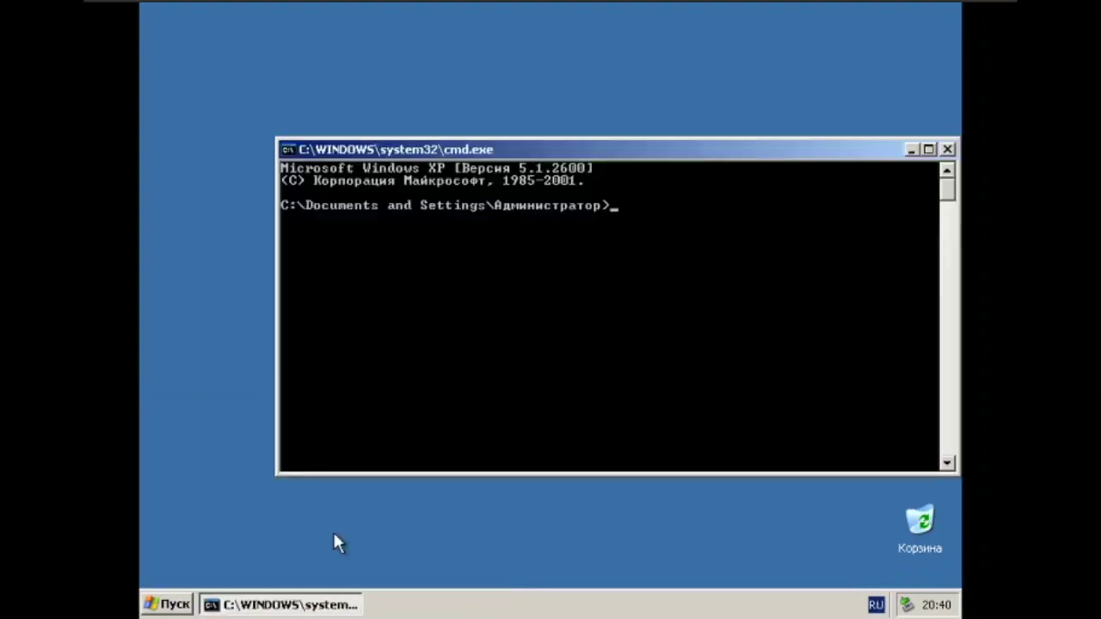
{"action": "key", "text": "Return"}
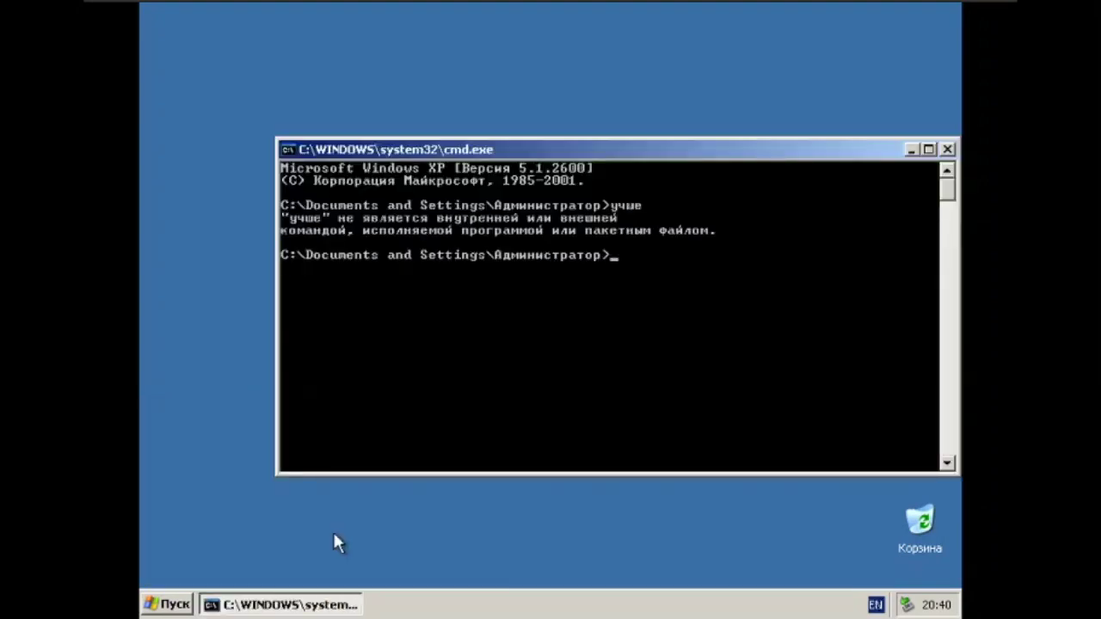
{"action": "type", "text": "exit"}
{"action": "key", "text": "Return"}
{"action": "left_click", "coordinate": [176, 604]}
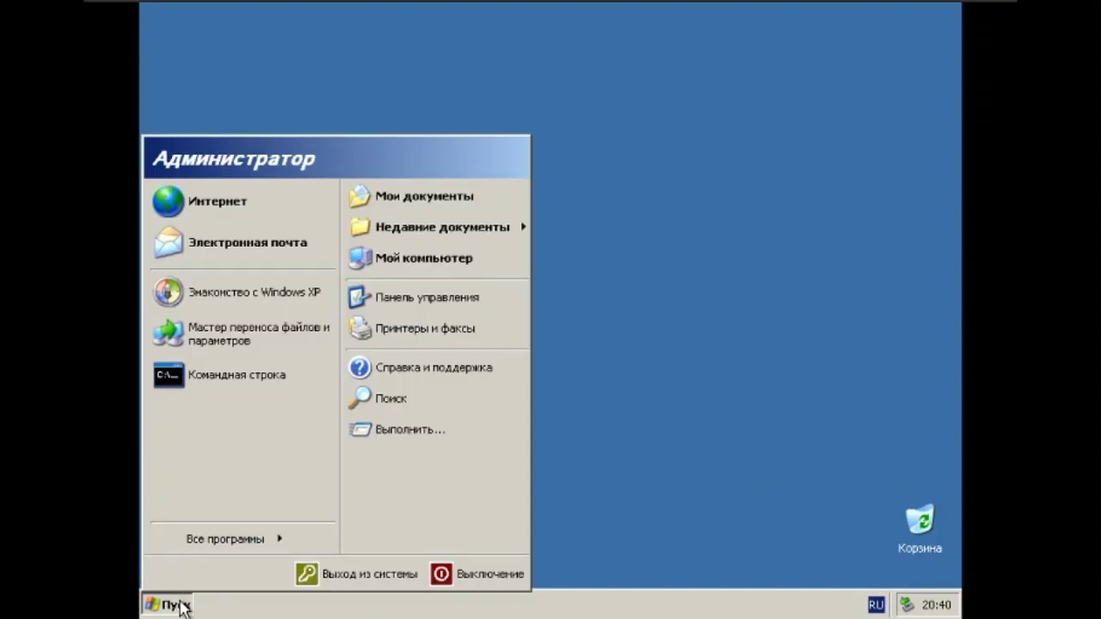
Step: Show Мои документы and Мой компьютер on the desktop
{"action": "right_click", "coordinate": [448, 191]}
{"action": "left_click", "coordinate": [507, 289]}
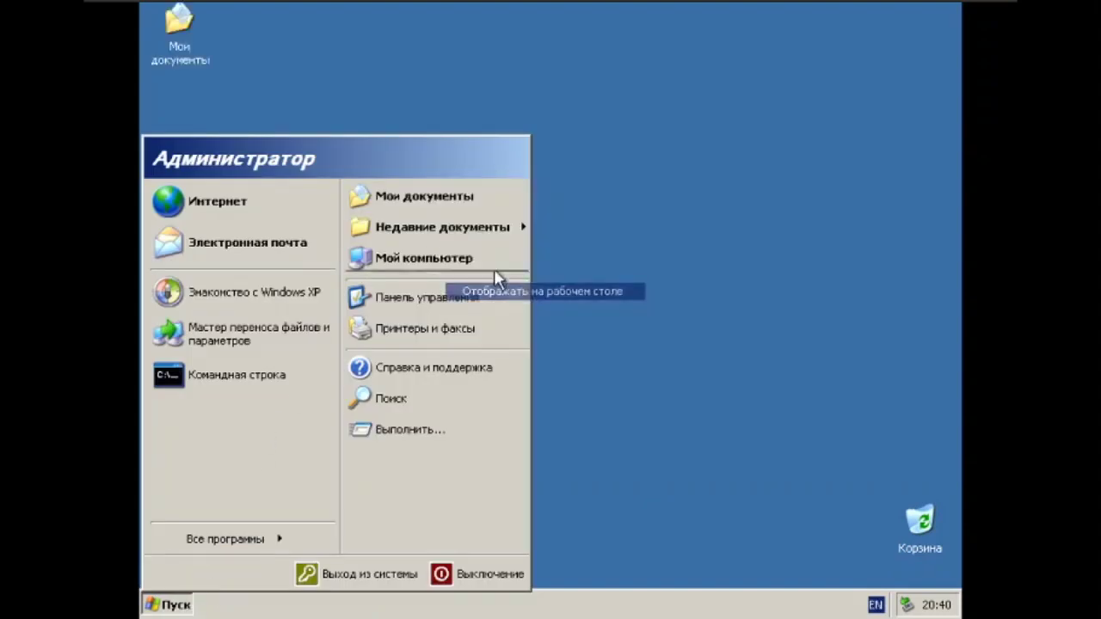
{"action": "right_click", "coordinate": [475, 255]}
{"action": "left_click", "coordinate": [605, 390]}
Step: Switch the Start menu to the classic style and apply it
{"action": "right_click", "coordinate": [152, 606]}
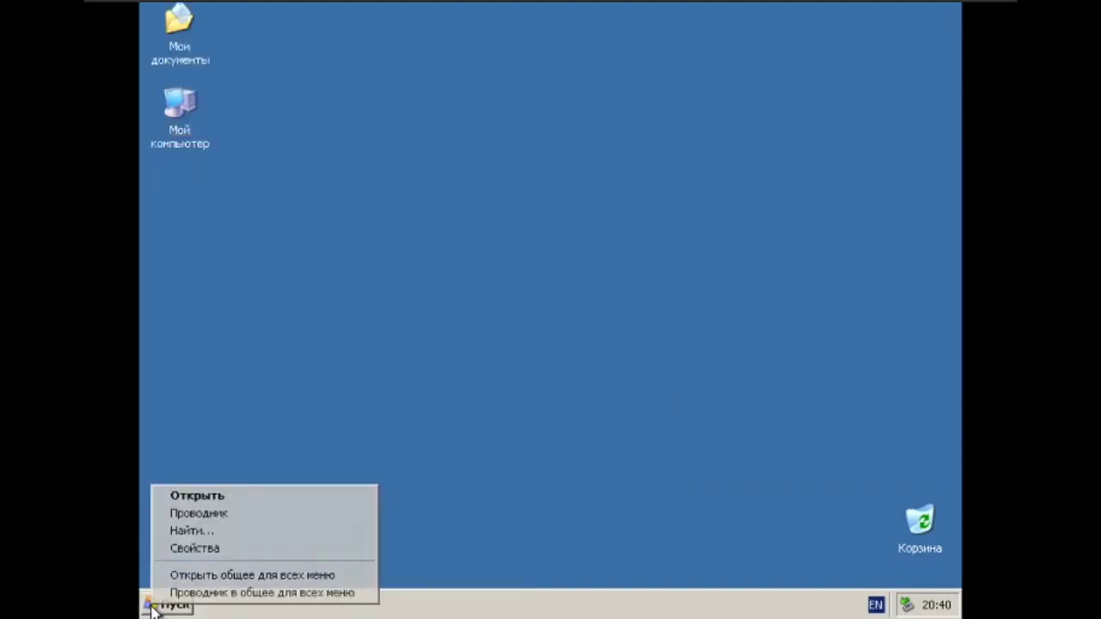
{"action": "left_click", "coordinate": [206, 549]}
{"action": "left_click", "coordinate": [284, 476]}
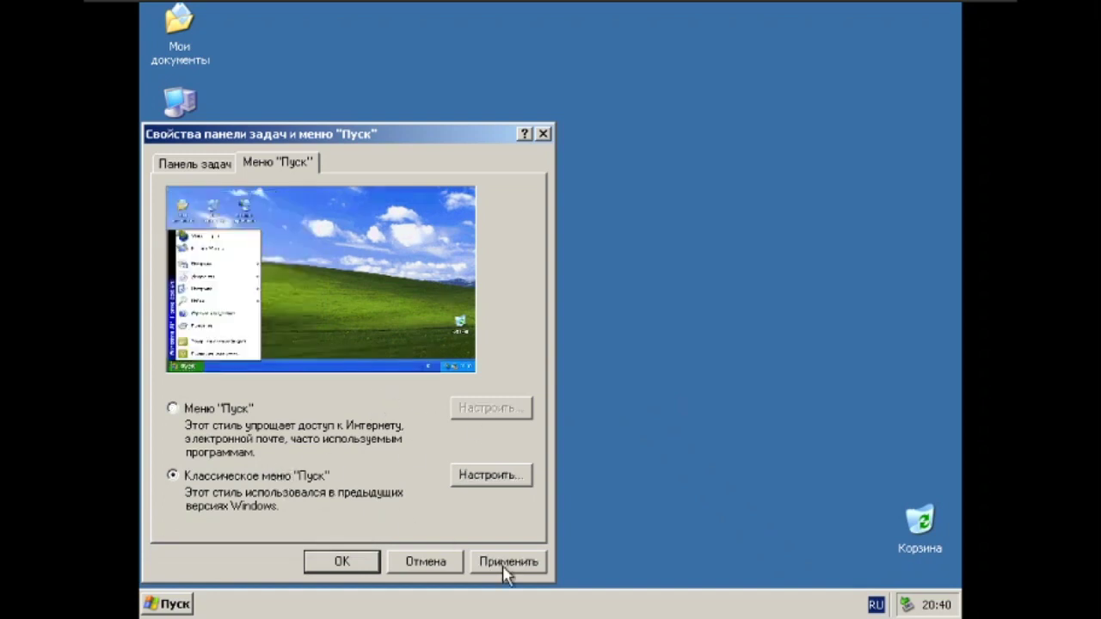
{"action": "left_click", "coordinate": [504, 570]}
Step: Launch Notepad, type 'привет :D', and close it without saving
{"action": "left_click", "coordinate": [172, 605]}
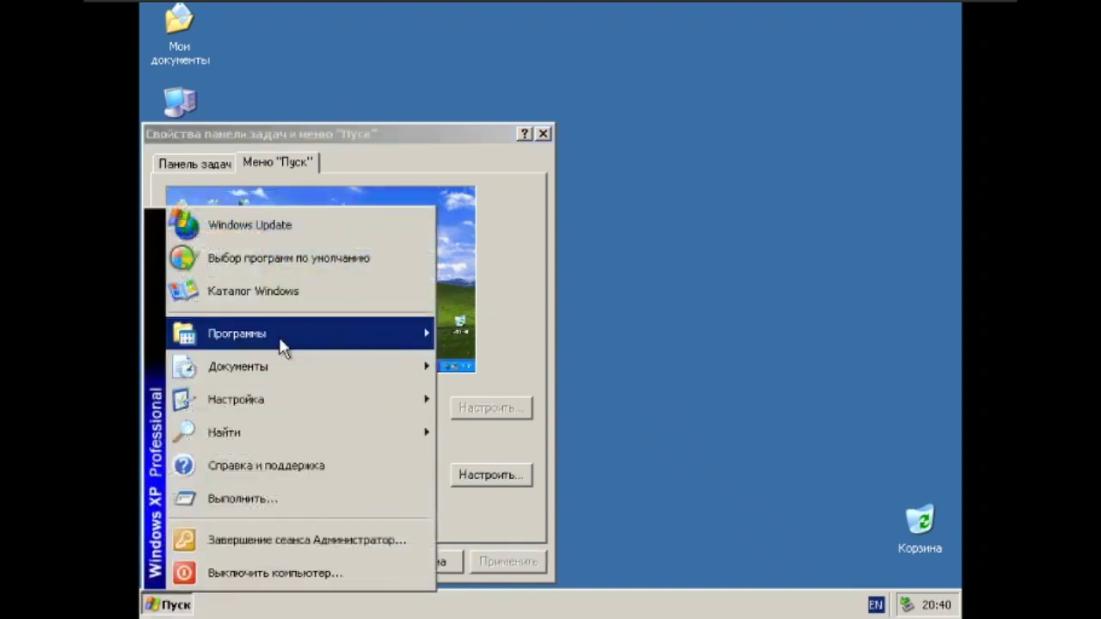
{"action": "mouse_move", "coordinate": [284, 344]}
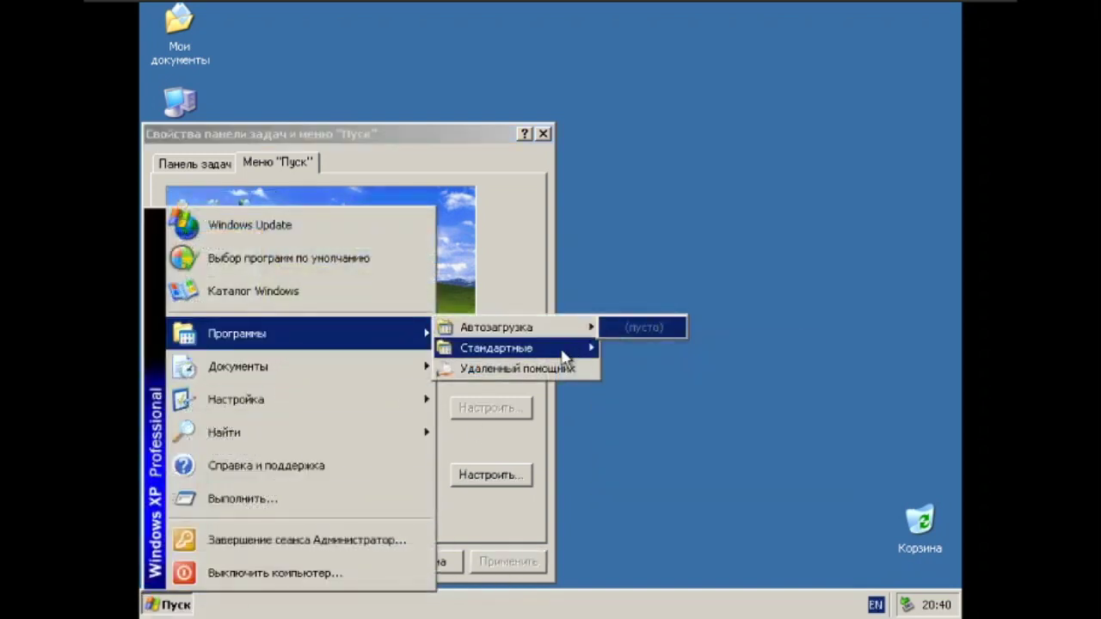
{"action": "mouse_move", "coordinate": [563, 349]}
{"action": "left_click", "coordinate": [731, 428]}
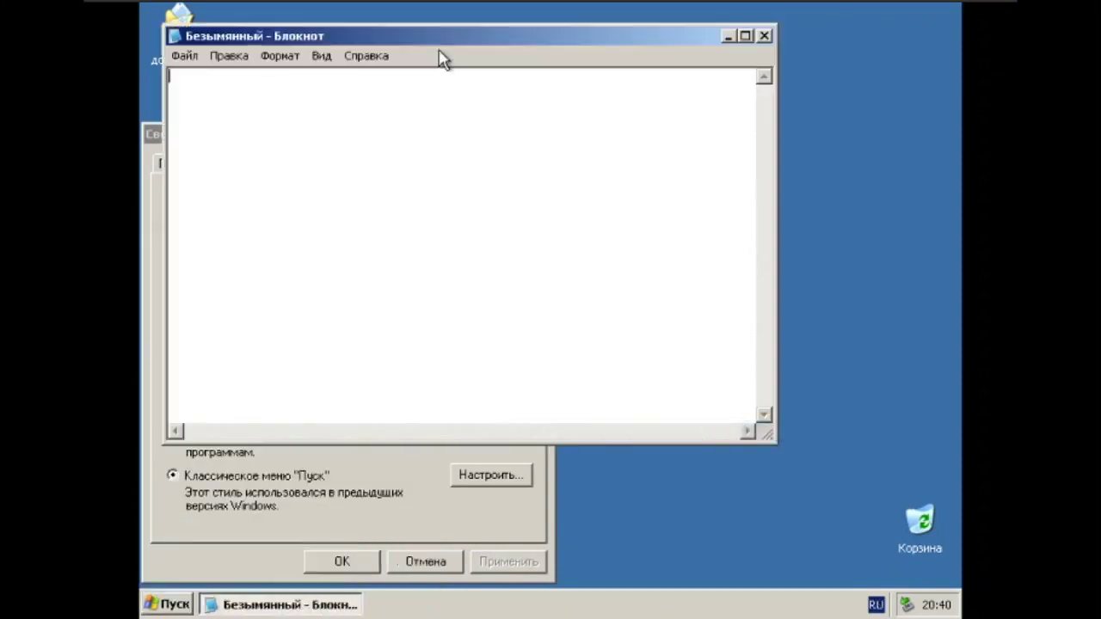
{"action": "left_click_drag", "start_coordinate": [439, 37], "coordinate": [603, 62]}
{"action": "left_click", "coordinate": [342, 561]}
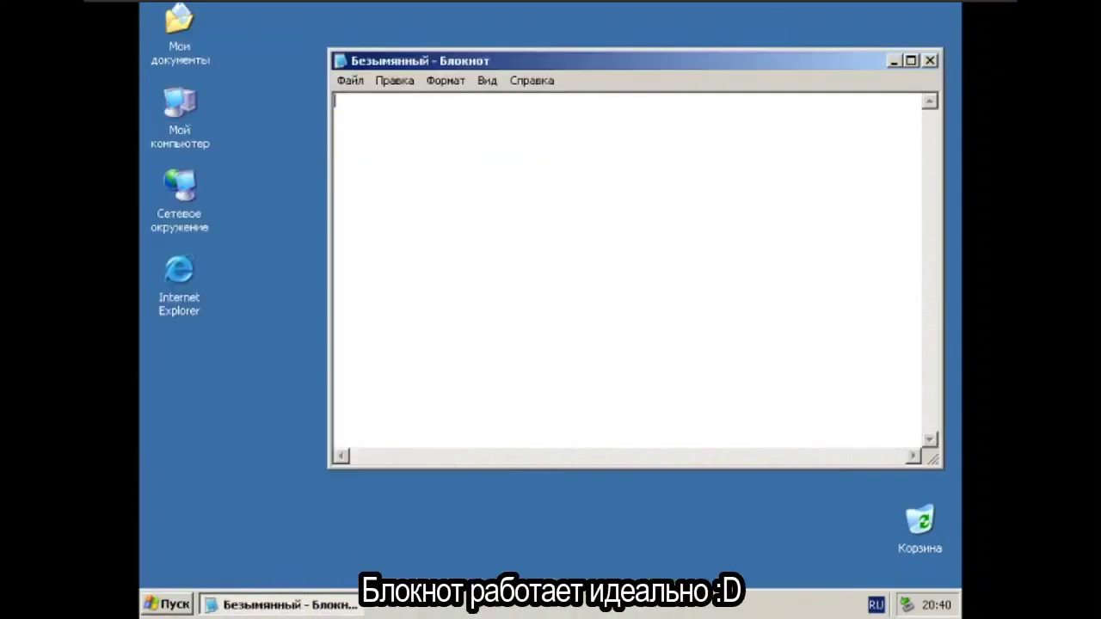
{"action": "left_click_drag", "start_coordinate": [776, 62], "coordinate": [696, 71]}
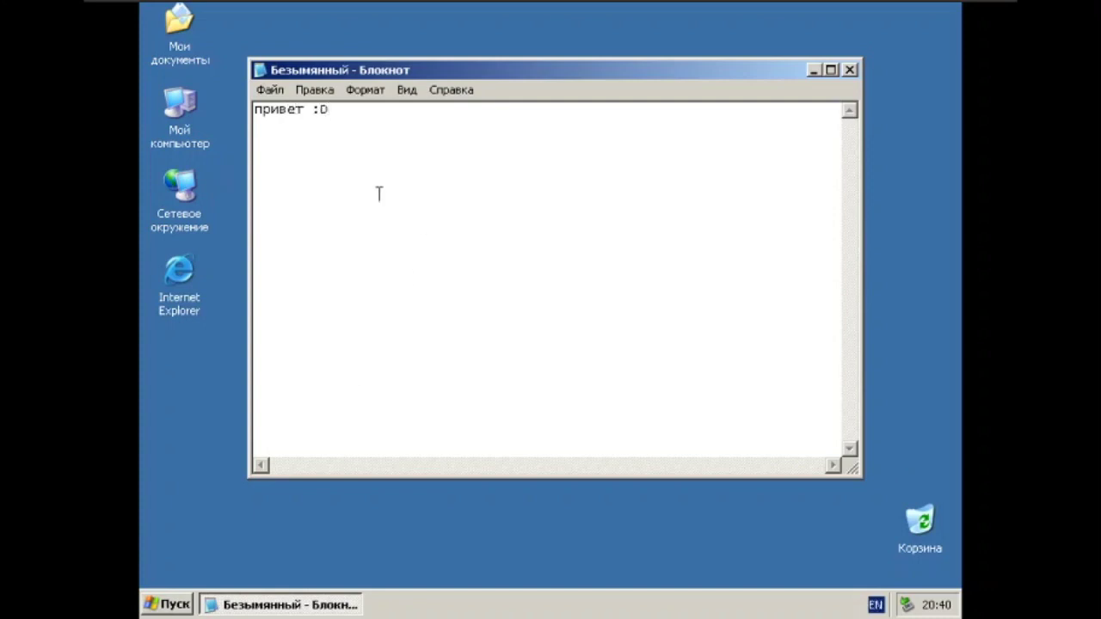
{"action": "left_click", "coordinate": [849, 69]}
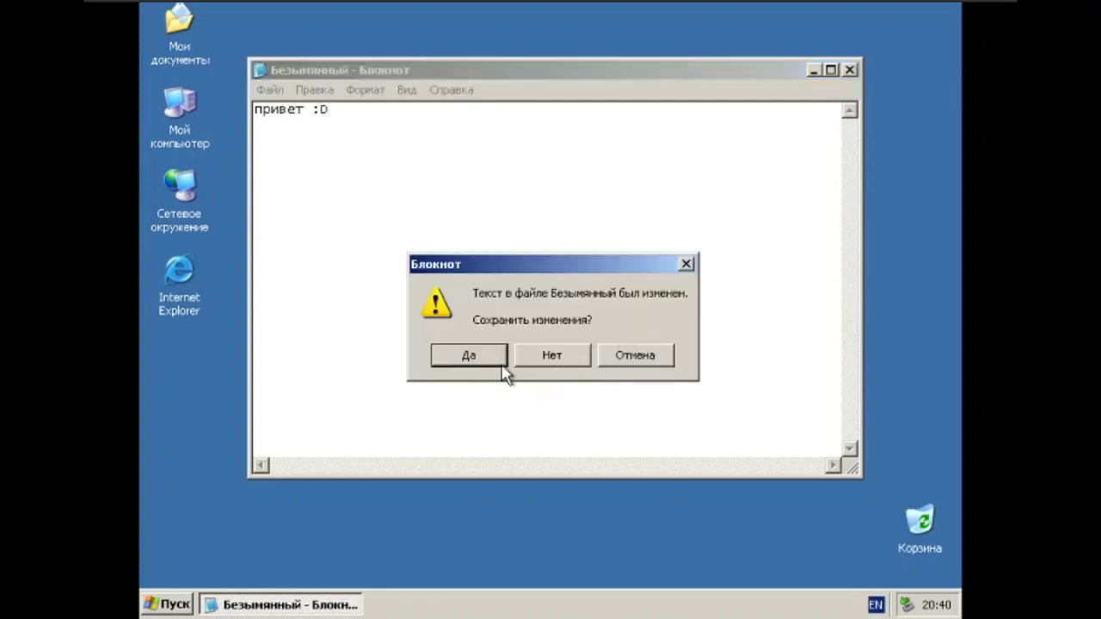
{"action": "left_click", "coordinate": [551, 354]}
{"action": "key", "text": "super"}
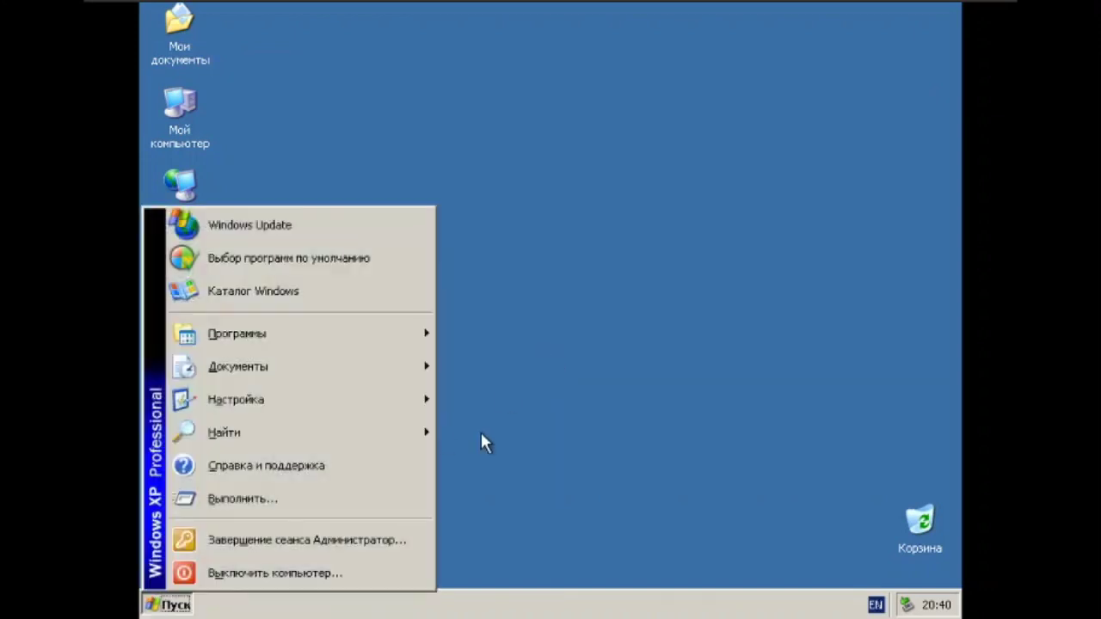
Step: Try launching mspaint and calc from the Run box
{"action": "key", "text": "super+r"}
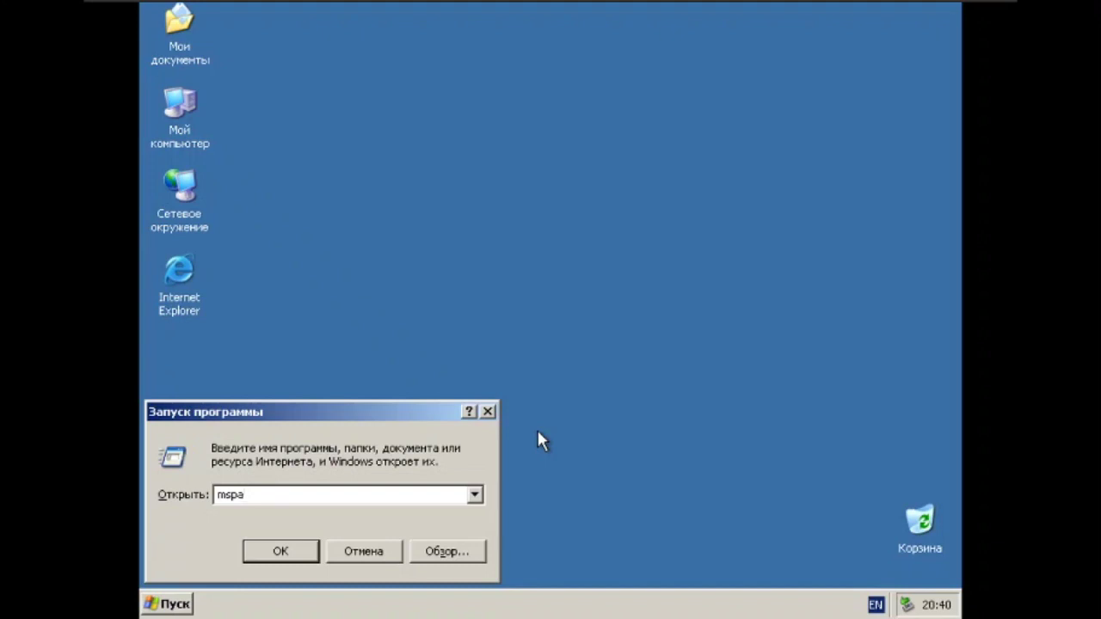
{"action": "type", "text": "mspaint"}
{"action": "key", "text": "Return"}
{"action": "key", "text": "Return"}
{"action": "type", "text": "ca"}
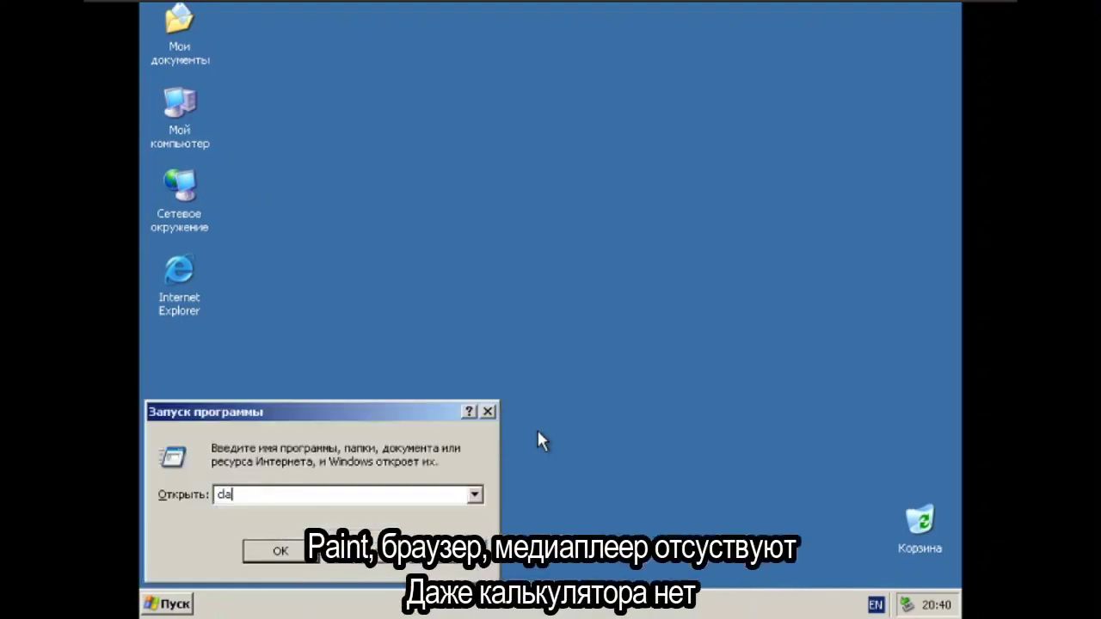
{"action": "key", "text": "Return"}
{"action": "key", "text": "Return"}
{"action": "type", "text": "calc"}
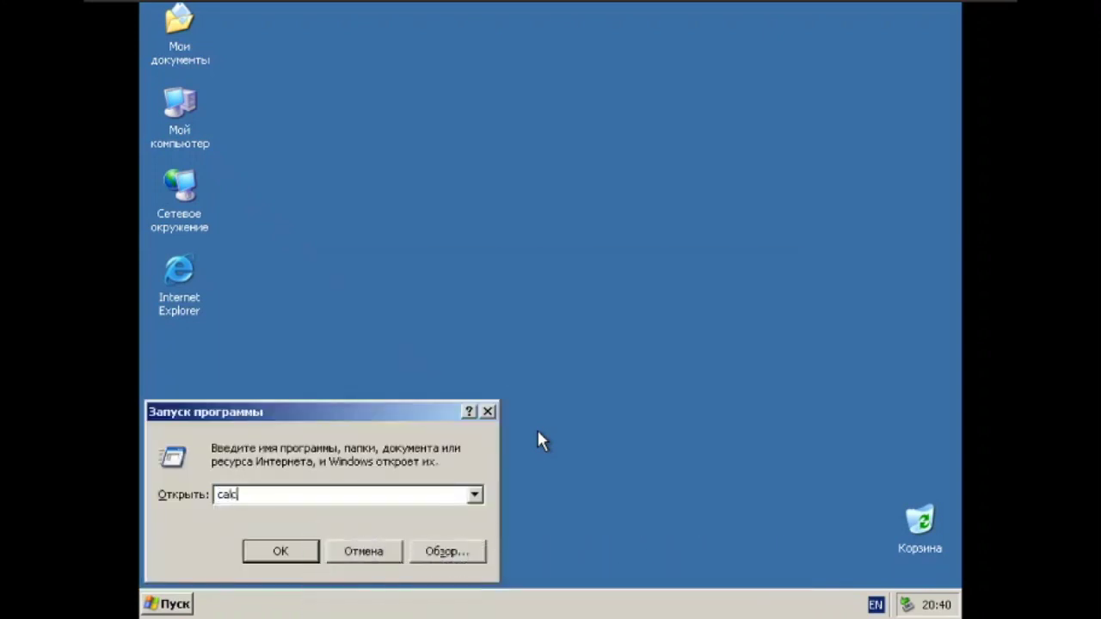
{"action": "key", "text": "Return"}
Step: Try wmplayer, iexplore and mplayer from Run, dismissing the not-found errors
{"action": "key", "text": "Return"}
{"action": "type", "text": "wmplayer"}
{"action": "key", "text": "Return"}
{"action": "key", "text": "Return"}
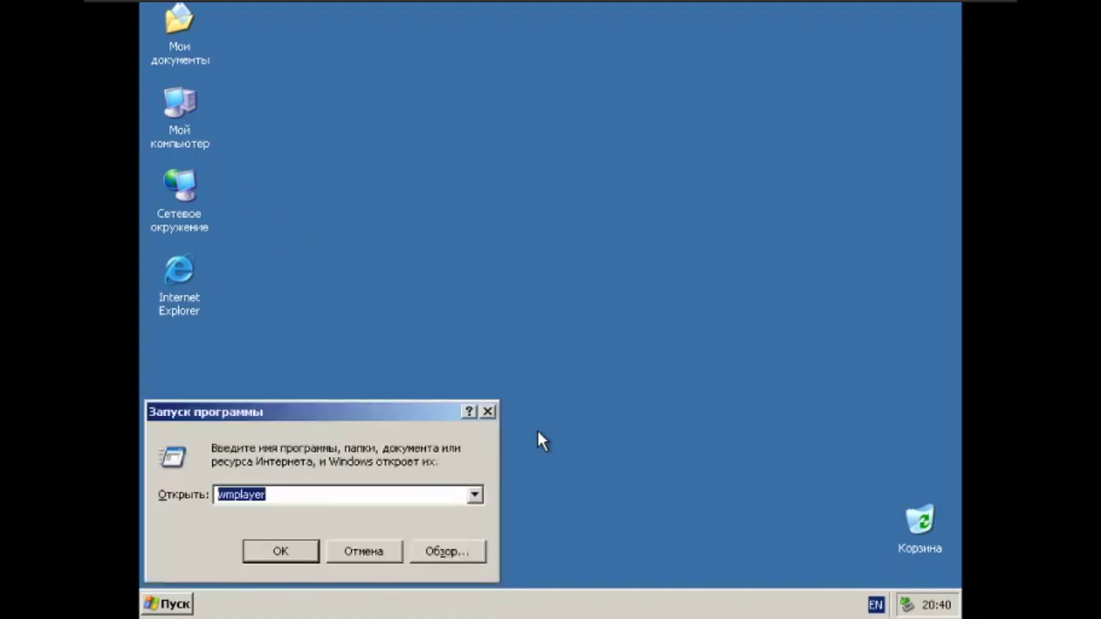
{"action": "type", "text": "ix"}
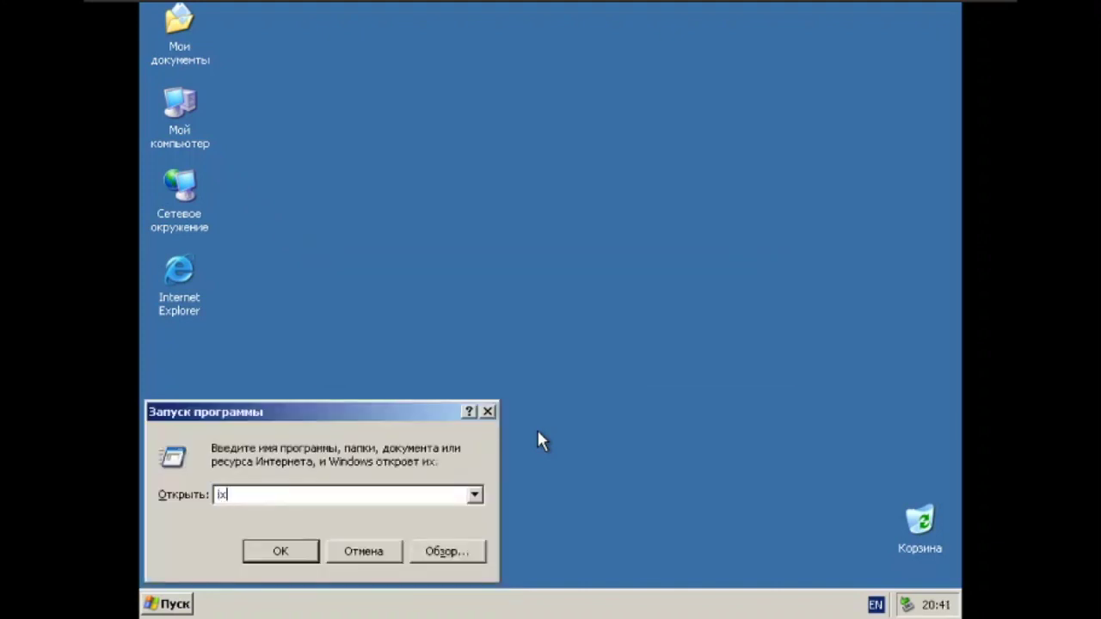
{"action": "key", "text": "BackSpace"}
{"action": "type", "text": "explore"}
{"action": "key", "text": "Return"}
{"action": "key", "text": "Return"}
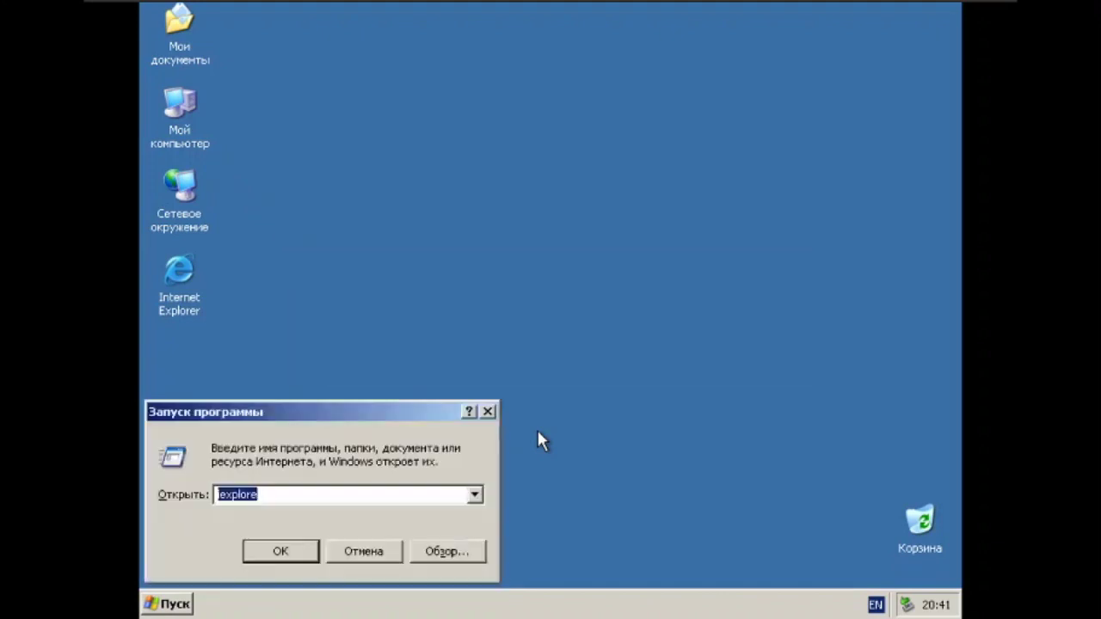
{"action": "type", "text": "mplayer"}
{"action": "key", "text": "Return"}
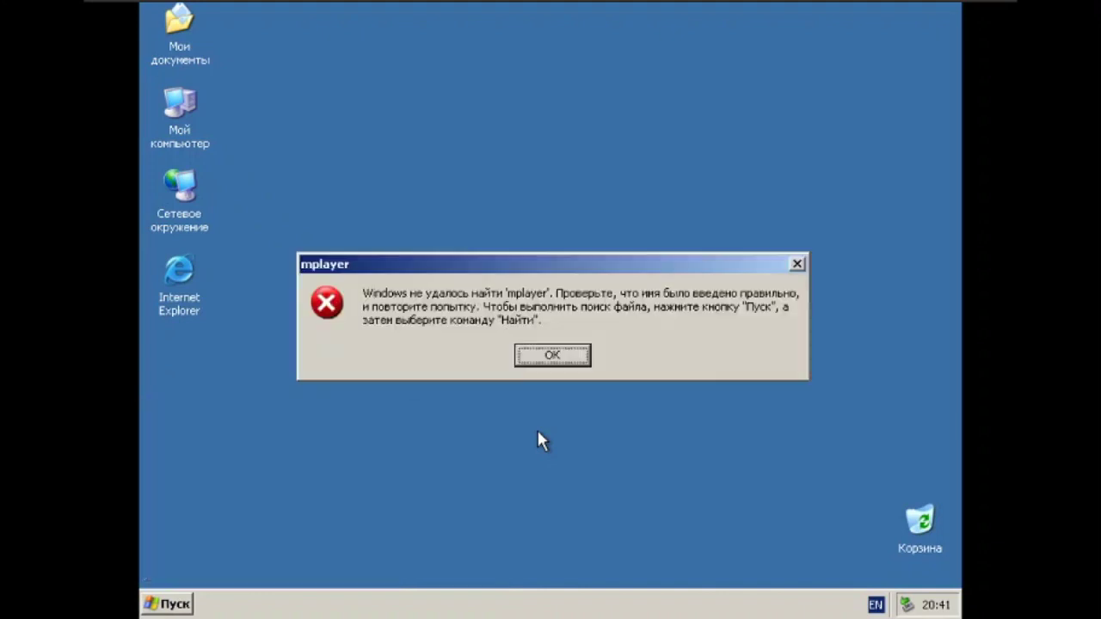
{"action": "key", "text": "Return"}
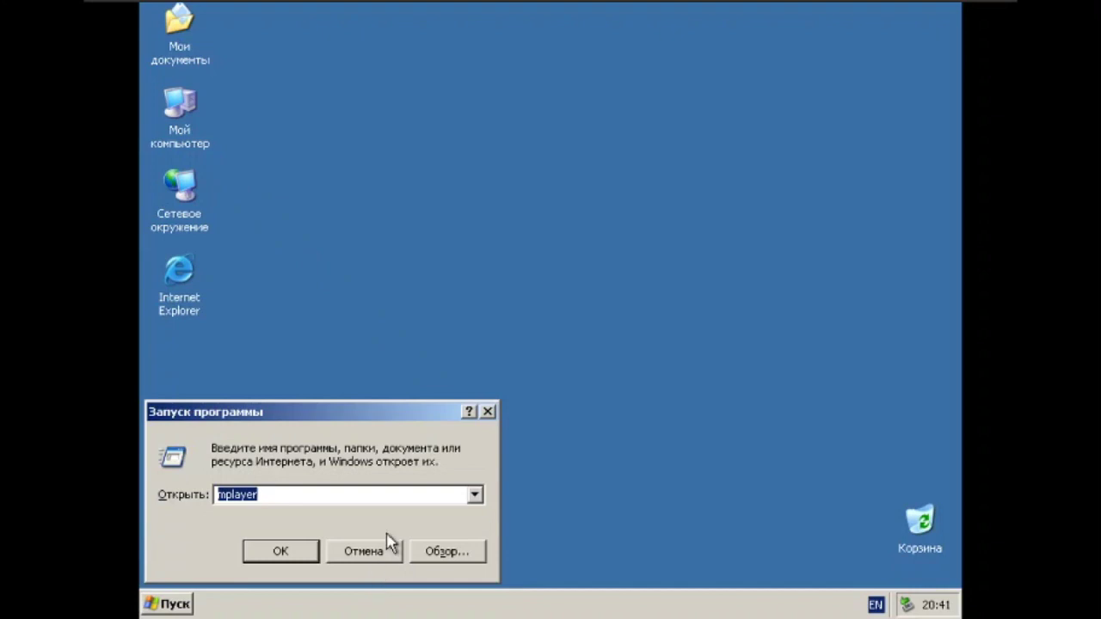
Step: Run regedit, view its Справка > О программе box, then close Registry Editor
{"action": "type", "text": "regedit"}
{"action": "key", "text": "Return"}
{"action": "left_click", "coordinate": [406, 78]}
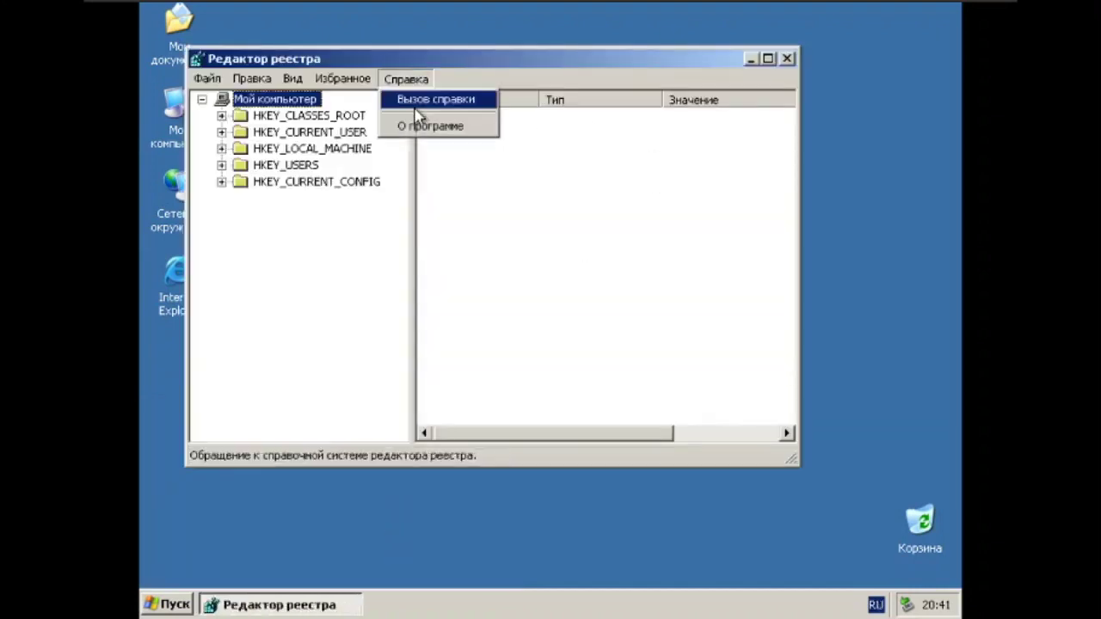
{"action": "left_click", "coordinate": [425, 125]}
{"action": "left_click", "coordinate": [600, 455]}
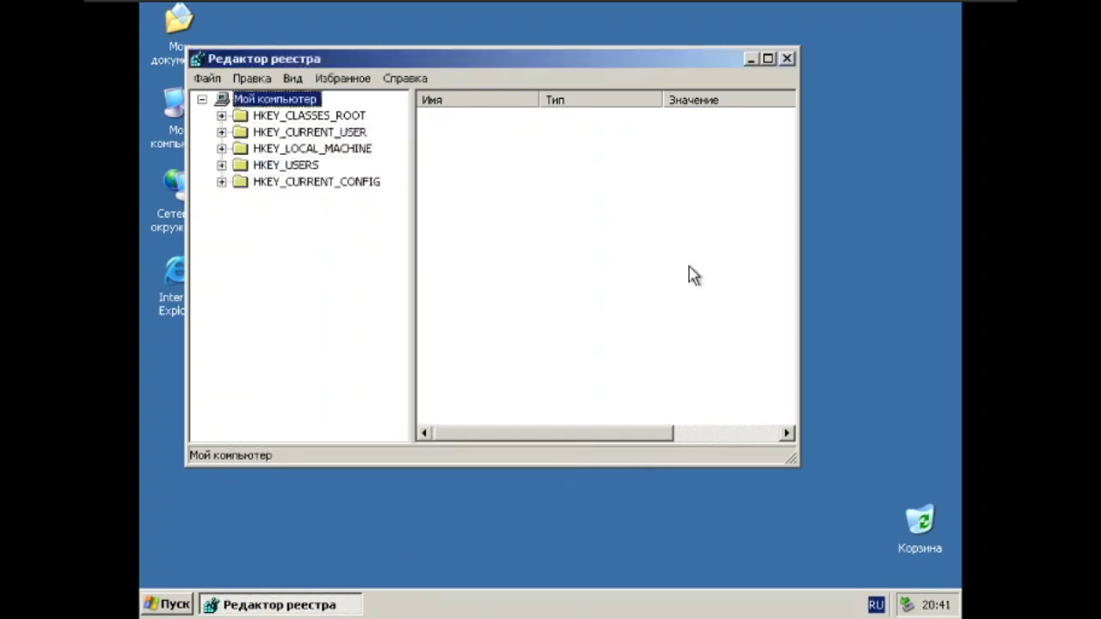
{"action": "left_click", "coordinate": [786, 59]}
Step: Open Display Properties and preview the Вечный двигатель screensaver
{"action": "right_click", "coordinate": [349, 241]}
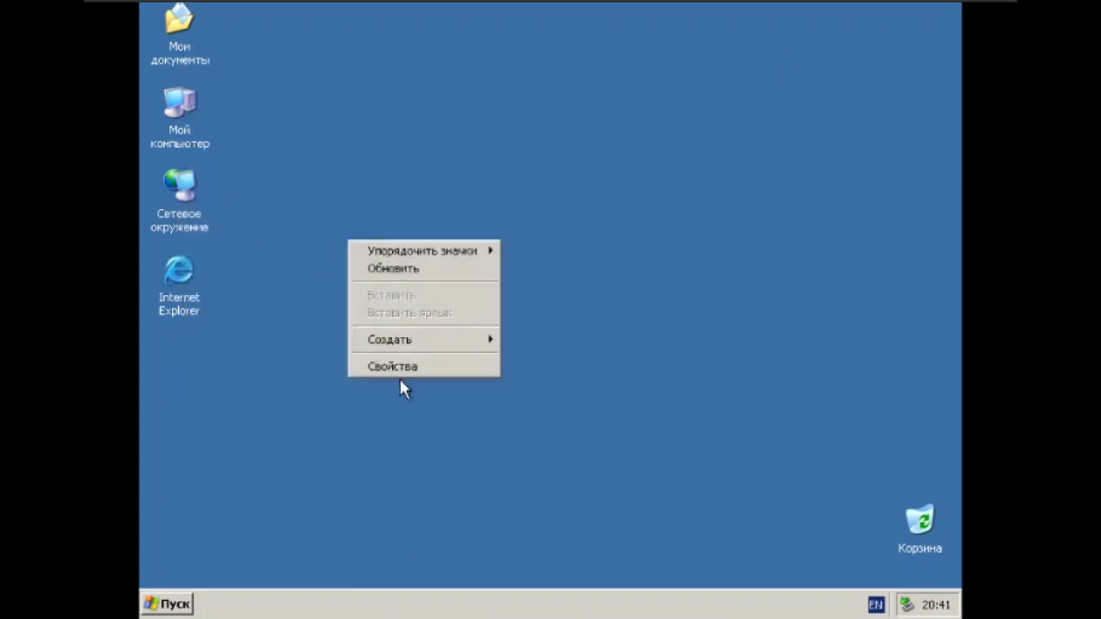
{"action": "left_click", "coordinate": [397, 368]}
{"action": "left_click", "coordinate": [327, 112]}
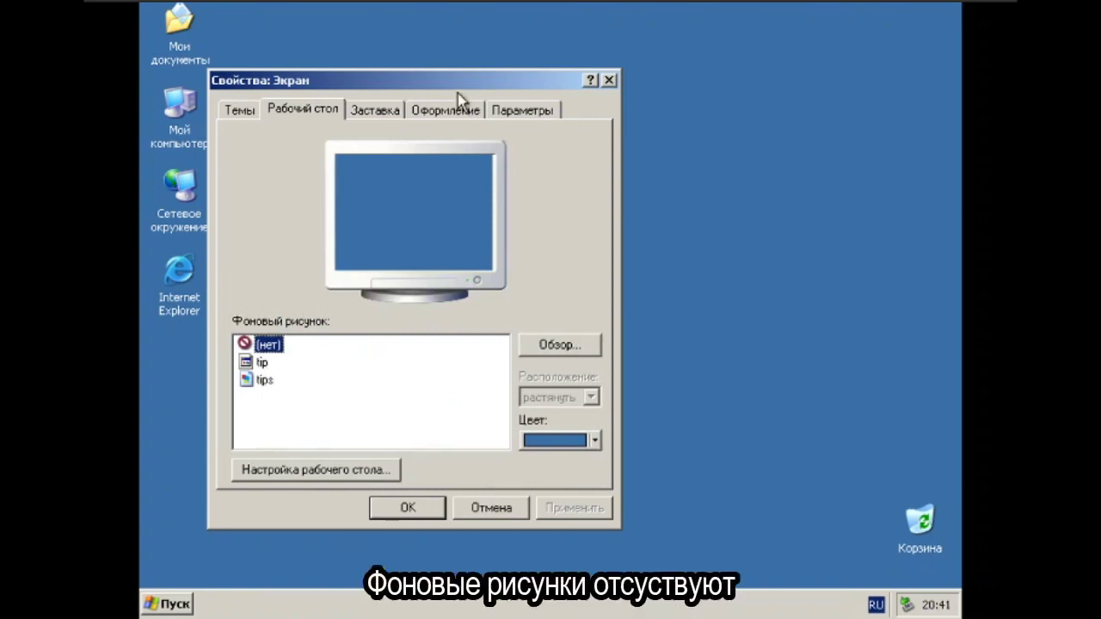
{"action": "left_click", "coordinate": [376, 110]}
{"action": "left_click", "coordinate": [320, 340]}
{"action": "left_click", "coordinate": [327, 400]}
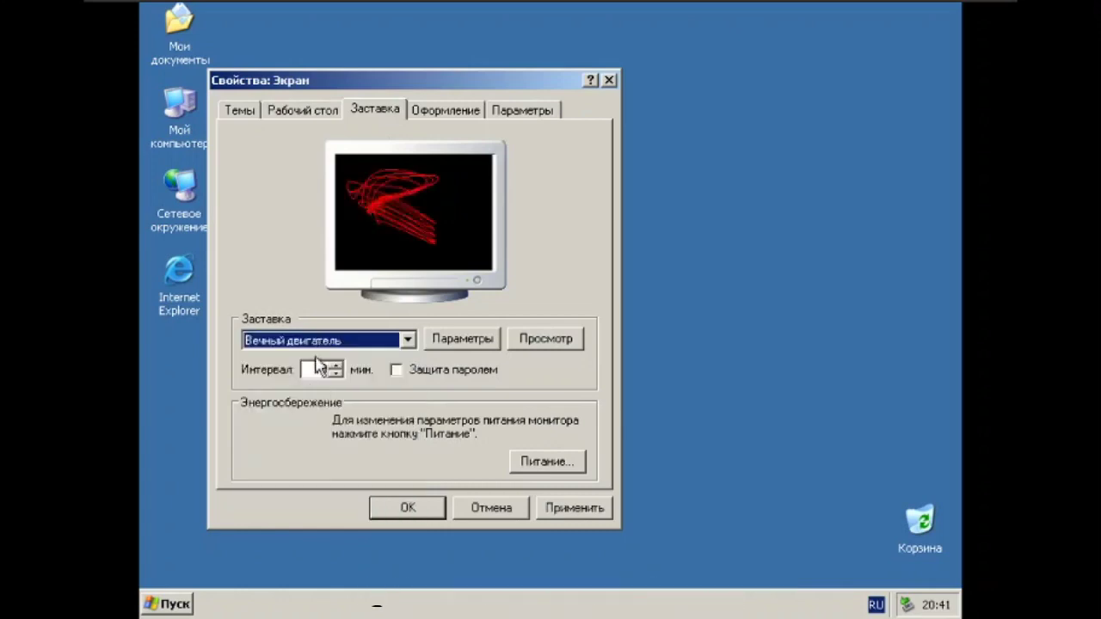
{"action": "left_click", "coordinate": [564, 342]}
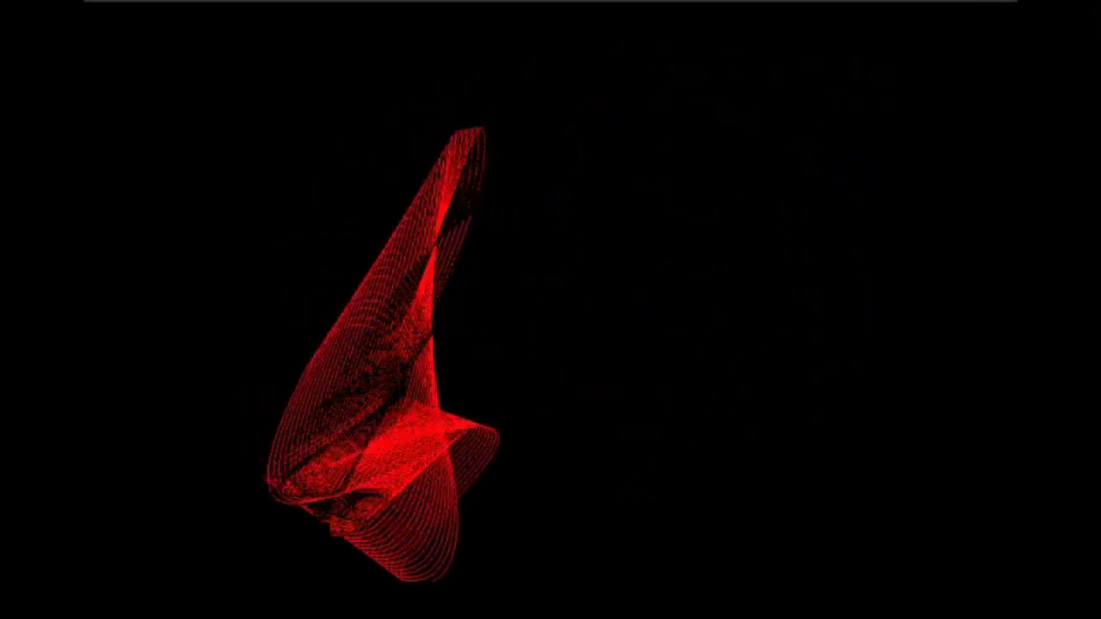
{"action": "mouse_move", "coordinate": [560, 212]}
Step: Keep Классический стиль windows and apply the Шторм (VGA) colour scheme
{"action": "left_click", "coordinate": [475, 110]}
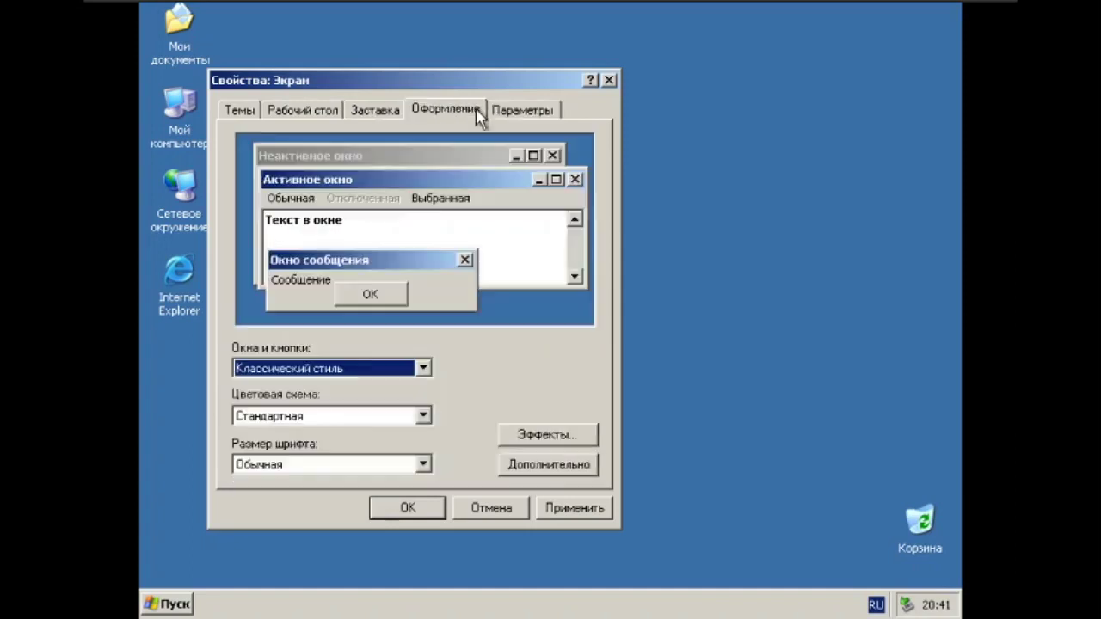
{"action": "left_click", "coordinate": [344, 370]}
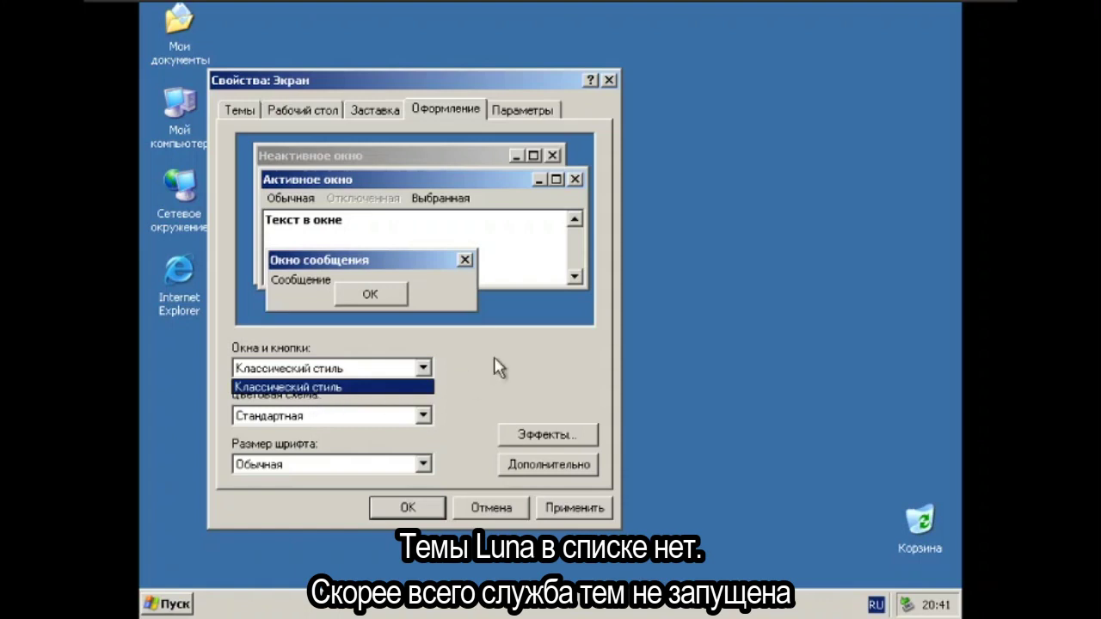
{"action": "left_click", "coordinate": [380, 387]}
{"action": "left_click", "coordinate": [377, 418]}
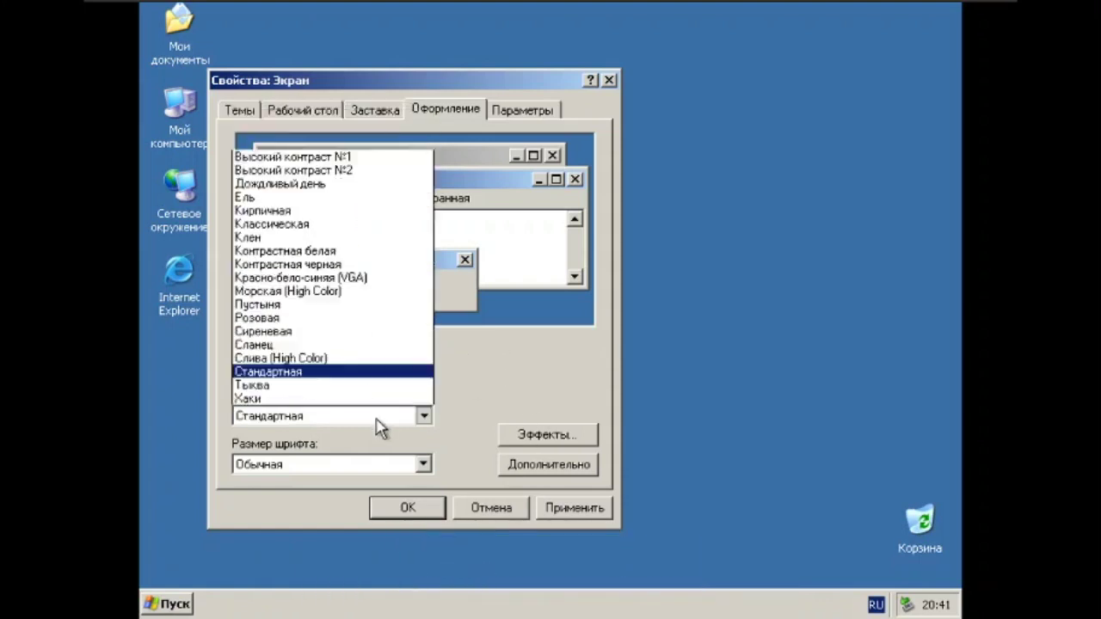
{"action": "left_click", "coordinate": [377, 419]}
{"action": "left_click", "coordinate": [377, 419]}
{"action": "left_click", "coordinate": [353, 396]}
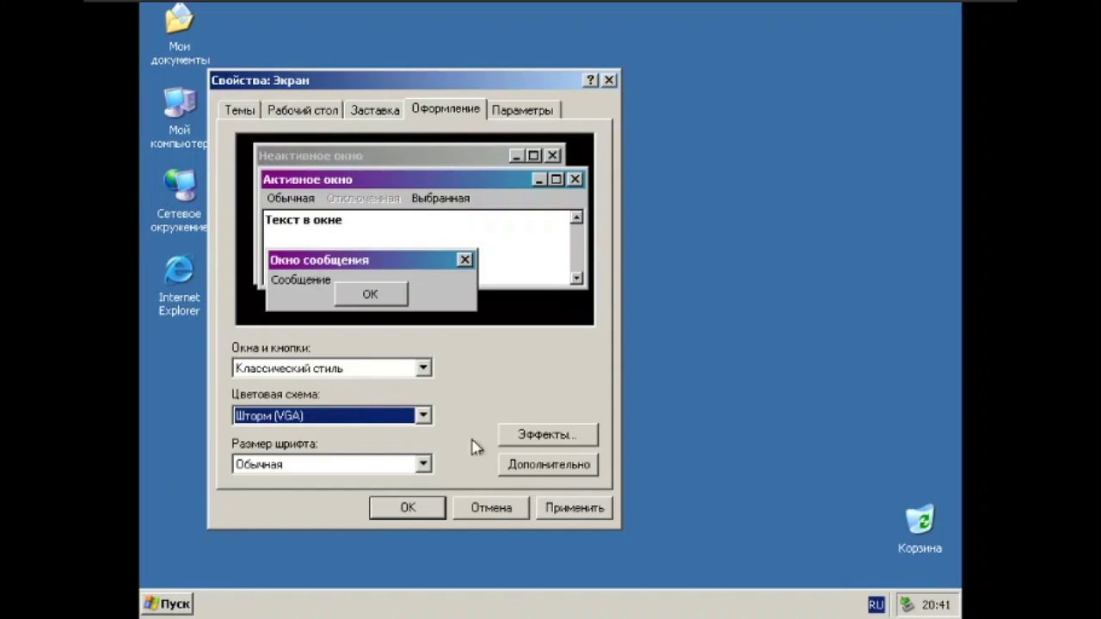
{"action": "left_click", "coordinate": [607, 512]}
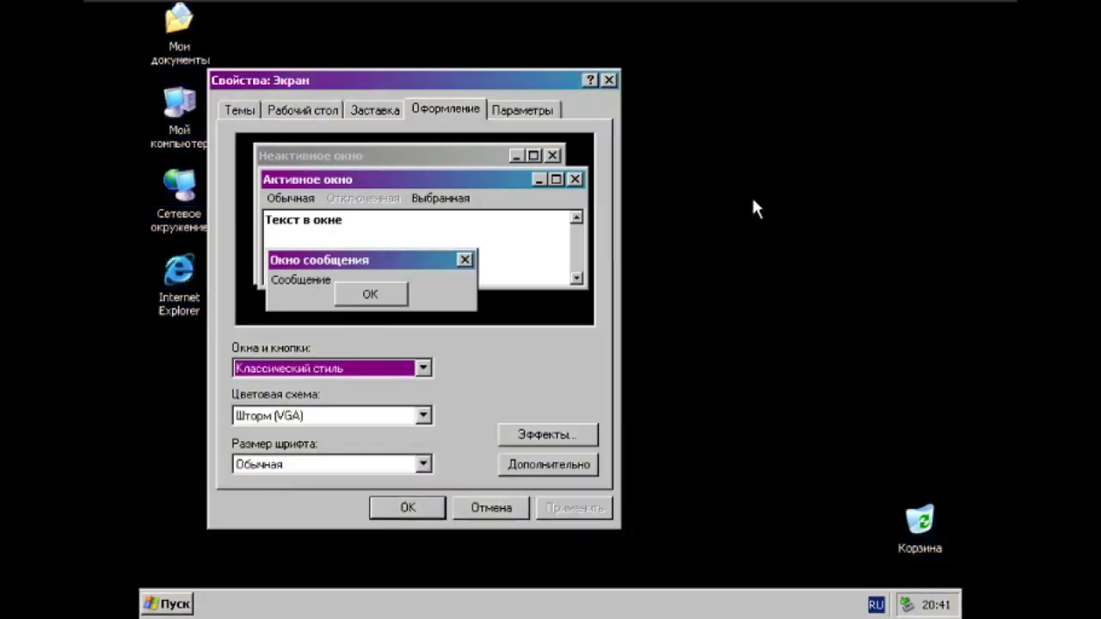
{"action": "left_click", "coordinate": [332, 418]}
{"action": "left_click", "coordinate": [332, 420]}
{"action": "left_click", "coordinate": [168, 606]}
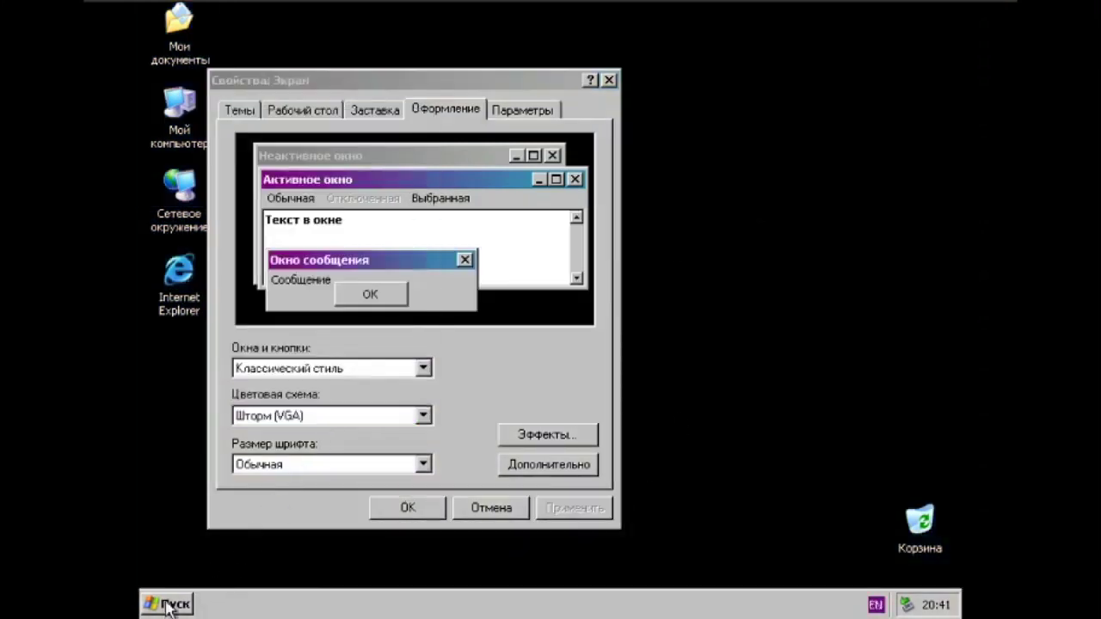
Step: Apply the Классическая colour scheme after trying Сиреневая, then close with OK
{"action": "left_click", "coordinate": [344, 417]}
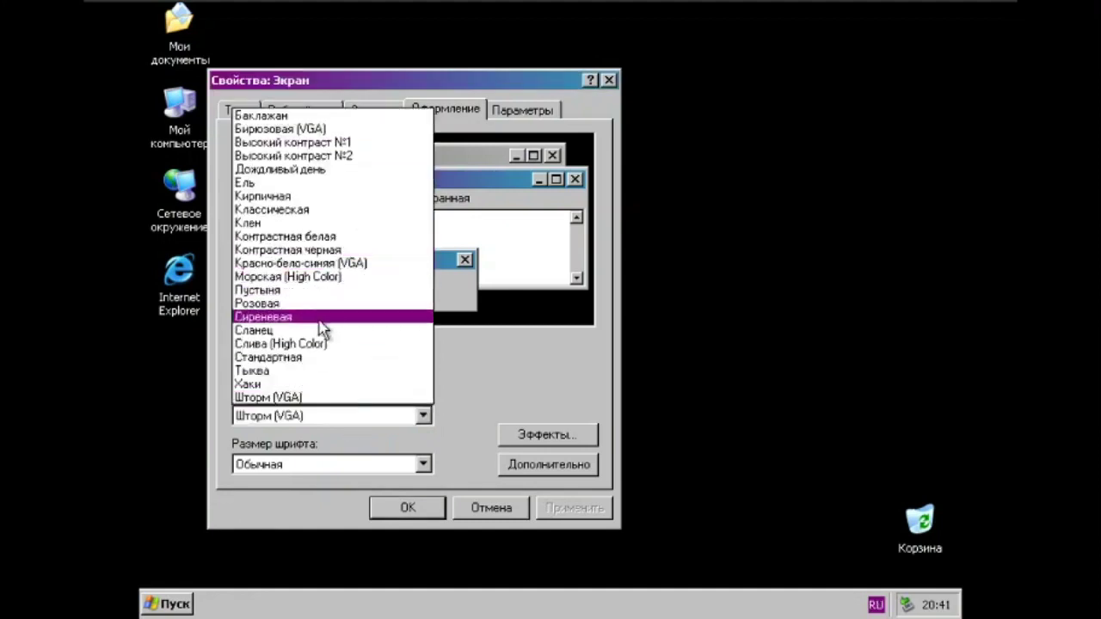
{"action": "left_click", "coordinate": [322, 316]}
{"action": "left_click", "coordinate": [319, 418]}
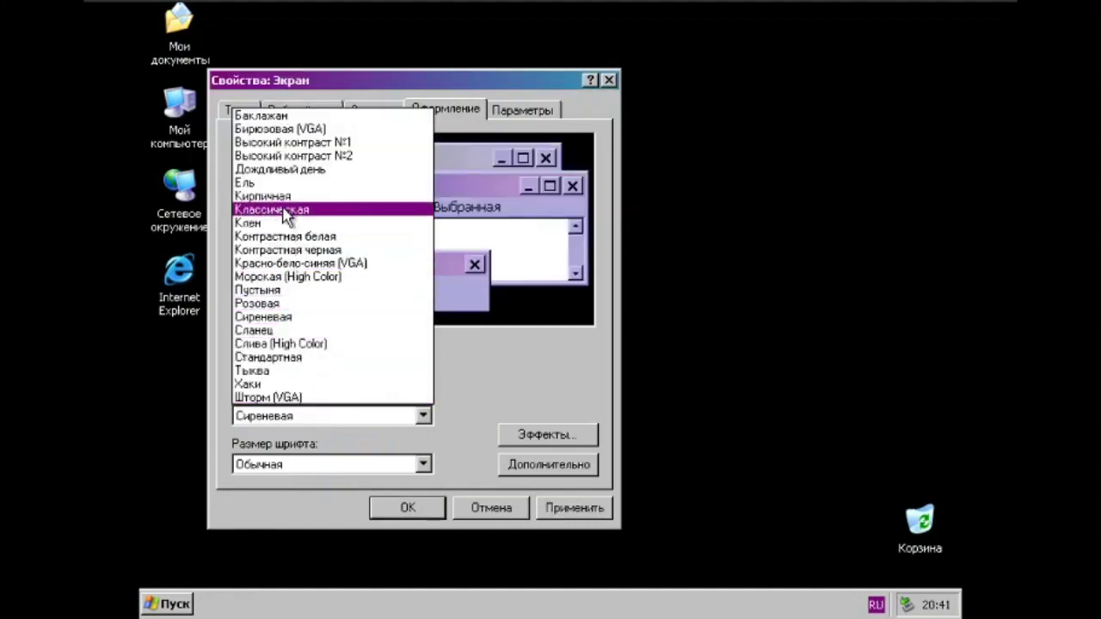
{"action": "left_click", "coordinate": [290, 211]}
{"action": "left_click", "coordinate": [575, 508]}
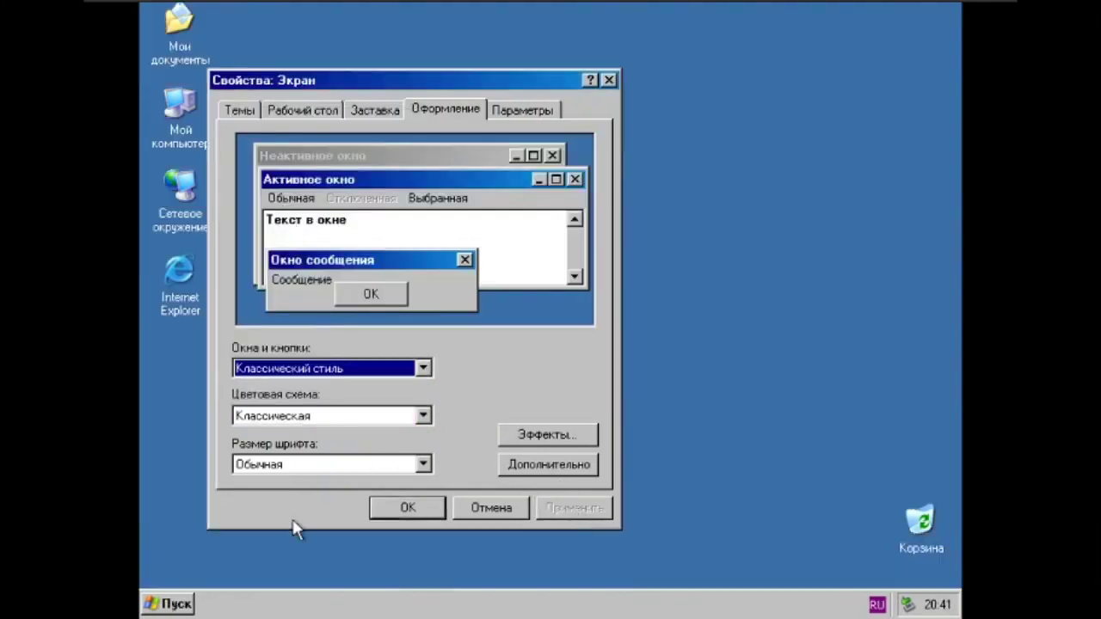
{"action": "left_click", "coordinate": [342, 413]}
{"action": "left_click", "coordinate": [340, 417]}
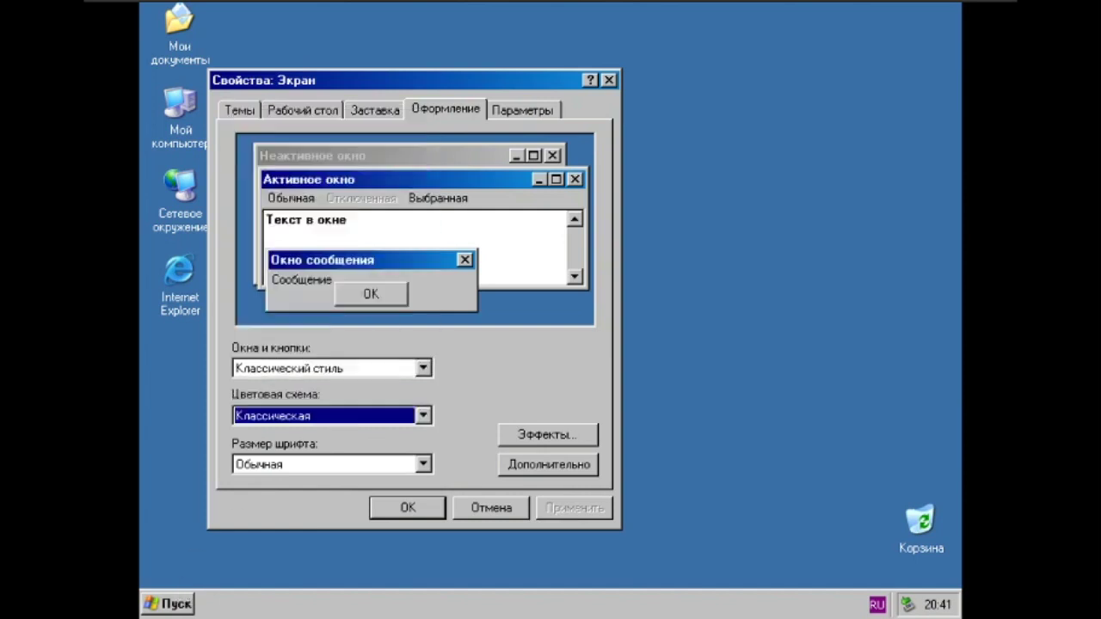
{"action": "left_click", "coordinate": [248, 114]}
{"action": "left_click", "coordinate": [404, 508]}
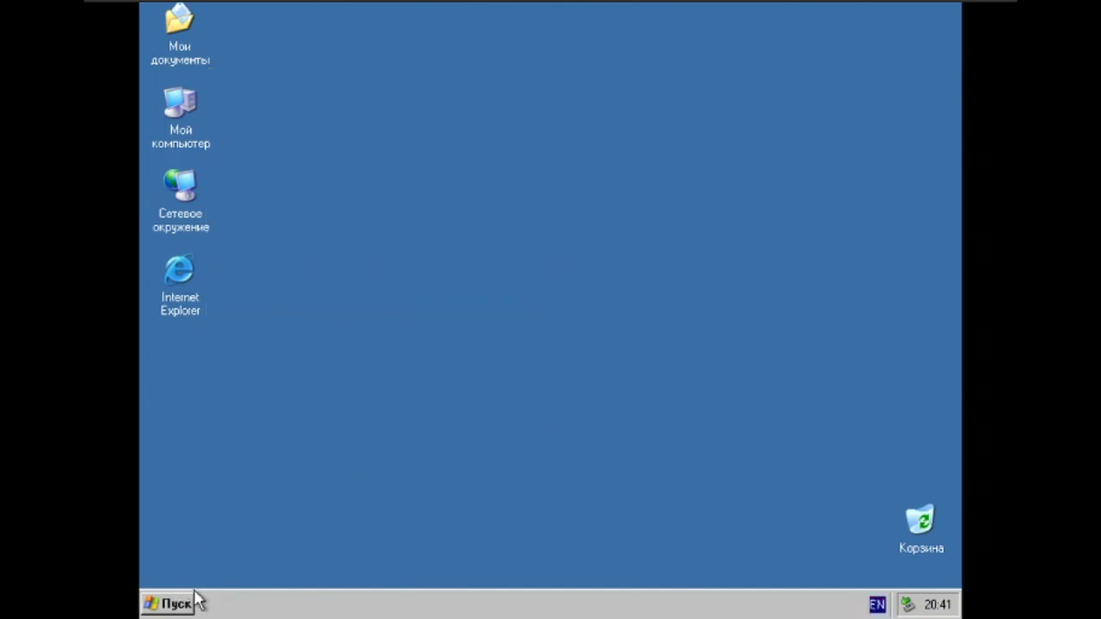
Step: Choose the XP-style Меню "Пуск" in taskbar properties and apply it
{"action": "left_click", "coordinate": [191, 603]}
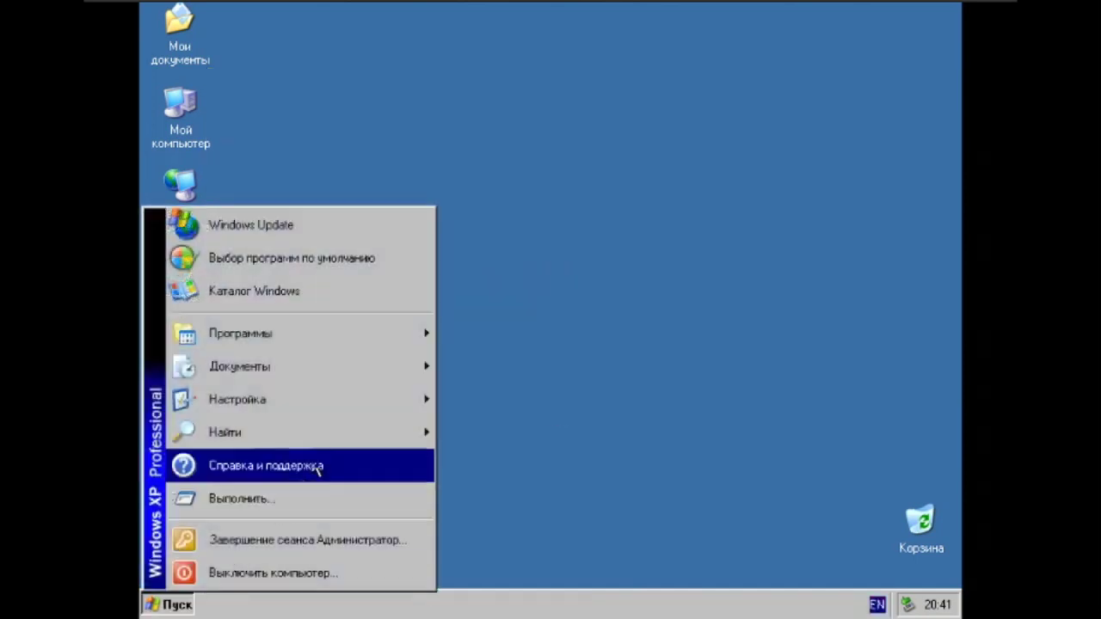
{"action": "left_click", "coordinate": [182, 605]}
{"action": "right_click", "coordinate": [183, 606]}
{"action": "left_click", "coordinate": [227, 546]}
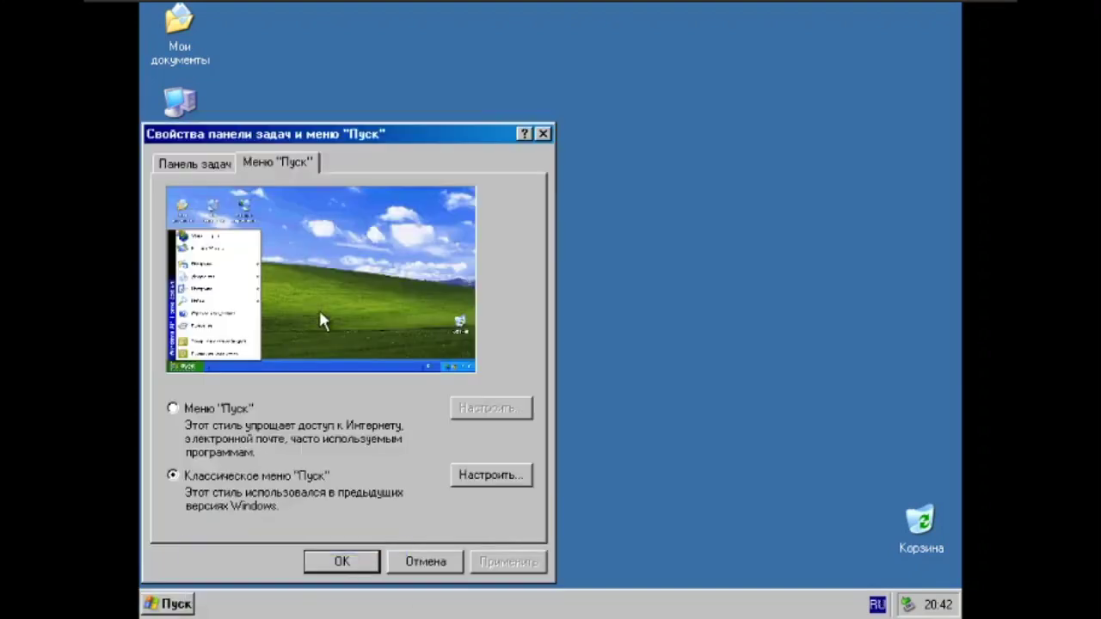
{"action": "left_click", "coordinate": [232, 411]}
{"action": "left_click", "coordinate": [343, 561]}
Step: Review the Start menu's Настроить > Дополнительно options, confirm both dialogs, and open the new menu
{"action": "right_click", "coordinate": [177, 603]}
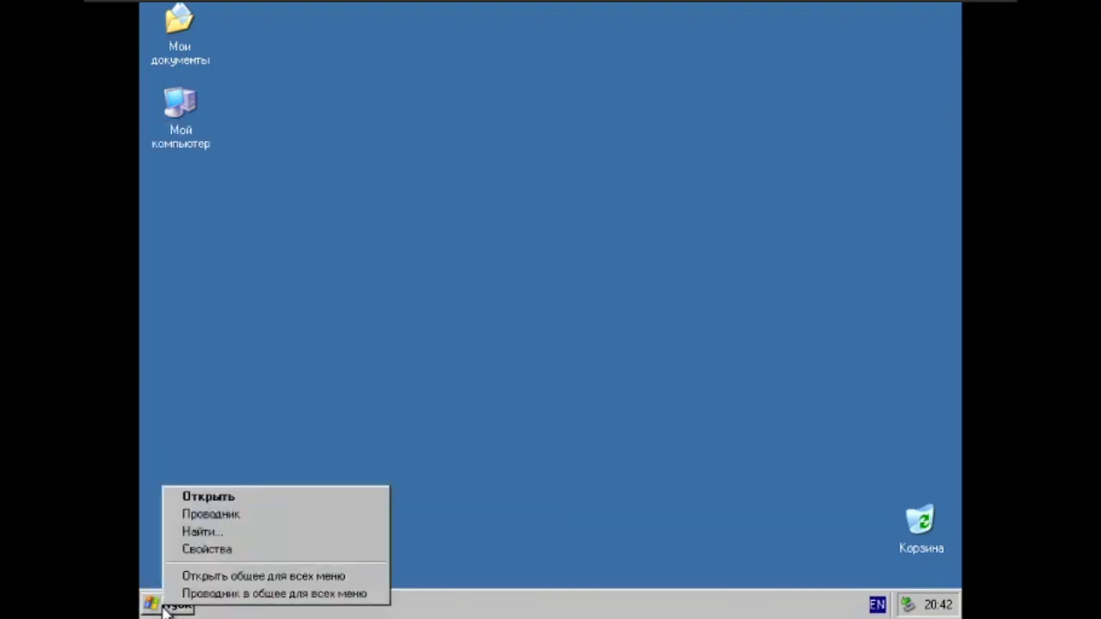
{"action": "left_click", "coordinate": [199, 549]}
{"action": "left_click", "coordinate": [514, 410]}
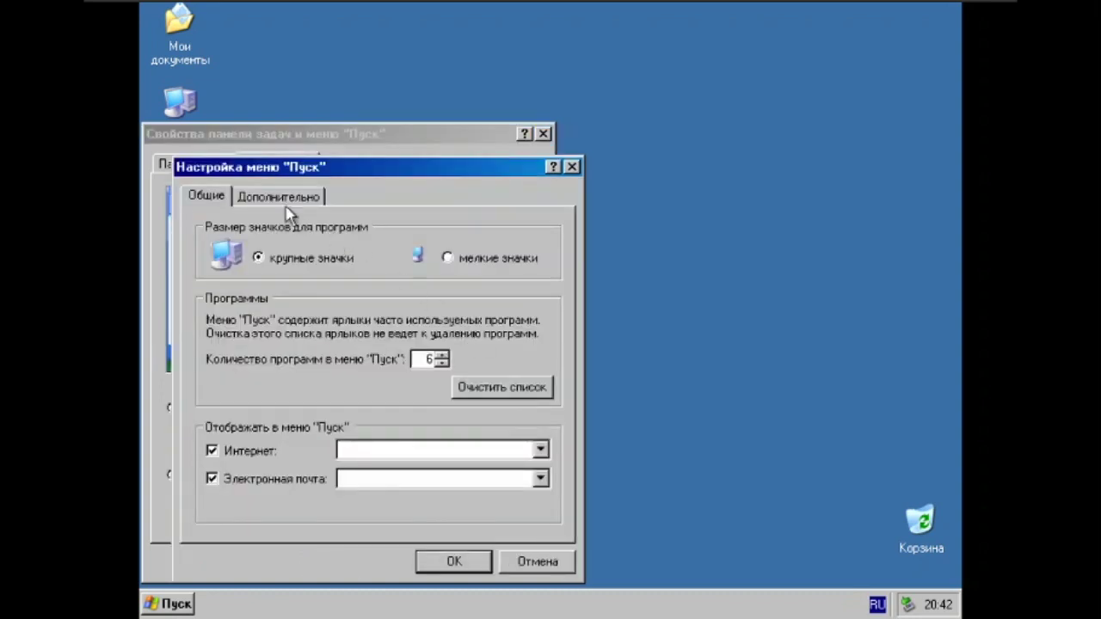
{"action": "left_click", "coordinate": [286, 198]}
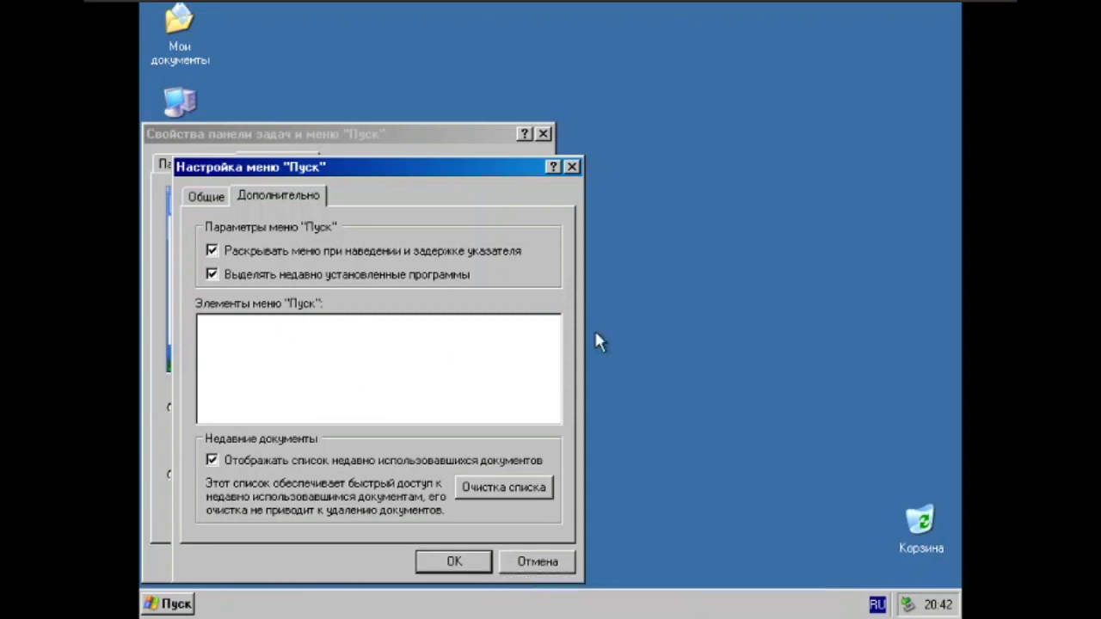
{"action": "left_click", "coordinate": [439, 564]}
{"action": "left_click", "coordinate": [342, 561]}
{"action": "left_click", "coordinate": [172, 604]}
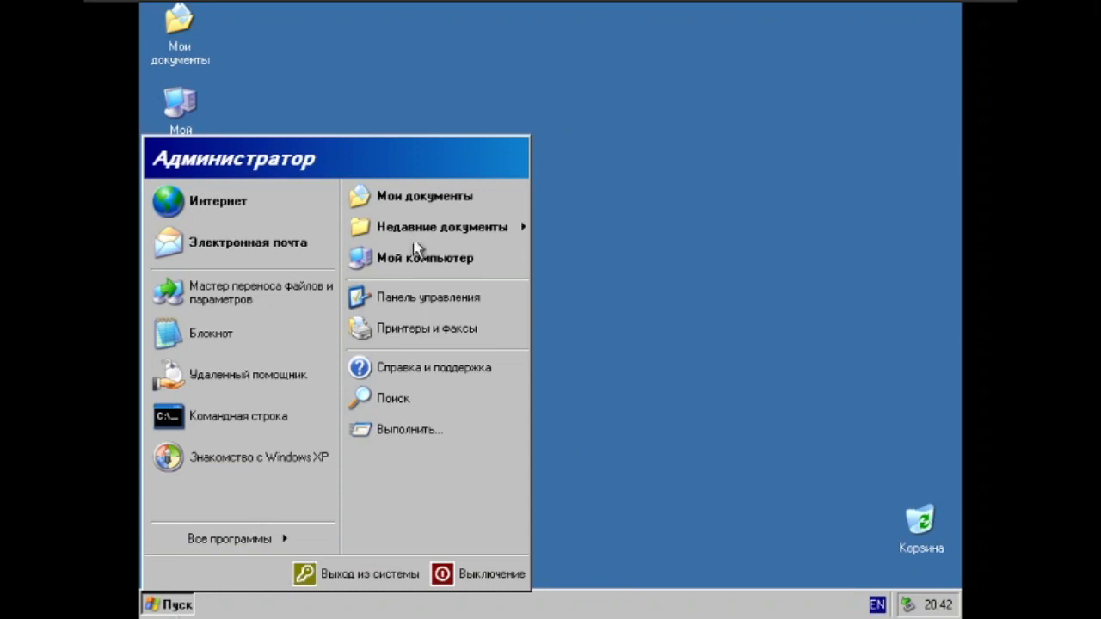
{"action": "left_click", "coordinate": [256, 465]}
{"action": "left_click", "coordinate": [164, 605]}
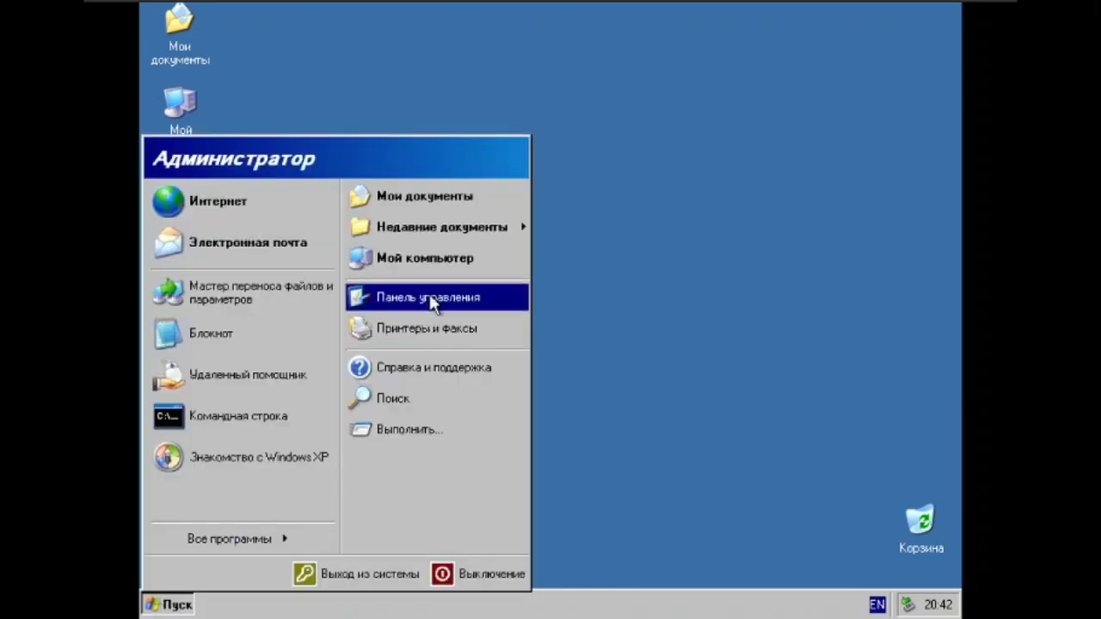
{"action": "left_click", "coordinate": [486, 258]}
{"action": "double_click", "coordinate": [503, 267]}
{"action": "left_click", "coordinate": [503, 256]}
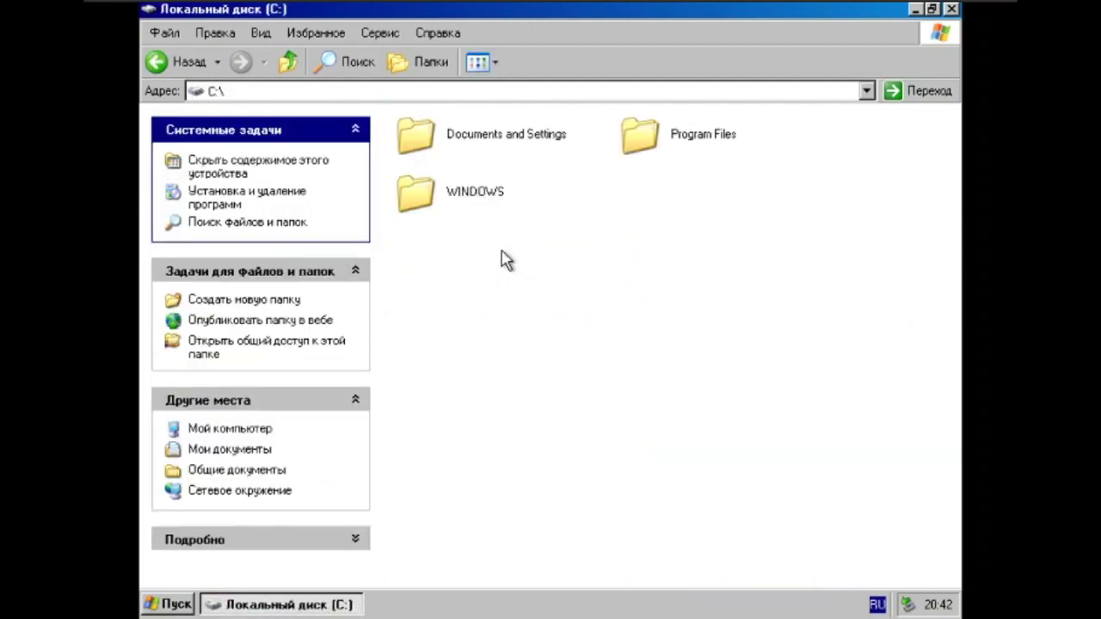
{"action": "left_click", "coordinate": [283, 542]}
{"action": "right_click", "coordinate": [547, 275]}
{"action": "left_click", "coordinate": [590, 427]}
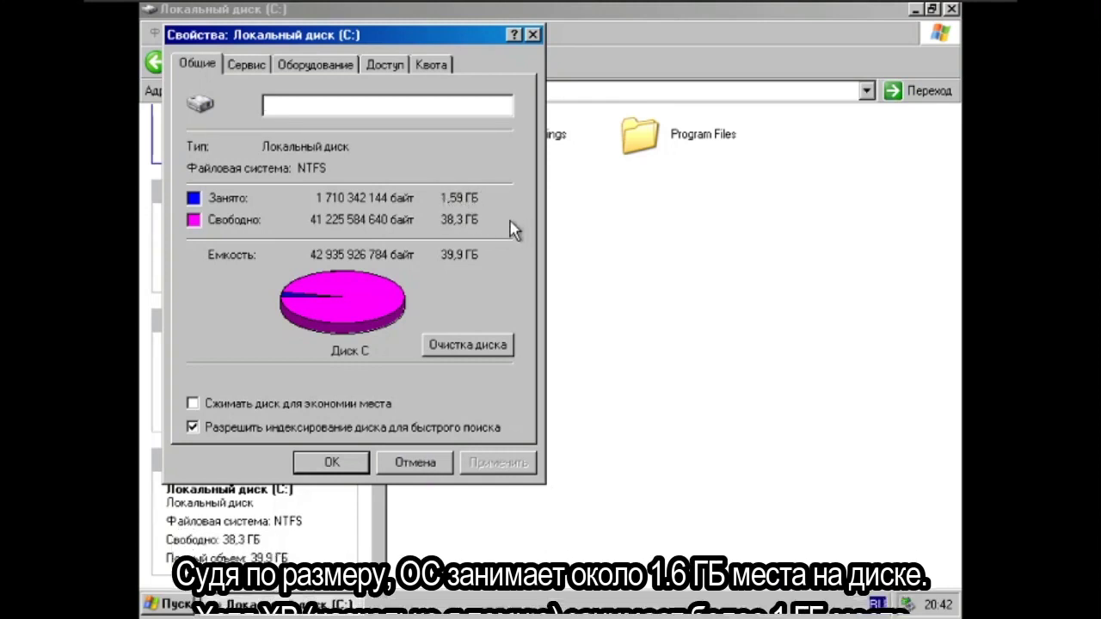
{"action": "left_click", "coordinate": [497, 351]}
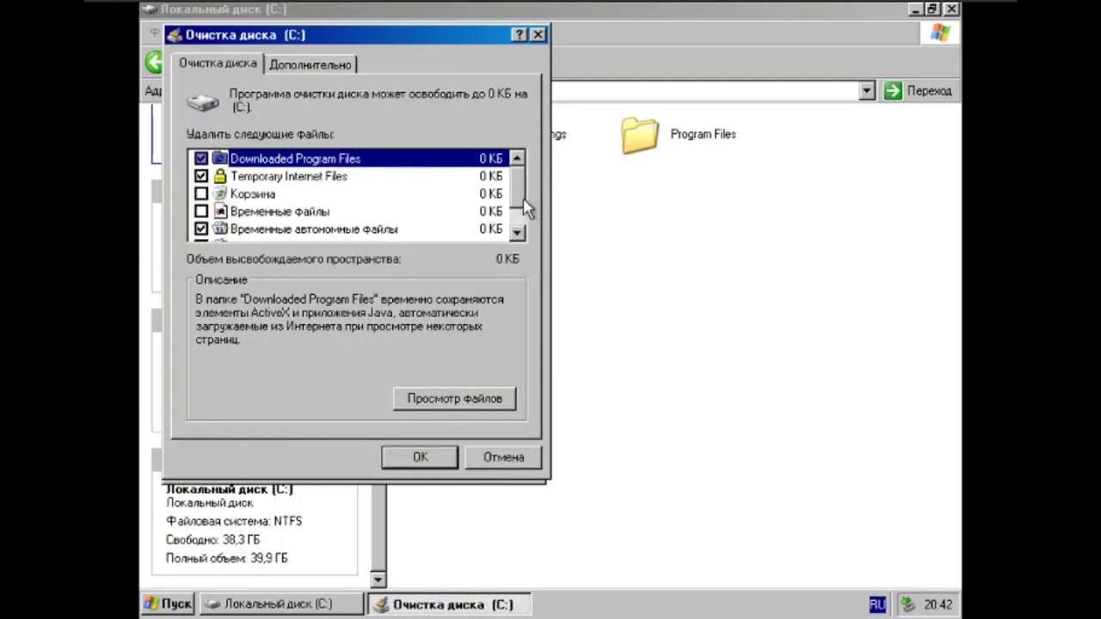
{"action": "scroll", "coordinate": [514, 207], "scroll_direction": "down", "scroll_amount": 1}
{"action": "scroll", "coordinate": [514, 206], "scroll_direction": "up", "scroll_amount": 1}
{"action": "left_click", "coordinate": [312, 64]}
{"action": "left_click", "coordinate": [225, 66]}
{"action": "left_click", "coordinate": [297, 68]}
{"action": "left_click", "coordinate": [407, 460]}
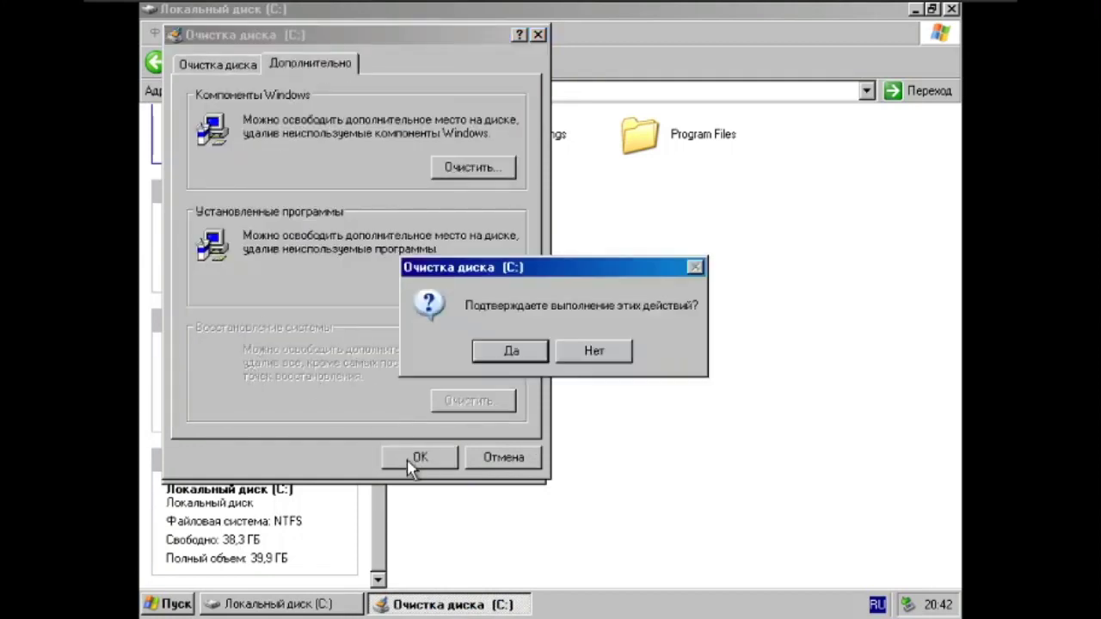
{"action": "left_click", "coordinate": [594, 351]}
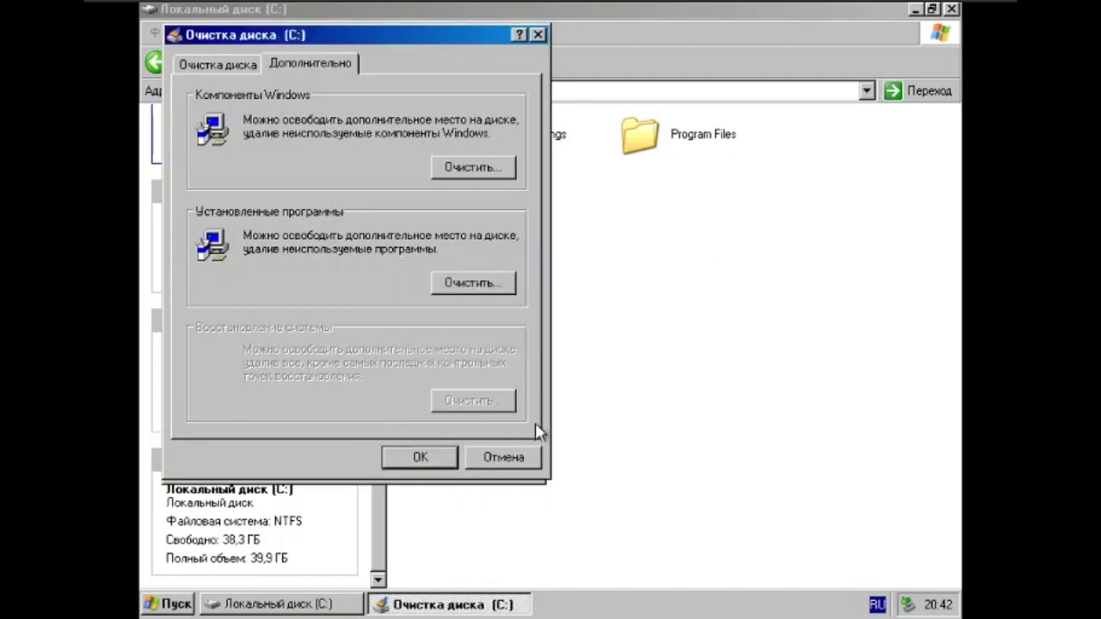
{"action": "left_click", "coordinate": [528, 456]}
{"action": "left_click", "coordinate": [355, 466]}
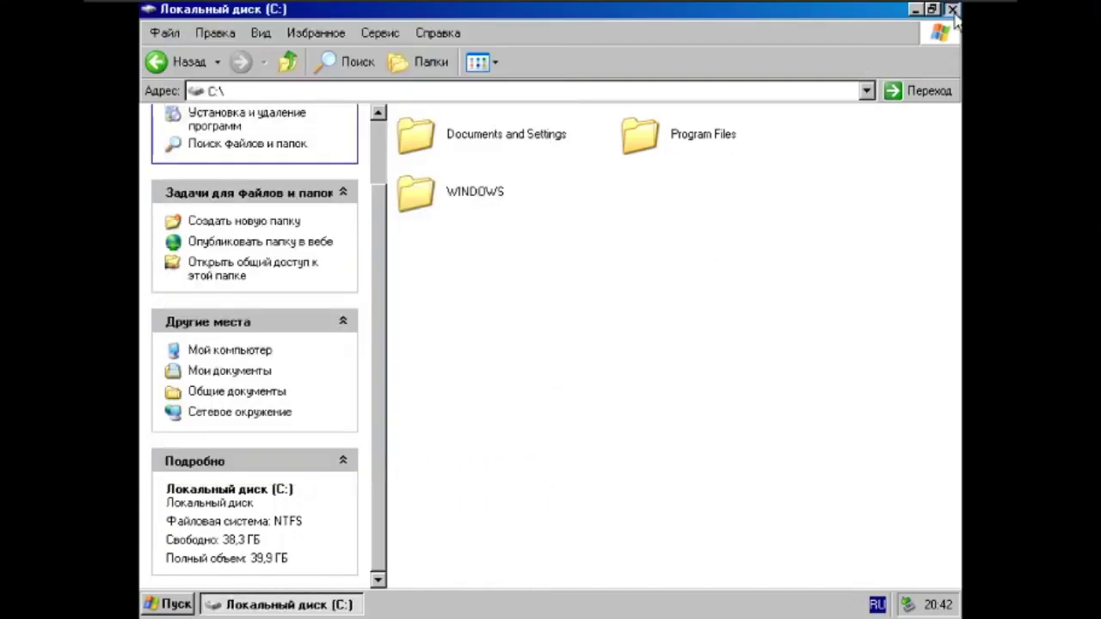
{"action": "left_click", "coordinate": [952, 8]}
{"action": "left_click", "coordinate": [170, 605]}
Step: Switch the Control Panel to classic view and open Scheduled Tasks
{"action": "left_click", "coordinate": [493, 295]}
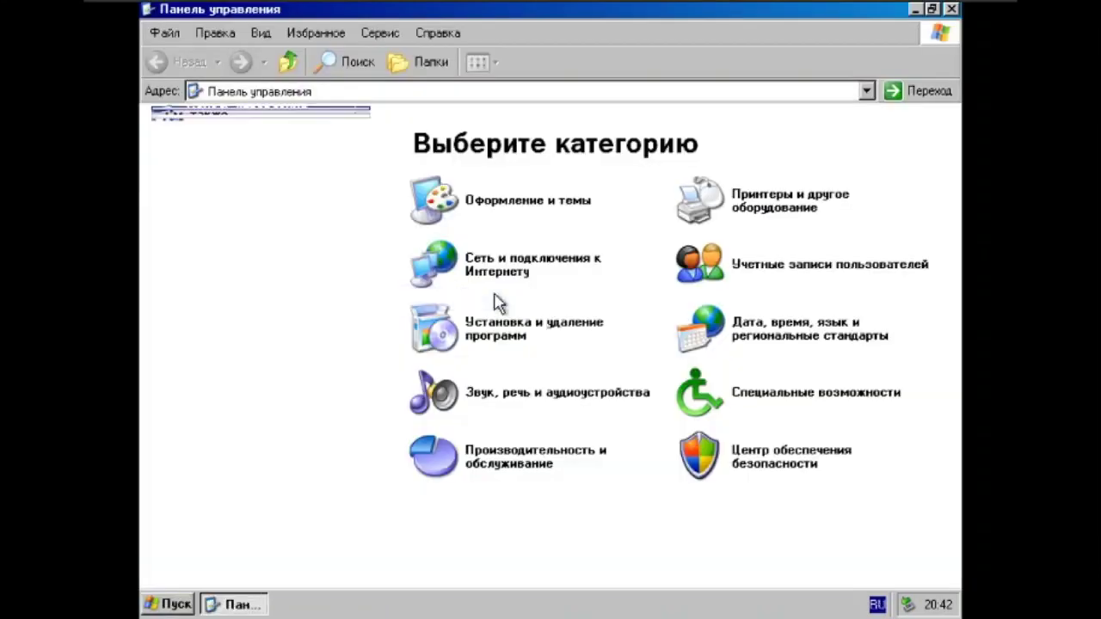
{"action": "left_click", "coordinate": [284, 180]}
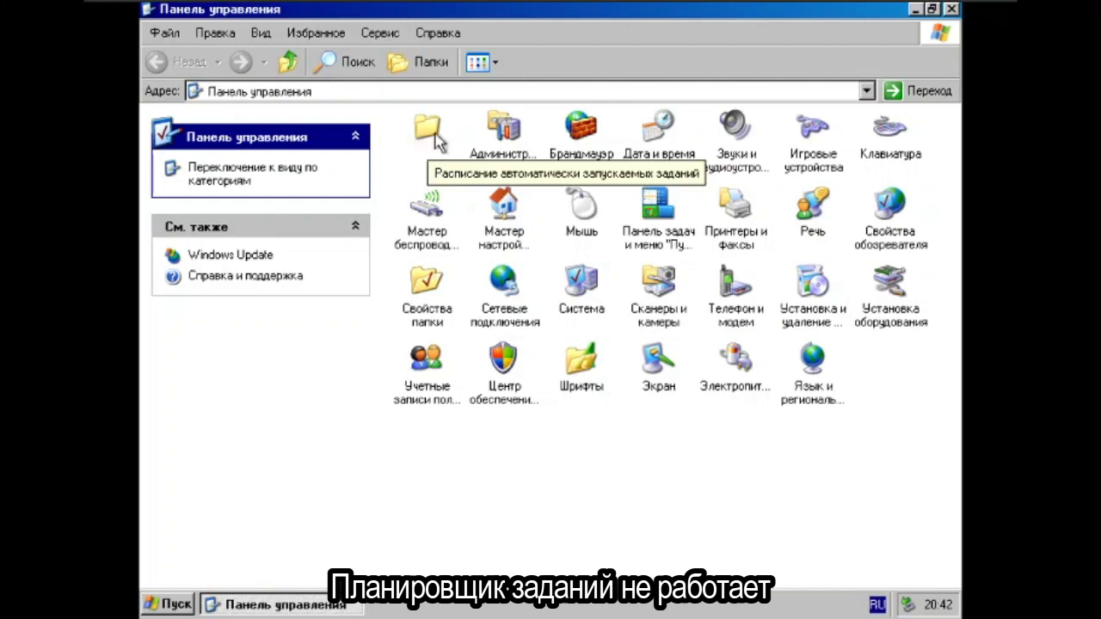
{"action": "double_click", "coordinate": [425, 153]}
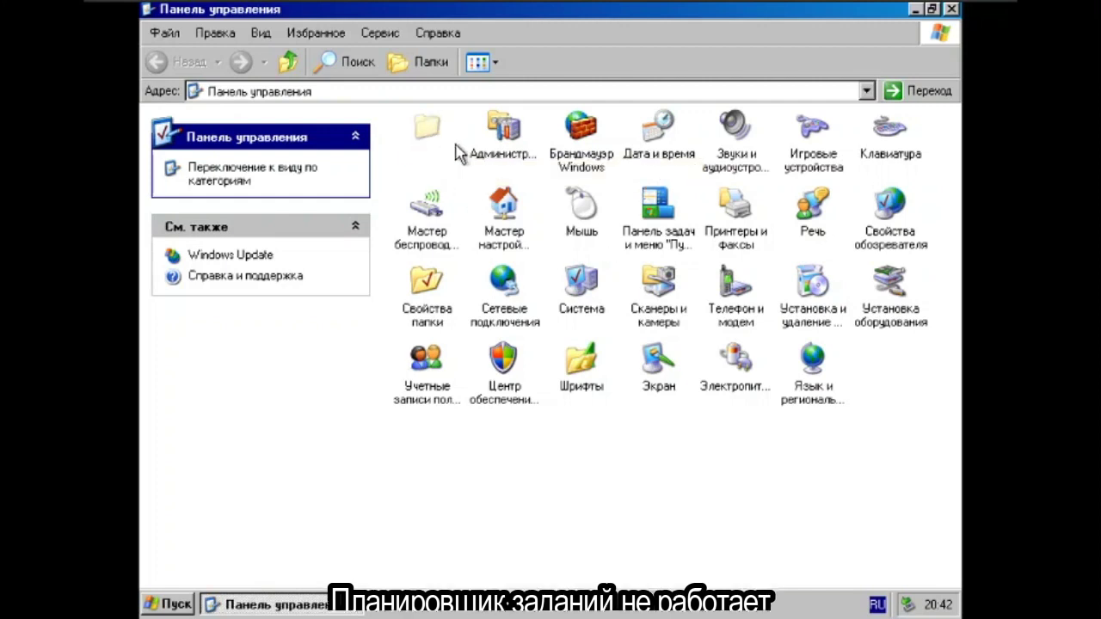
{"action": "left_click_drag", "start_coordinate": [477, 491], "coordinate": [615, 525]}
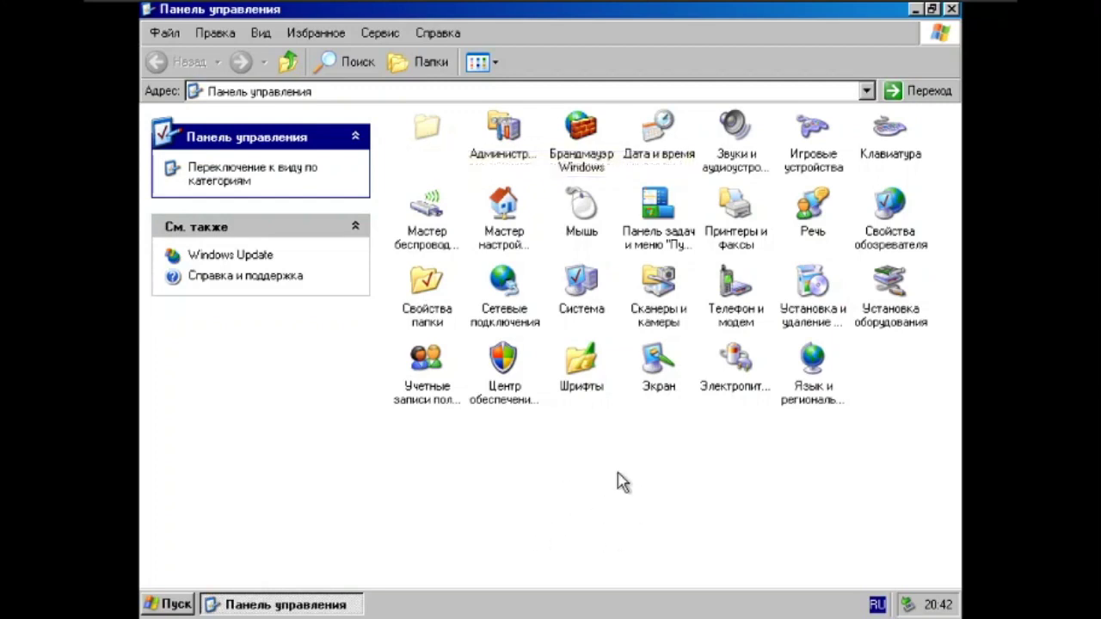
Step: In Windows Components, untick Internet Explorer, Outlook Express, Messenger, root certificates, Accessories and Media Player, then proceed
{"action": "double_click", "coordinate": [789, 300]}
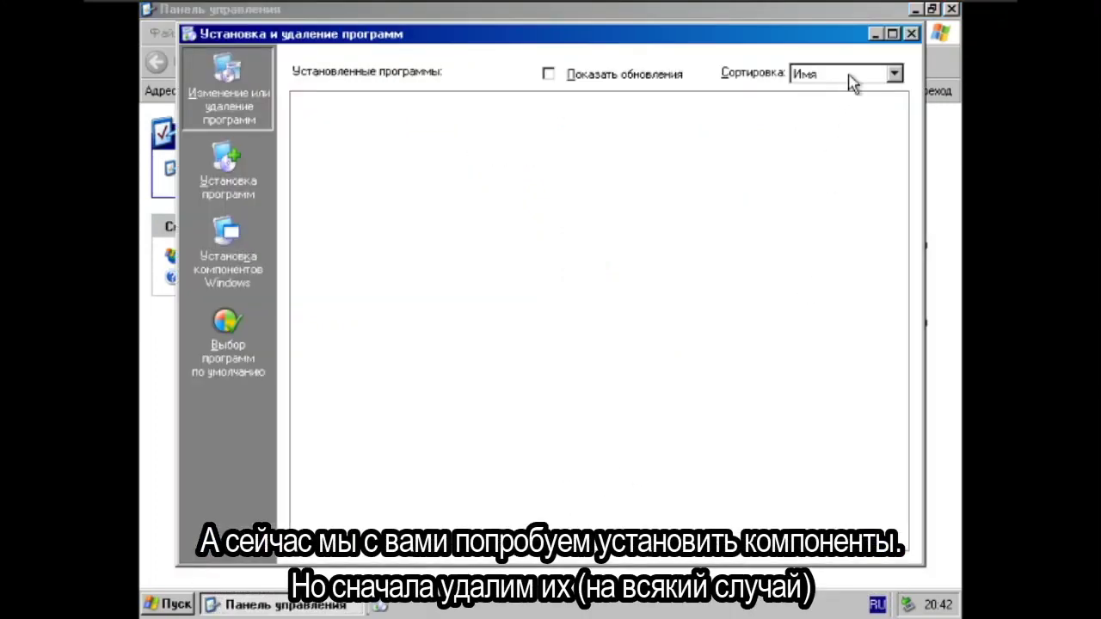
{"action": "left_click", "coordinate": [269, 284]}
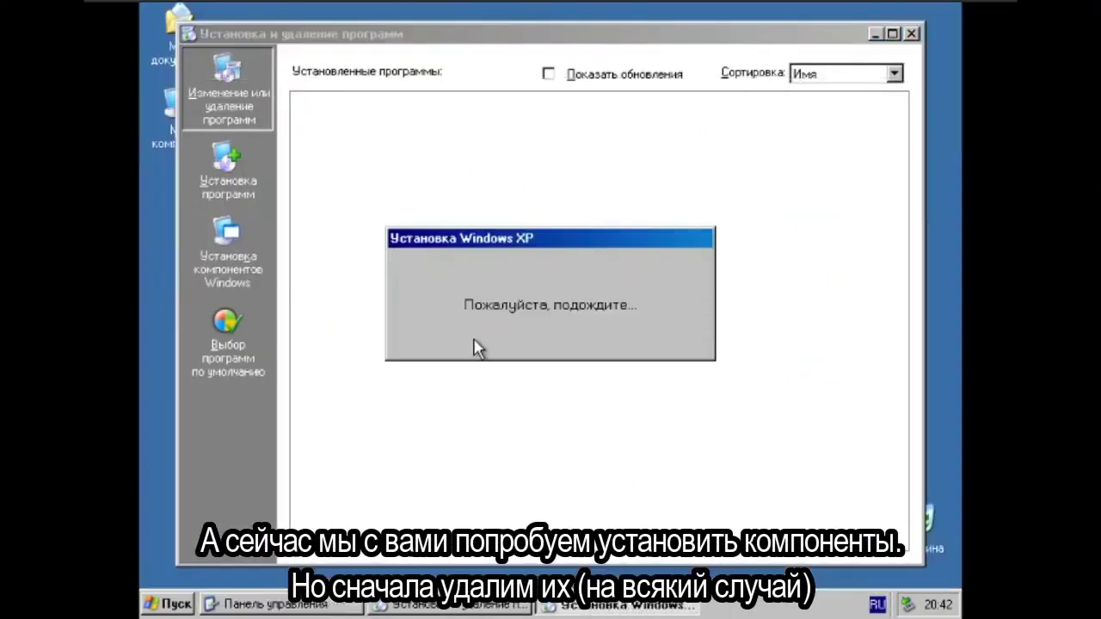
{"action": "left_click", "coordinate": [332, 306]}
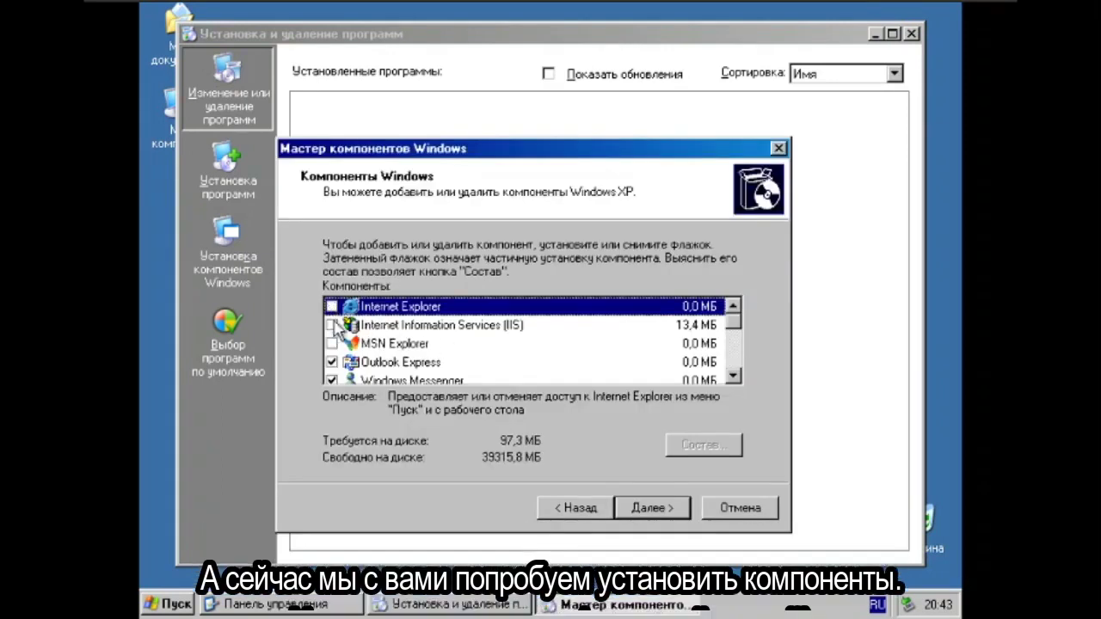
{"action": "left_click", "coordinate": [331, 362]}
{"action": "left_click_drag", "start_coordinate": [738, 325], "coordinate": [738, 344]}
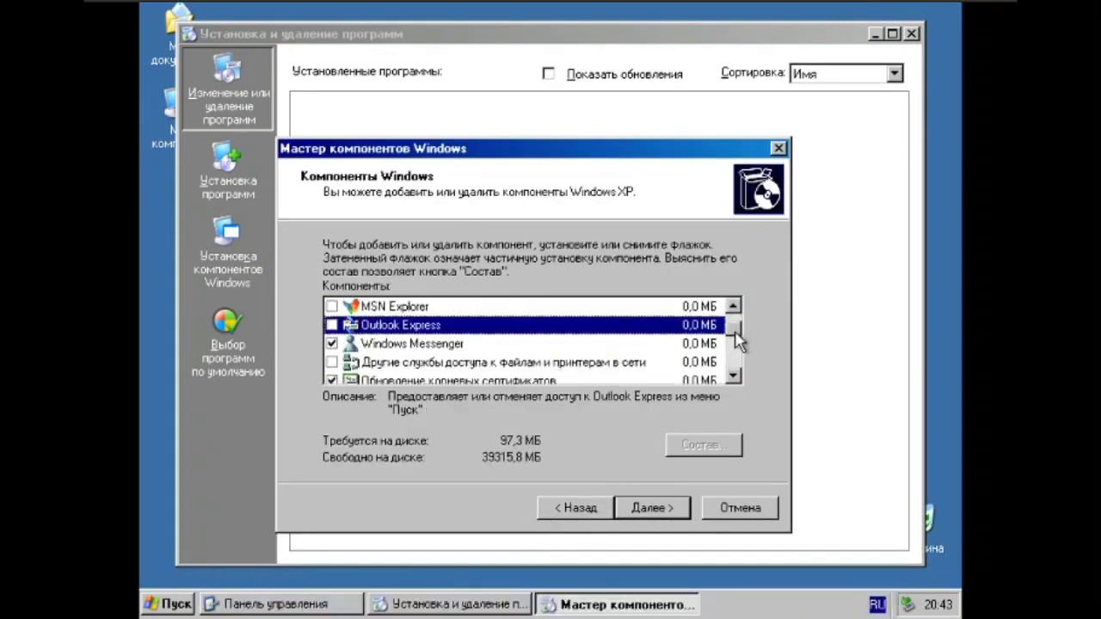
{"action": "left_click", "coordinate": [331, 343]}
{"action": "left_click", "coordinate": [330, 380]}
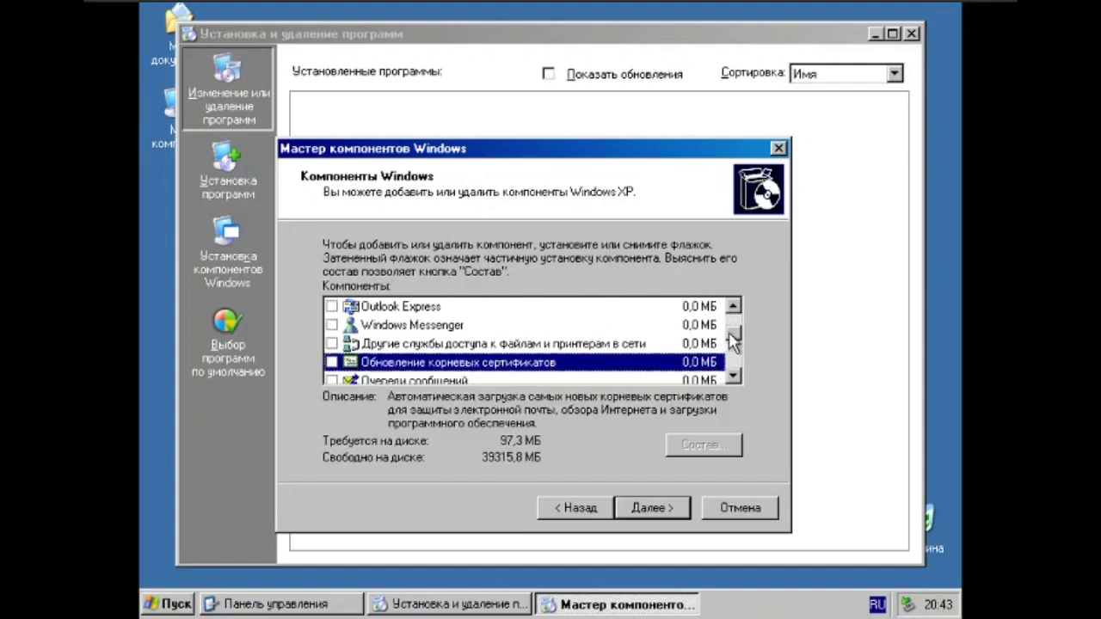
{"action": "scroll", "coordinate": [331, 370], "scroll_direction": "down", "scroll_amount": 2}
{"action": "left_click", "coordinate": [331, 362]}
{"action": "scroll", "coordinate": [738, 363], "scroll_direction": "up", "scroll_amount": 2}
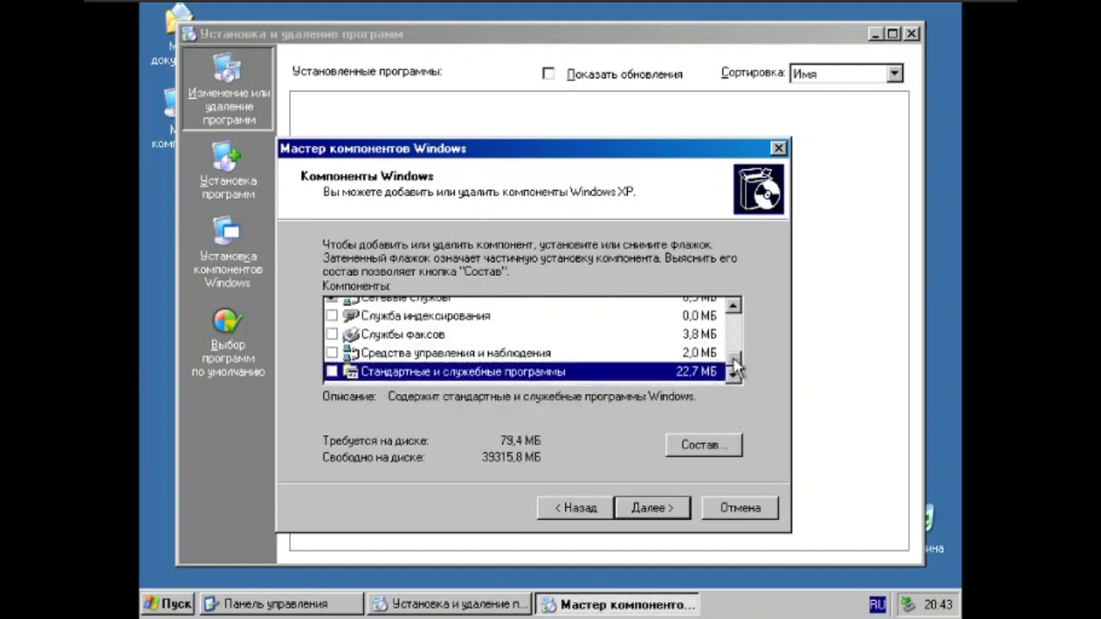
{"action": "left_click", "coordinate": [331, 306]}
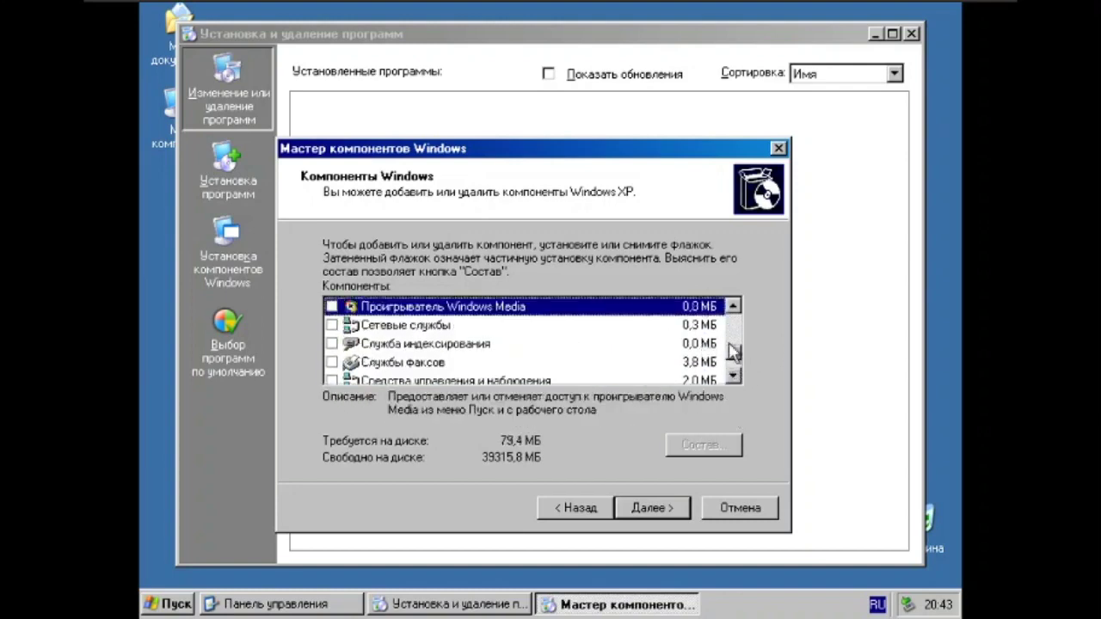
{"action": "scroll", "coordinate": [734, 349], "scroll_direction": "up", "scroll_amount": 2}
{"action": "scroll", "coordinate": [735, 352], "scroll_direction": "up", "scroll_amount": 3}
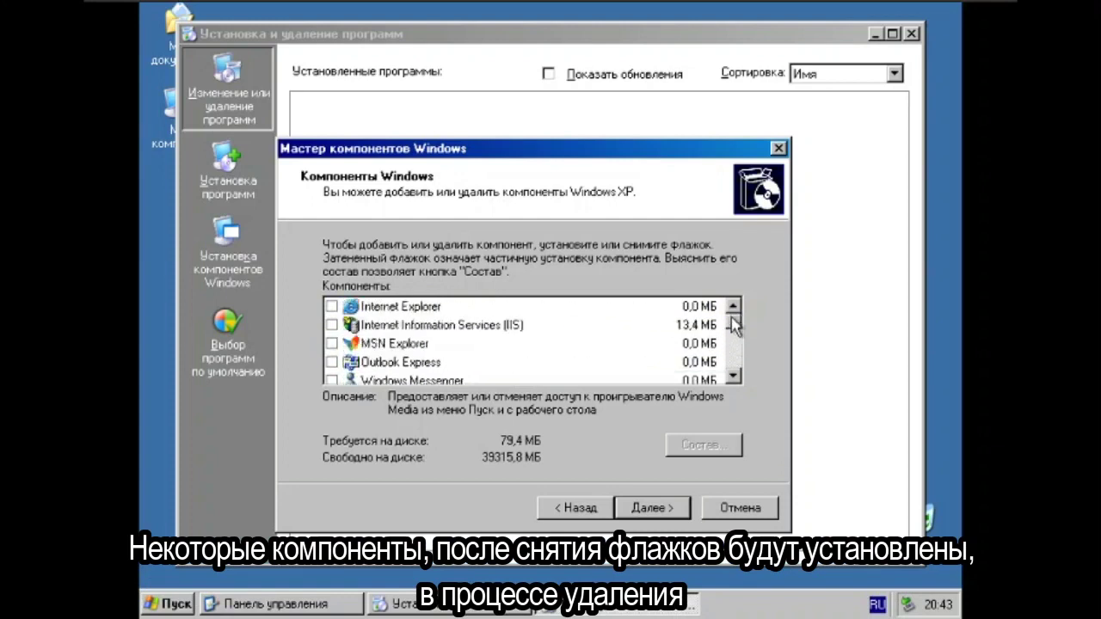
{"action": "left_click", "coordinate": [652, 508]}
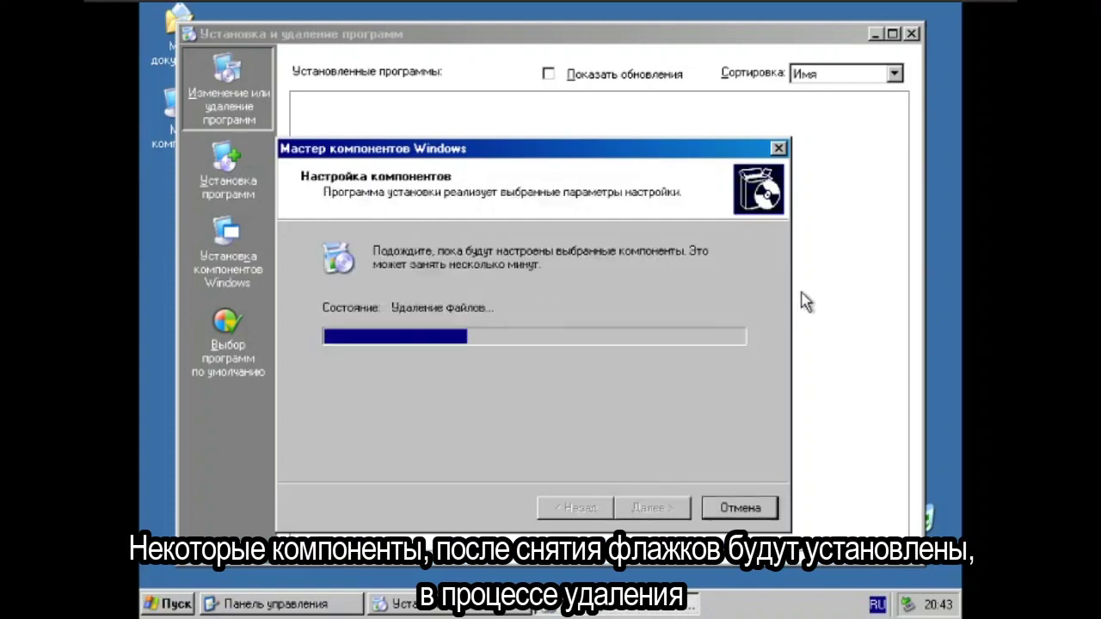
Step: Cancel the disc prompt, then untick IE, Outlook Express, Messenger, root certificates, Indexing and Accessories again and apply
{"action": "left_click", "coordinate": [708, 342]}
{"action": "left_click", "coordinate": [550, 357]}
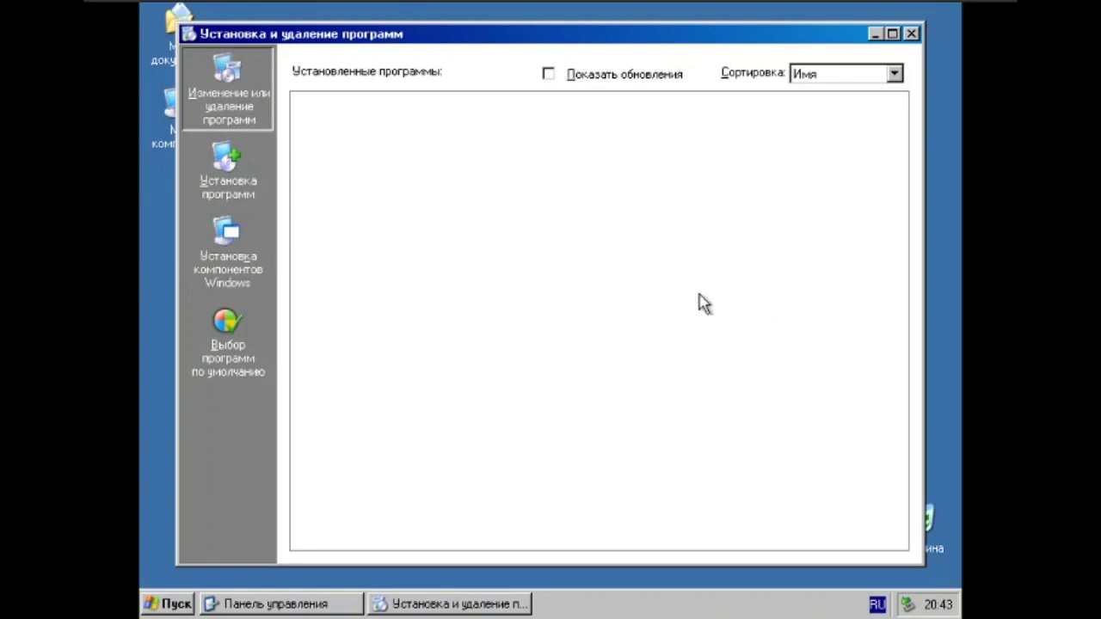
{"action": "left_click", "coordinate": [258, 263]}
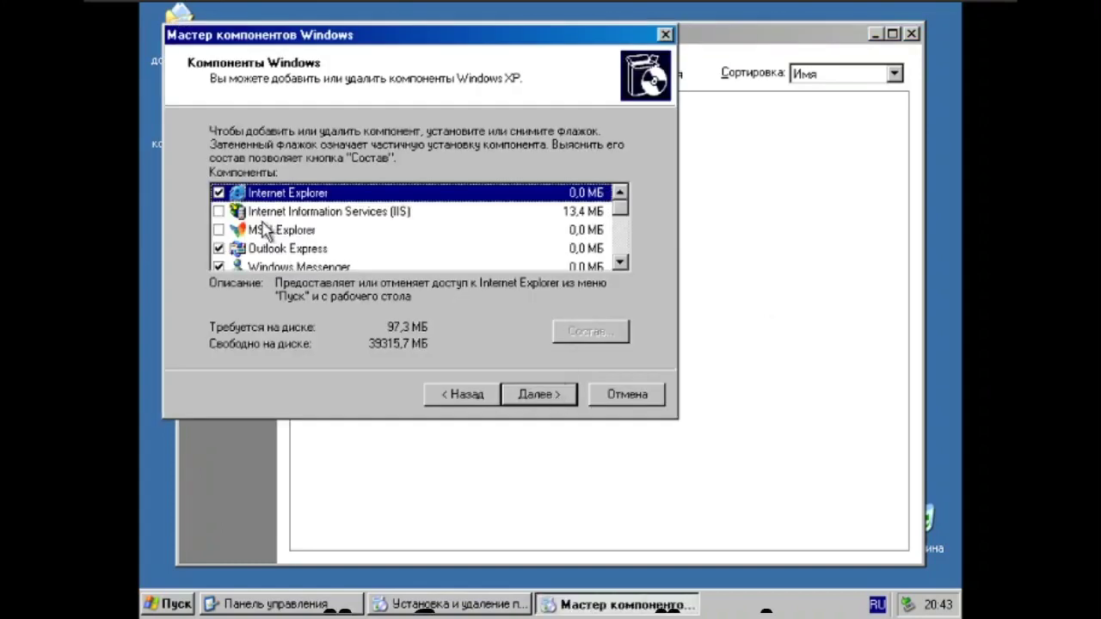
{"action": "left_click", "coordinate": [219, 192]}
{"action": "left_click", "coordinate": [218, 249]}
{"action": "left_click", "coordinate": [218, 266]}
{"action": "left_click_drag", "start_coordinate": [620, 210], "coordinate": [620, 221]}
{"action": "left_click", "coordinate": [219, 212]}
{"action": "left_click", "coordinate": [218, 249]}
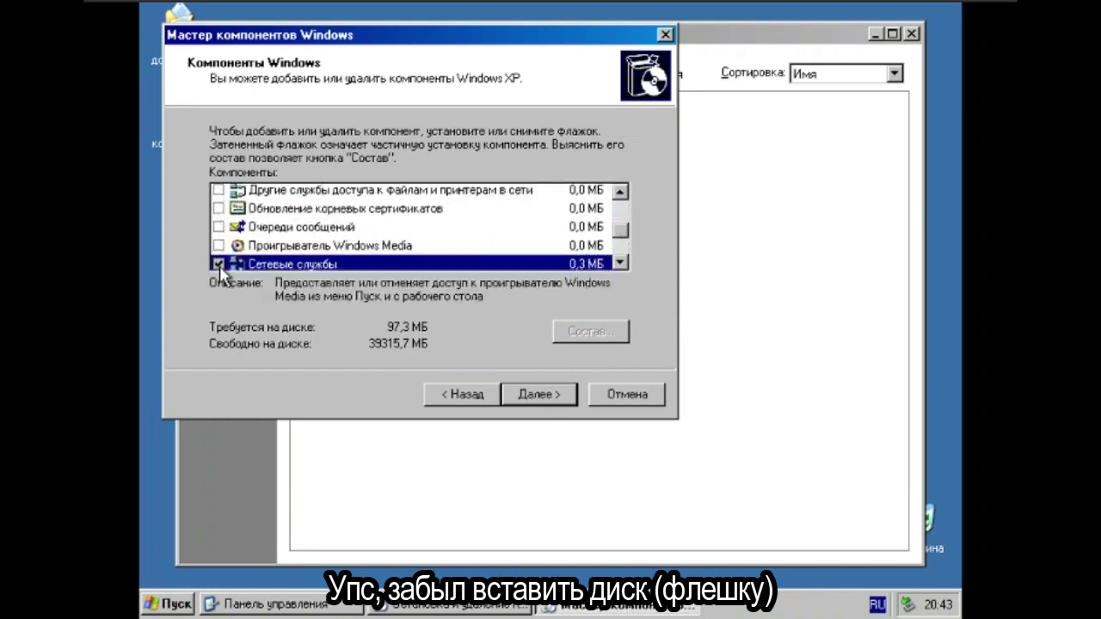
{"action": "scroll", "coordinate": [218, 248], "scroll_direction": "down", "scroll_amount": 2}
{"action": "left_click", "coordinate": [218, 249]}
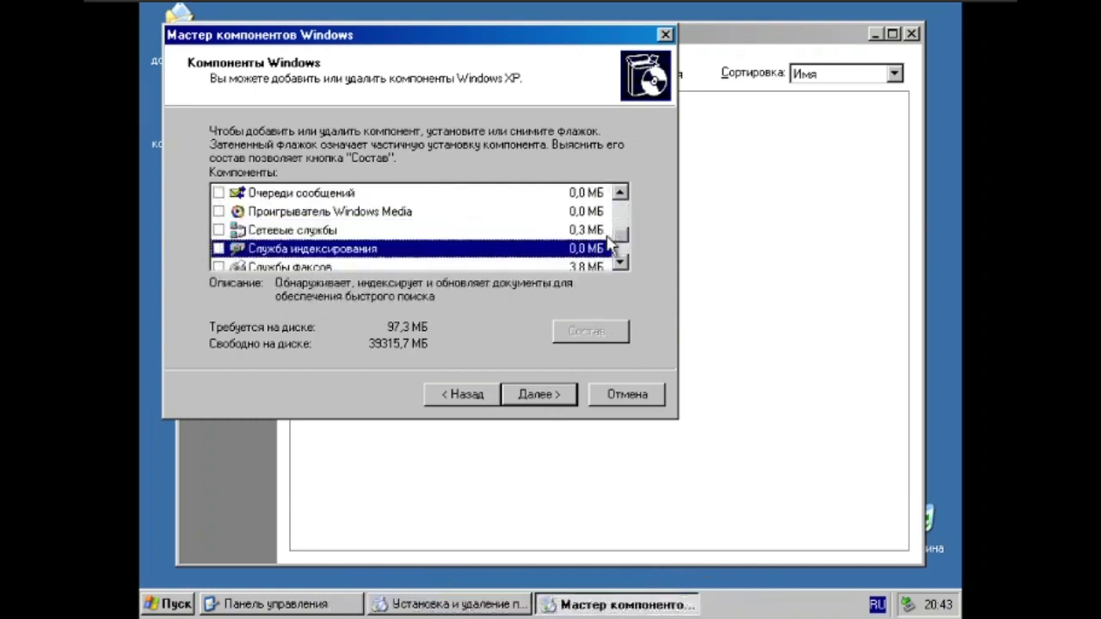
{"action": "scroll", "coordinate": [628, 249], "scroll_direction": "down", "scroll_amount": 1}
{"action": "left_click", "coordinate": [218, 249]}
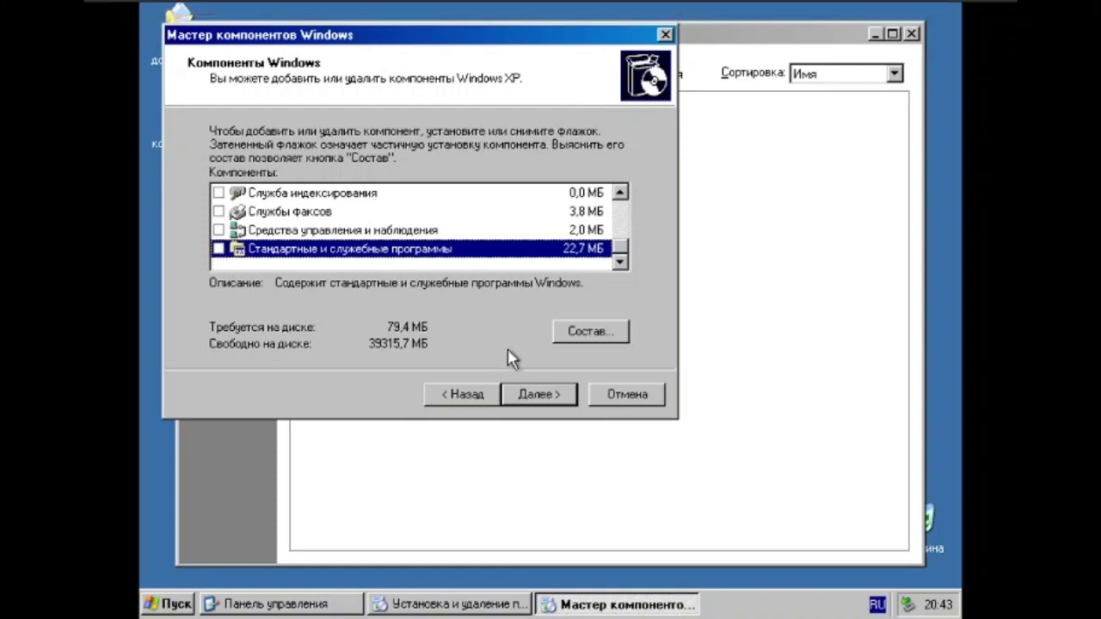
{"action": "left_click", "coordinate": [552, 392]}
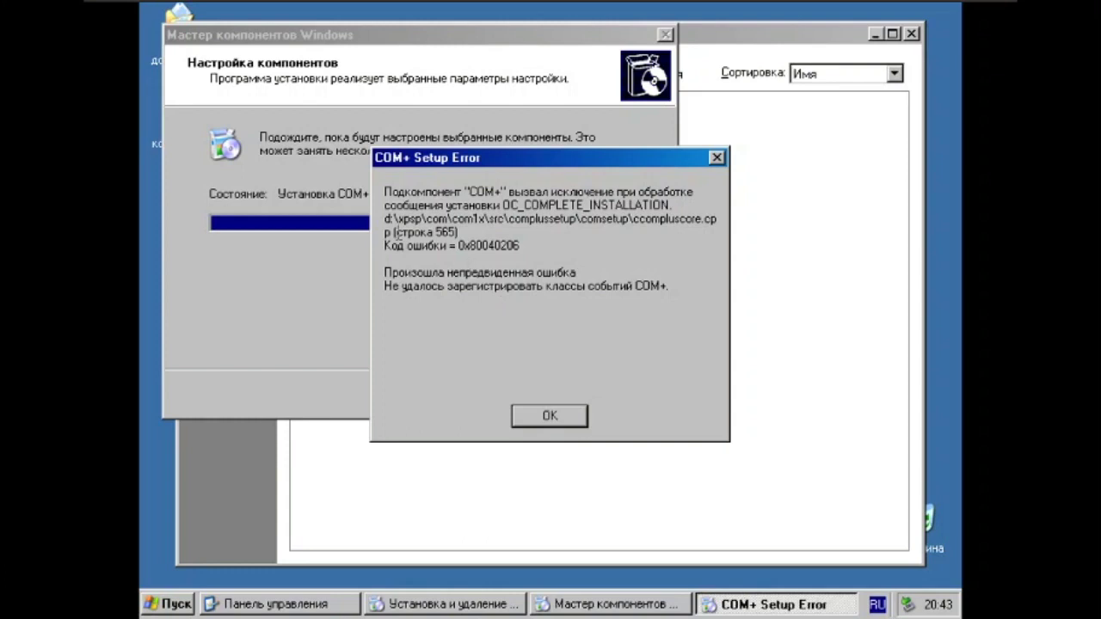
Step: Get past the COM+ Setup Error (0x80040206) and finish the Windows Components Wizard
{"action": "left_click_drag", "start_coordinate": [385, 219], "coordinate": [396, 228]}
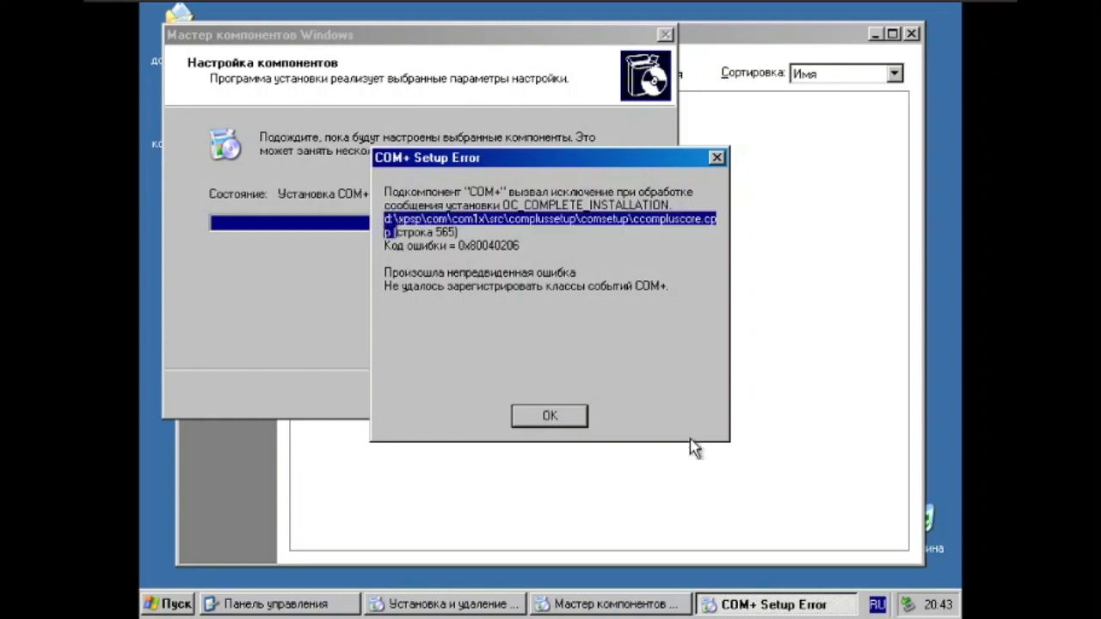
{"action": "left_click", "coordinate": [552, 421]}
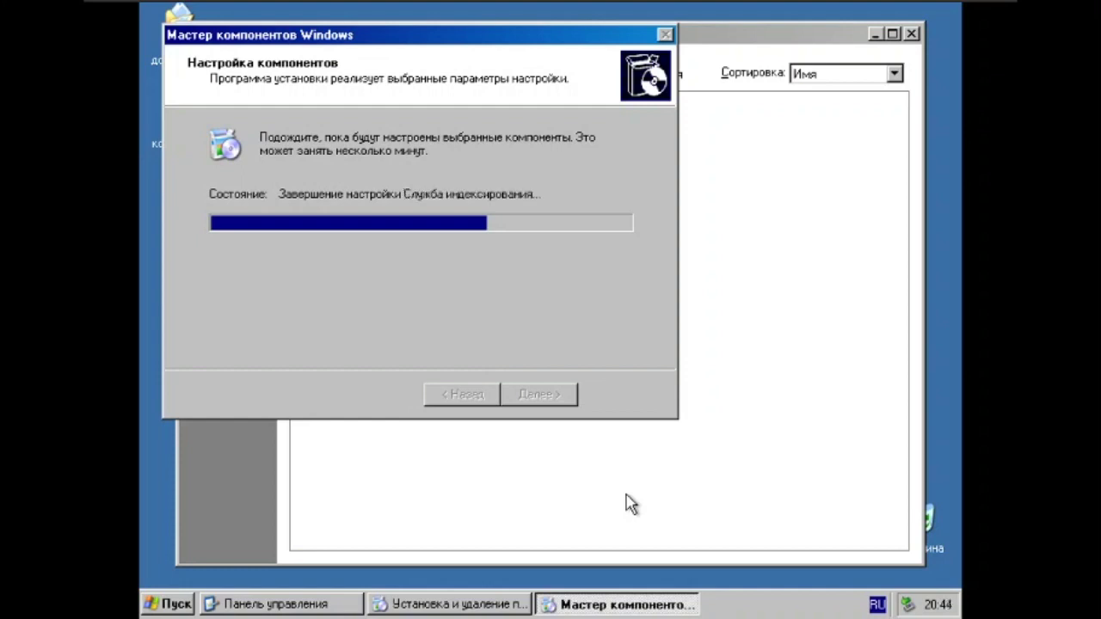
{"action": "left_click", "coordinate": [565, 403]}
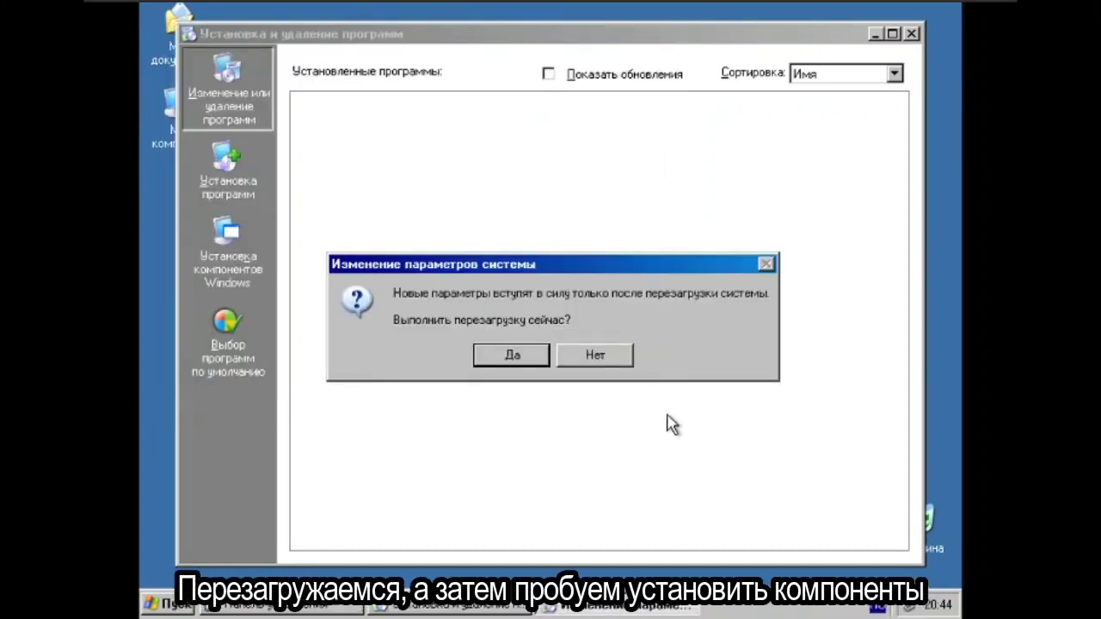
Step: Confirm the restart prompt so Windows XP reboots to the desktop
{"action": "left_click", "coordinate": [531, 362]}
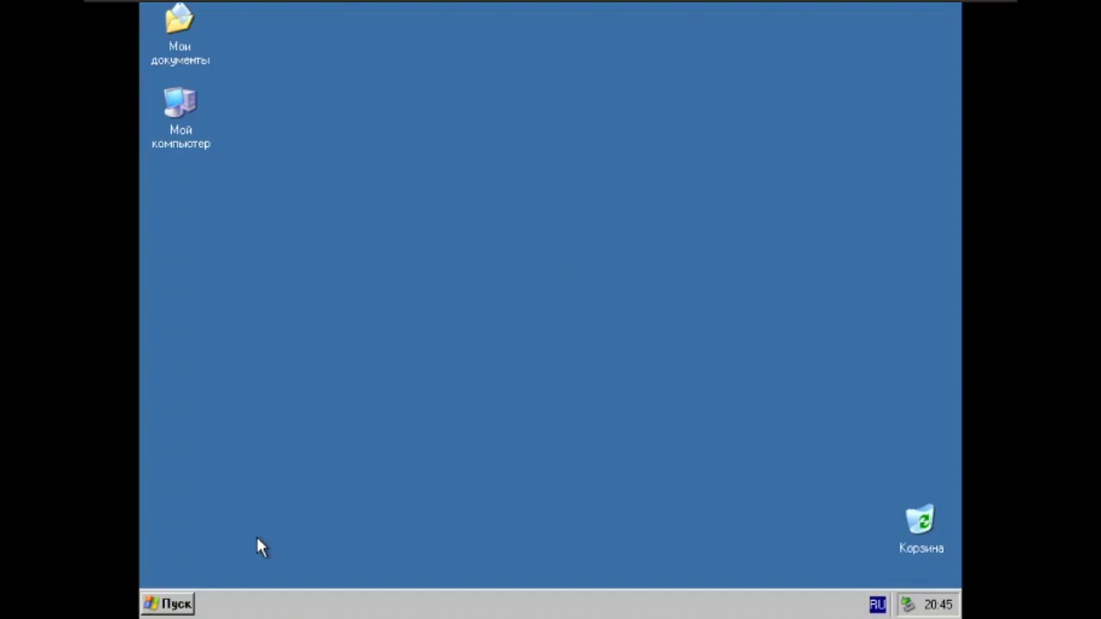
Step: Open the Windows Components Wizard from Add or Remove Programs in Control Panel
{"action": "left_click", "coordinate": [177, 604]}
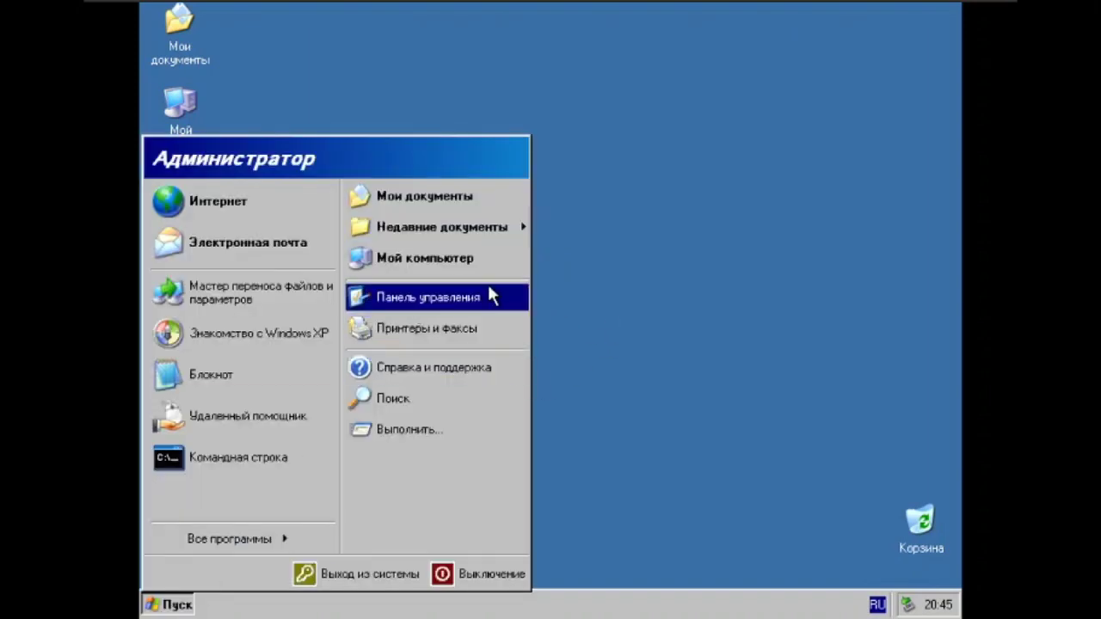
{"action": "left_click", "coordinate": [490, 290]}
{"action": "scroll", "coordinate": [608, 352], "scroll_direction": "down", "scroll_amount": 3}
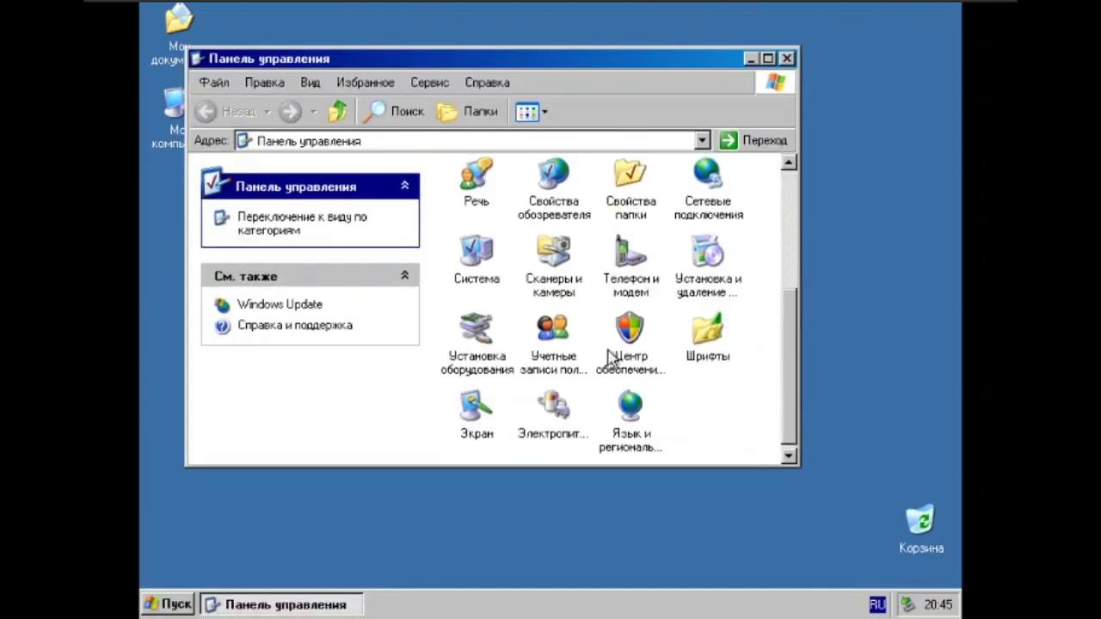
{"action": "double_click", "coordinate": [695, 258]}
{"action": "left_click", "coordinate": [225, 258]}
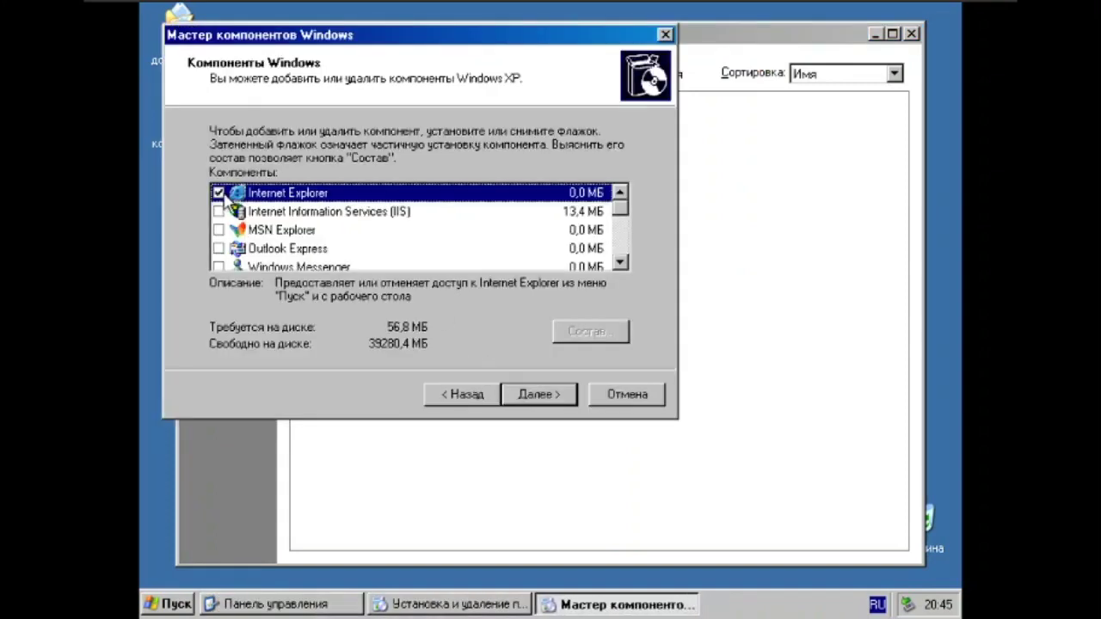
Step: Toggle the checkmarks on the first listed components back on using the keyboard
{"action": "key", "text": "Down"}
{"action": "key", "text": "Down"}
{"action": "key", "text": "space"}
{"action": "key", "text": "Down"}
{"action": "key", "text": "Down"}
{"action": "key", "text": "space"}
{"action": "key", "text": "Up"}
{"action": "key", "text": "Up"}
{"action": "key", "text": "space"}
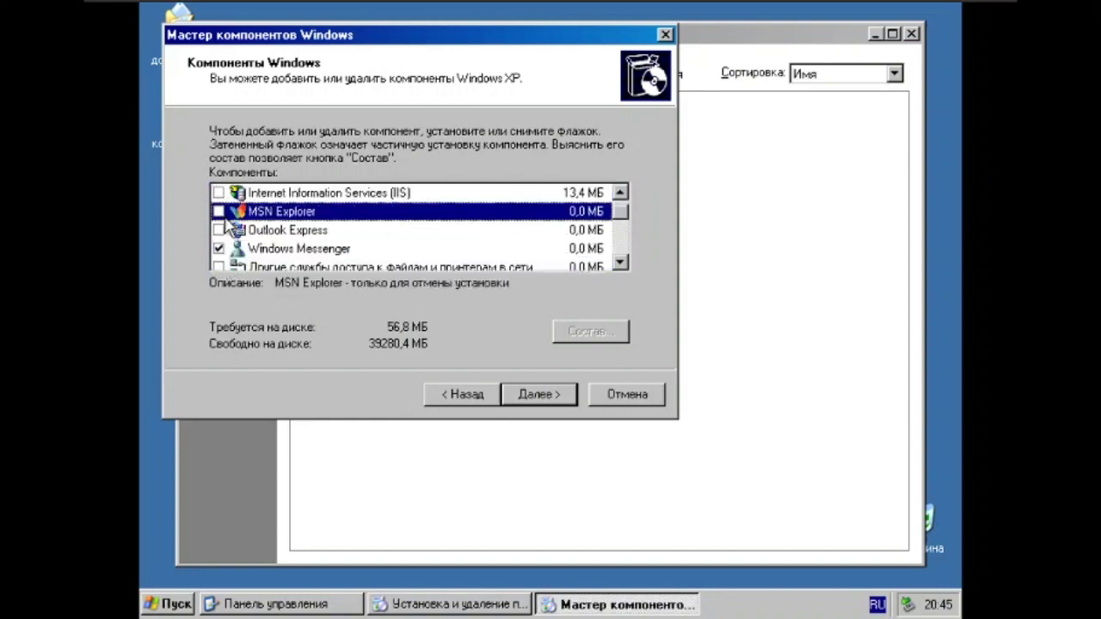
{"action": "key", "text": "Down"}
{"action": "key", "text": "space"}
Step: Re-tick MSN Explorer, root certificates, Media Player, network, indexing, fax, management and accessory components, leaving Message Queuing off
{"action": "left_click", "coordinate": [219, 267]}
{"action": "left_click", "coordinate": [220, 196]}
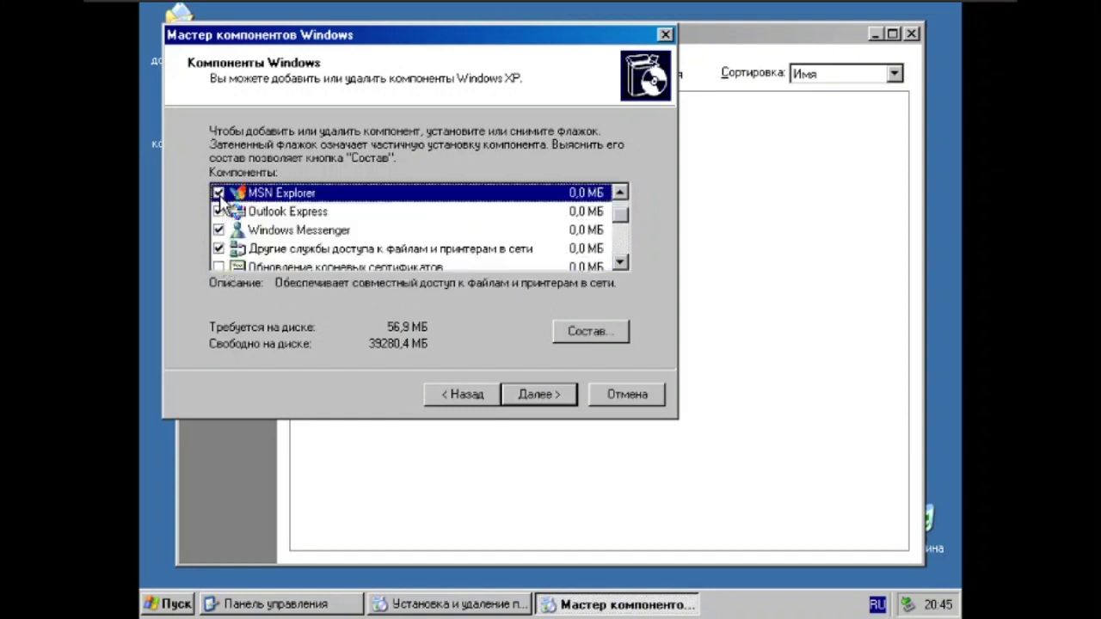
{"action": "left_click", "coordinate": [220, 268]}
{"action": "left_click", "coordinate": [220, 267]}
{"action": "left_click", "coordinate": [220, 267]}
{"action": "left_click", "coordinate": [221, 268]}
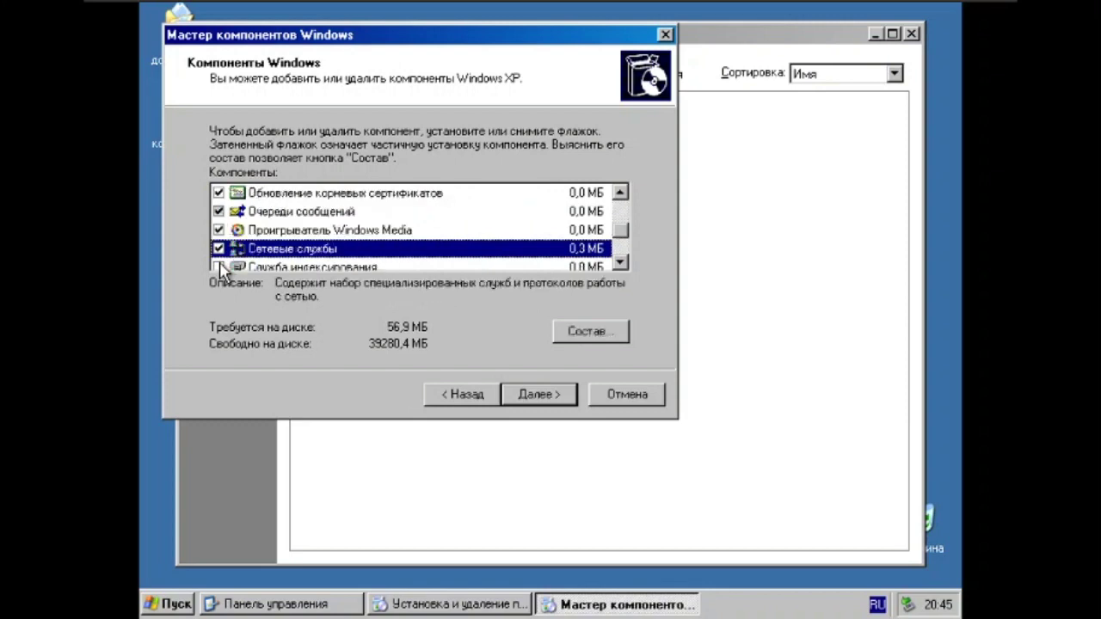
{"action": "left_click", "coordinate": [220, 267]}
{"action": "left_click", "coordinate": [220, 267]}
{"action": "left_click", "coordinate": [218, 249]}
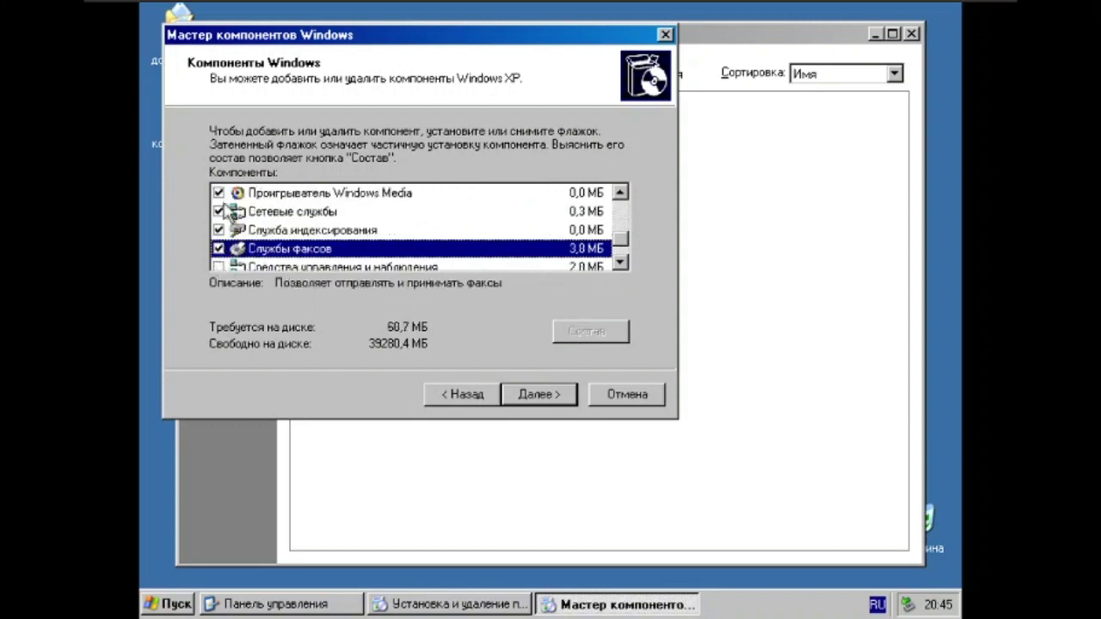
{"action": "left_click", "coordinate": [620, 192]}
{"action": "left_click", "coordinate": [621, 192]}
{"action": "left_click", "coordinate": [222, 211]}
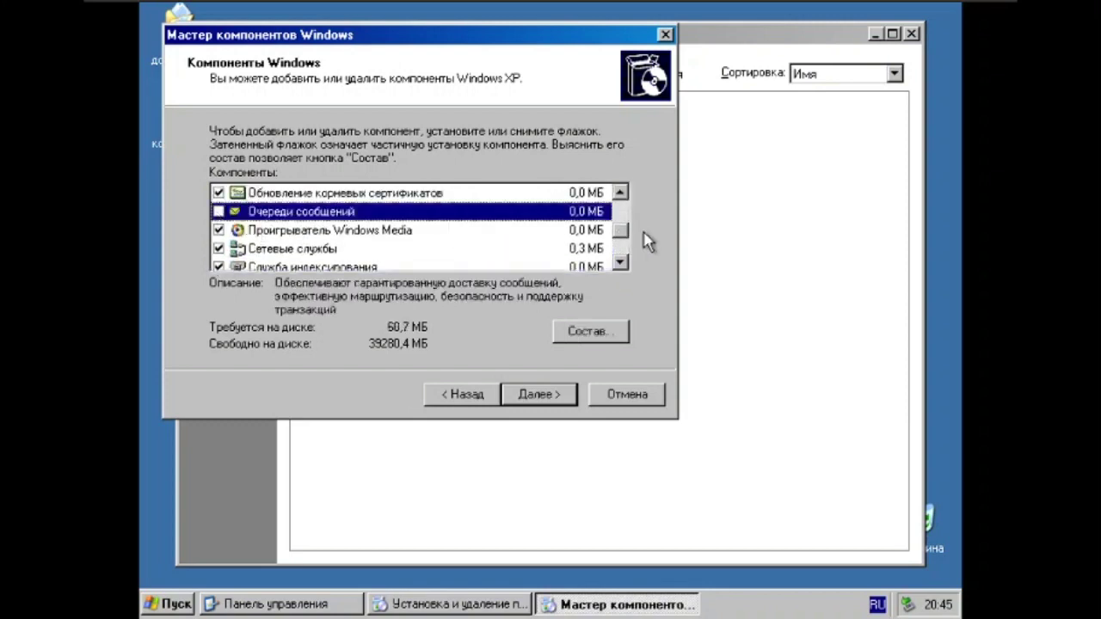
{"action": "scroll", "coordinate": [611, 262], "scroll_direction": "down", "scroll_amount": 2}
{"action": "left_click", "coordinate": [218, 249]}
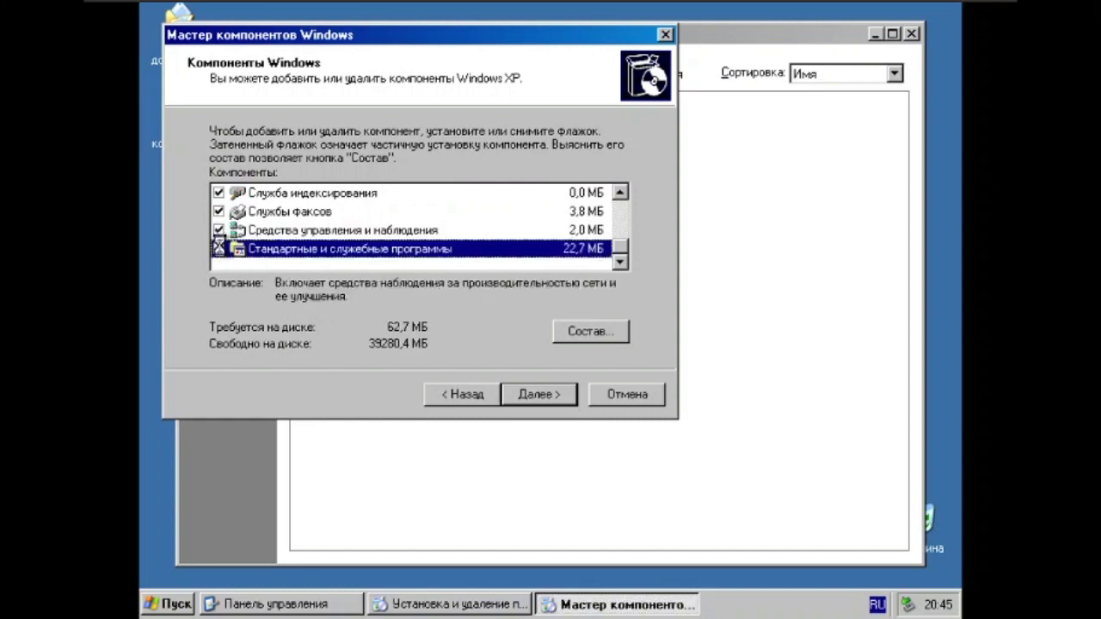
{"action": "left_click", "coordinate": [619, 232]}
{"action": "left_click_drag", "start_coordinate": [621, 237], "coordinate": [622, 205]}
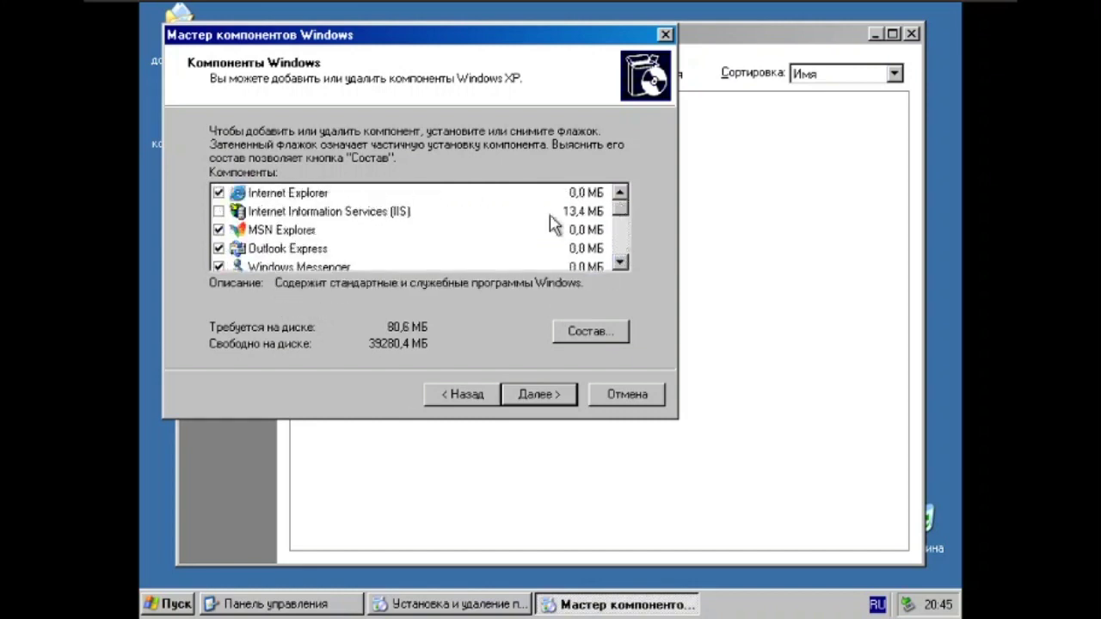
Step: Inspect the IIS subcomponents, leave IIS unticked, and start installing the selected components
{"action": "left_click", "coordinate": [456, 212]}
{"action": "left_click", "coordinate": [585, 331]}
{"action": "scroll", "coordinate": [578, 332], "scroll_direction": "down", "scroll_amount": 1}
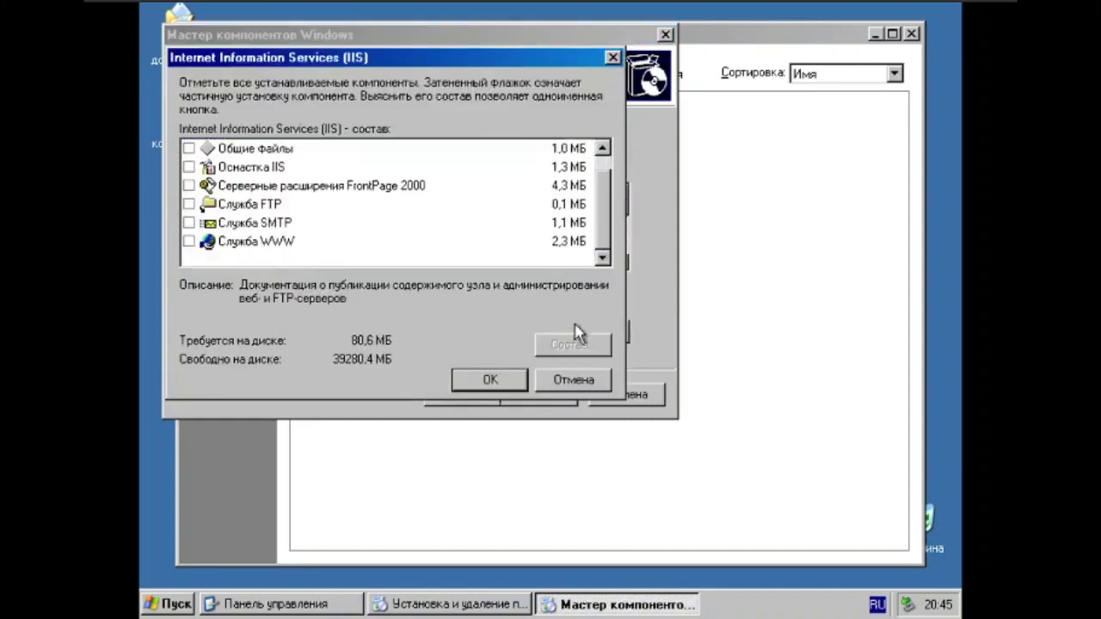
{"action": "left_click", "coordinate": [574, 378]}
{"action": "left_click", "coordinate": [218, 212]}
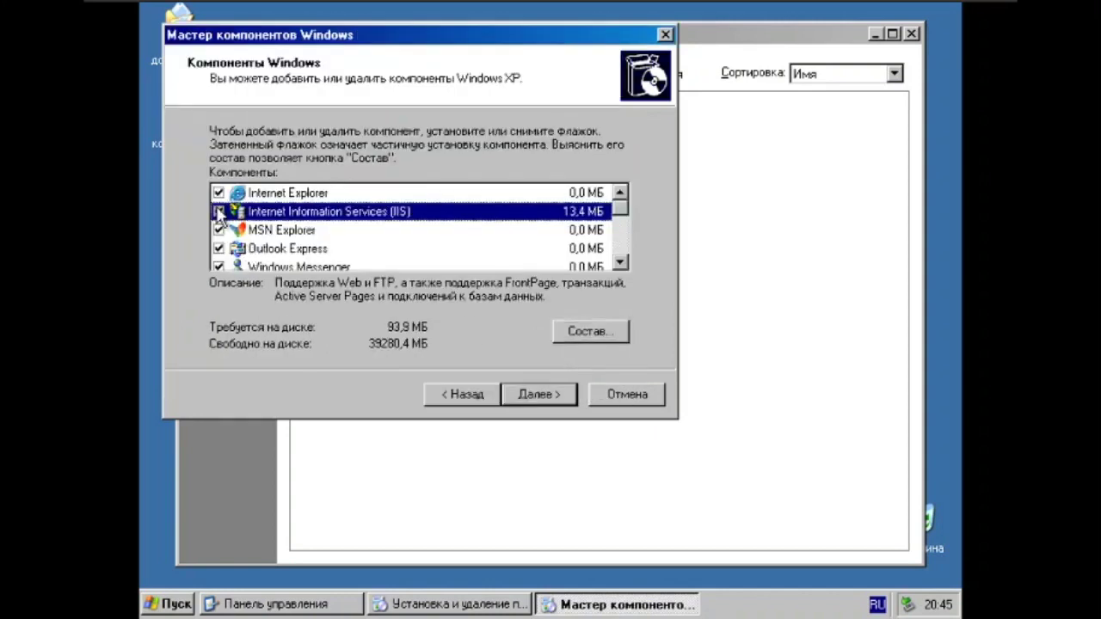
{"action": "left_click", "coordinate": [219, 212]}
{"action": "left_click", "coordinate": [218, 212]}
{"action": "left_click_drag", "start_coordinate": [621, 211], "coordinate": [628, 269]}
{"action": "left_click", "coordinate": [555, 394]}
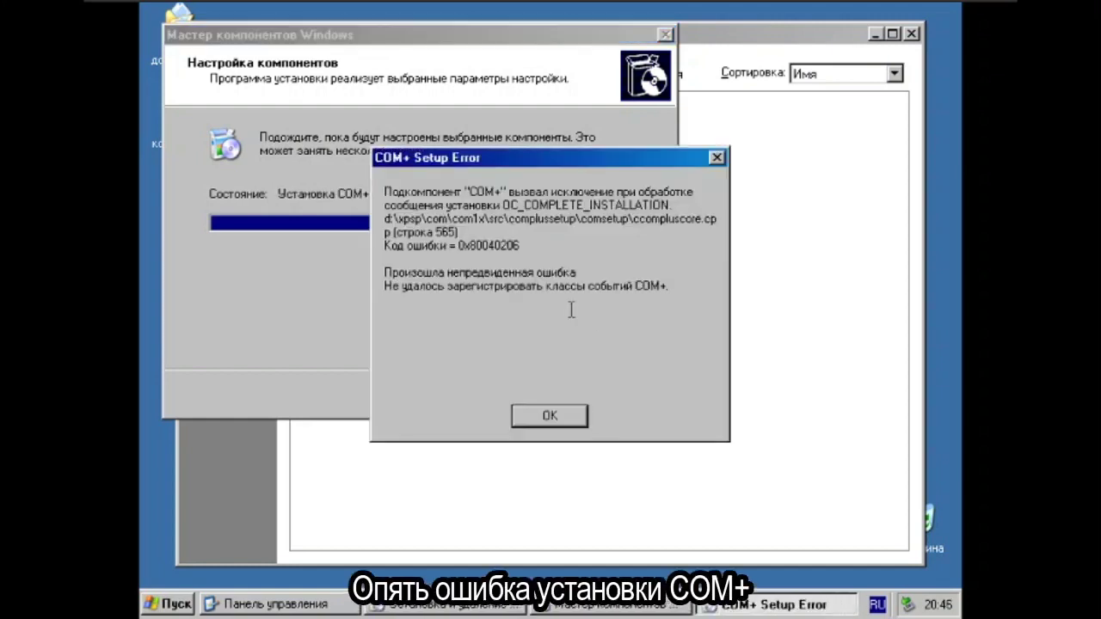
Step: Dismiss the COM+ error, close the cmd.exe window, and finish the components wizard
{"action": "left_click", "coordinate": [555, 415]}
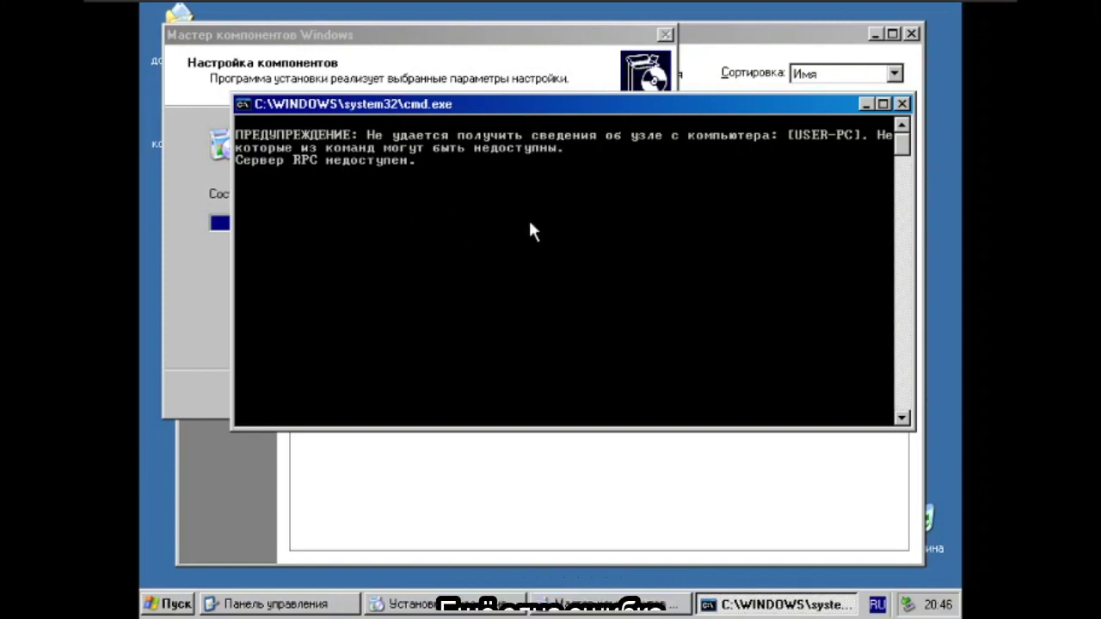
{"action": "left_click", "coordinate": [902, 103]}
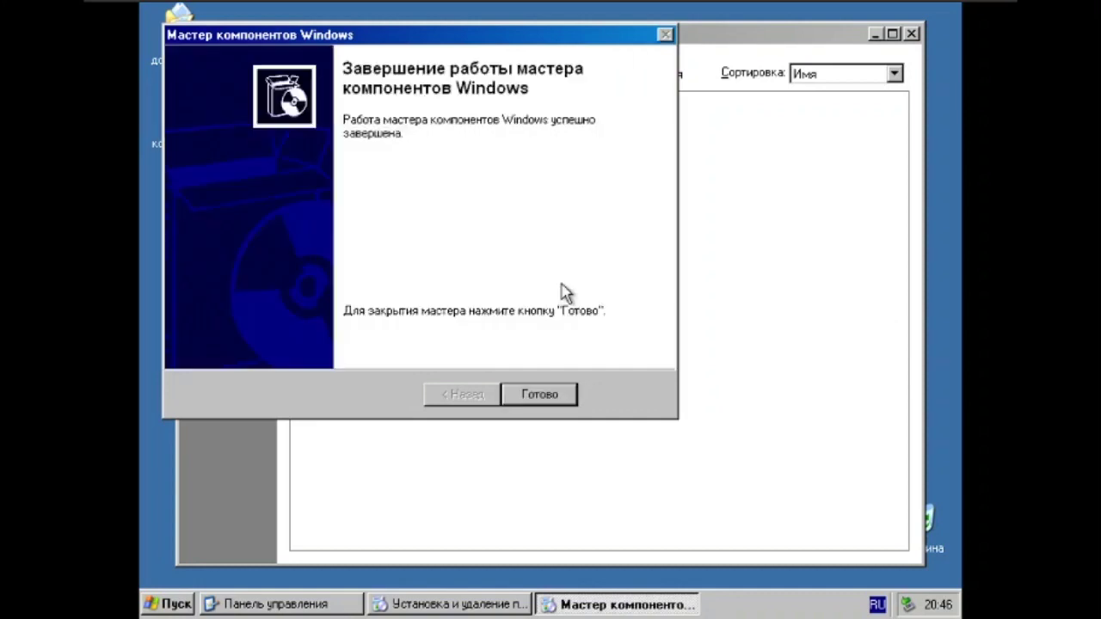
{"action": "left_click", "coordinate": [560, 396]}
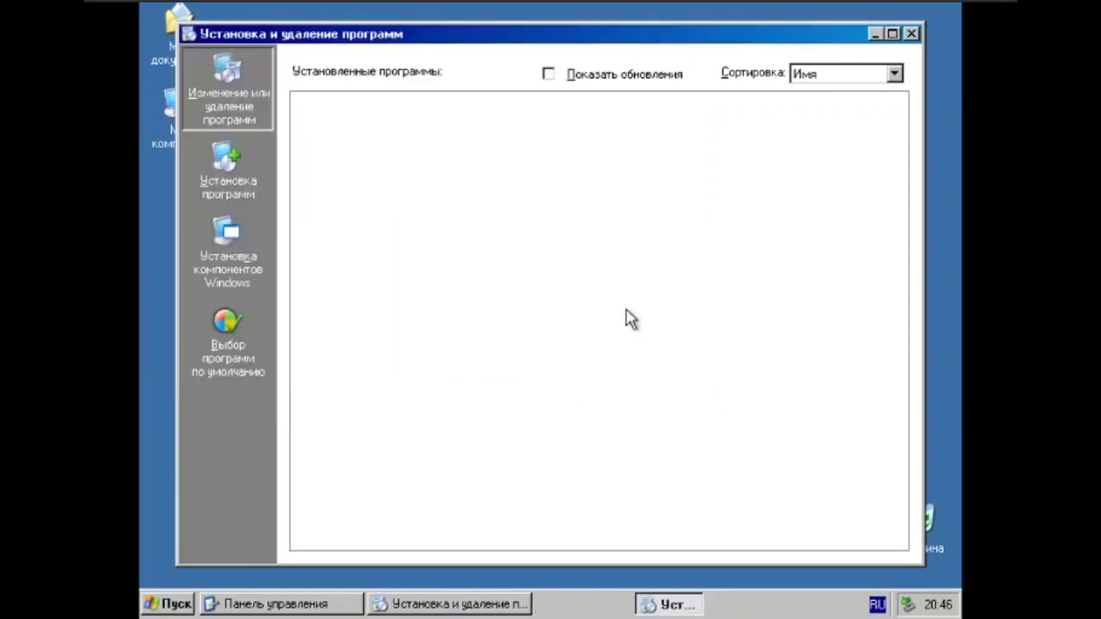
Step: Close Add or Remove Programs, minimize Control Panel, and sort Accessories and All Programs by name
{"action": "left_click", "coordinate": [911, 34]}
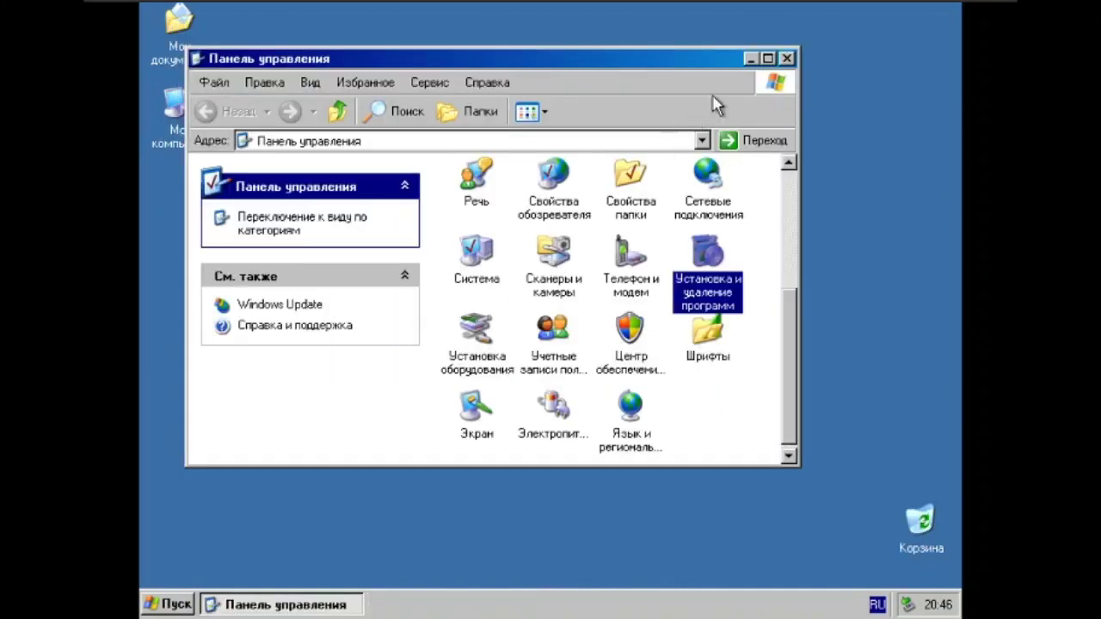
{"action": "left_click", "coordinate": [750, 58]}
{"action": "left_click", "coordinate": [168, 605]}
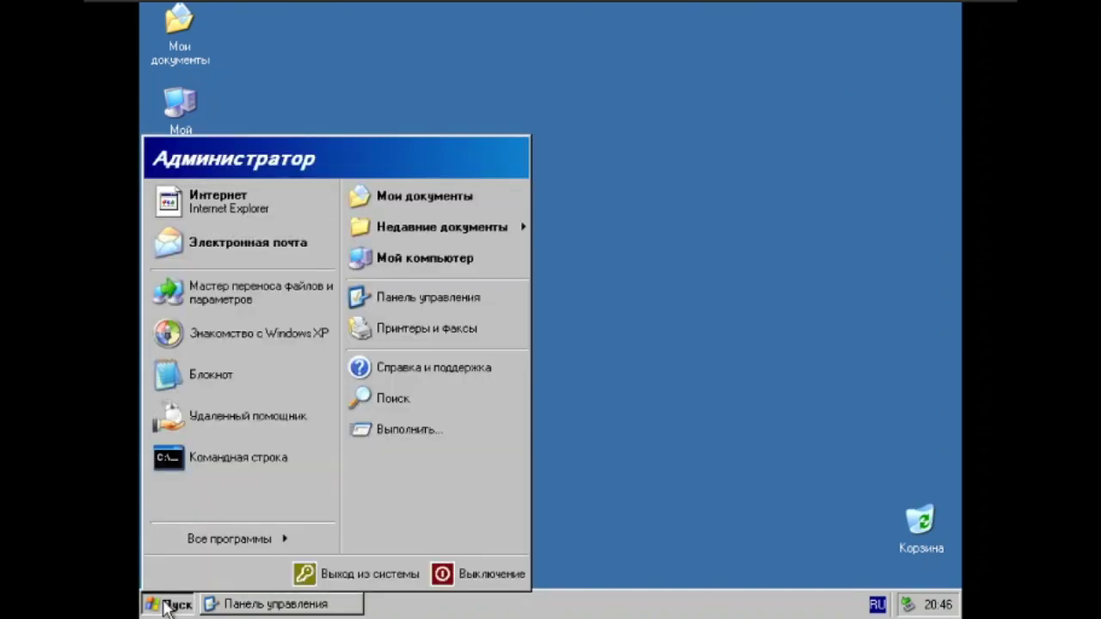
{"action": "mouse_move", "coordinate": [222, 551]}
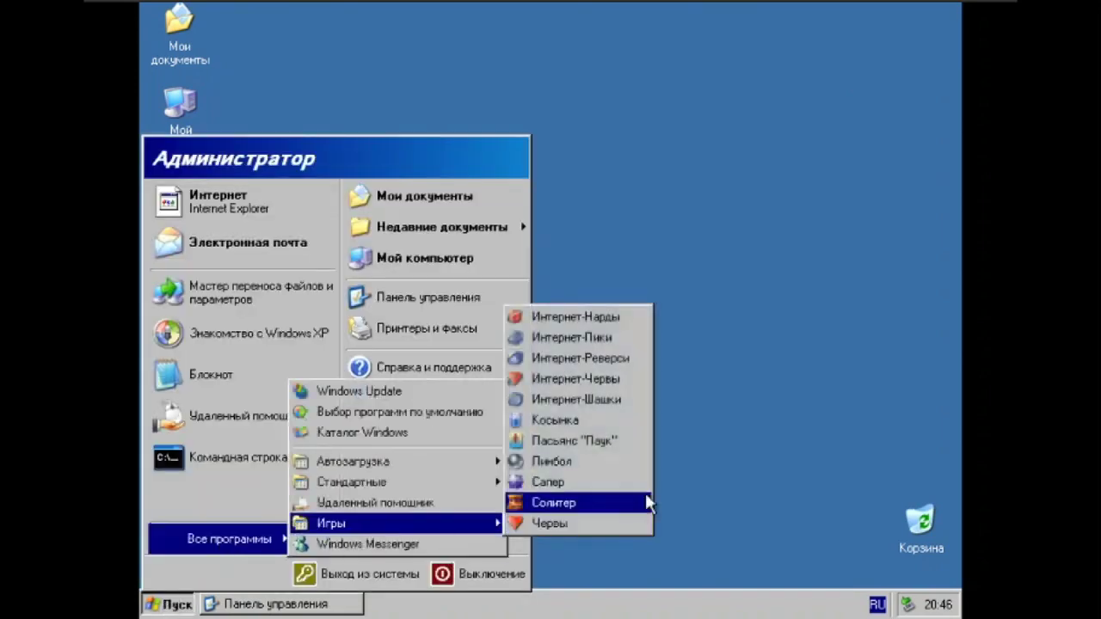
{"action": "mouse_move", "coordinate": [329, 486]}
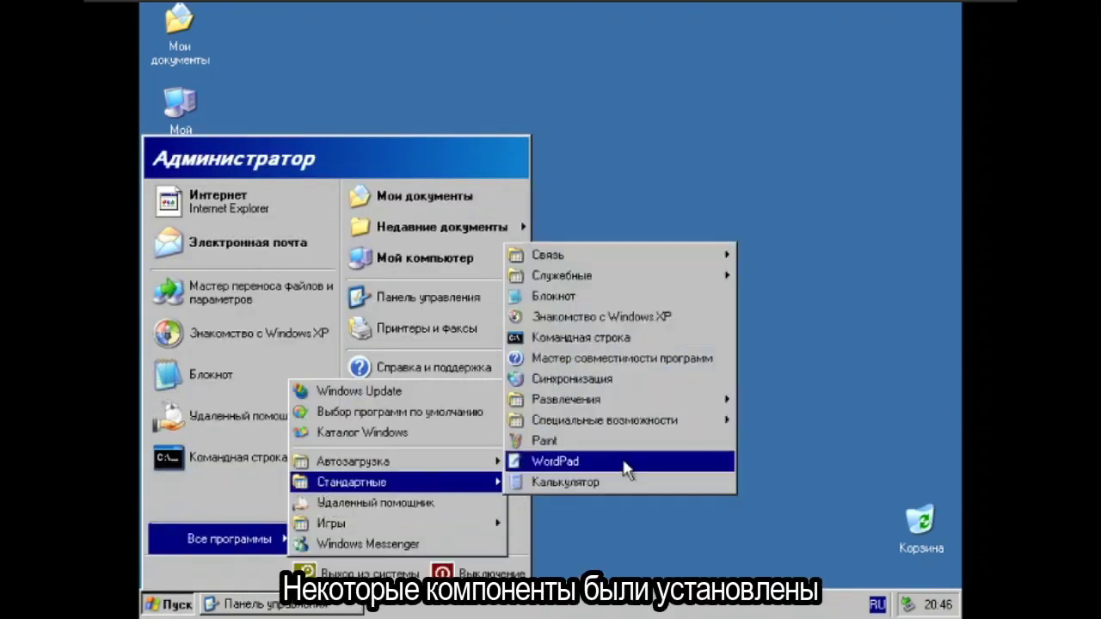
{"action": "right_click", "coordinate": [585, 337]}
{"action": "left_click", "coordinate": [740, 528]}
{"action": "right_click", "coordinate": [446, 526]}
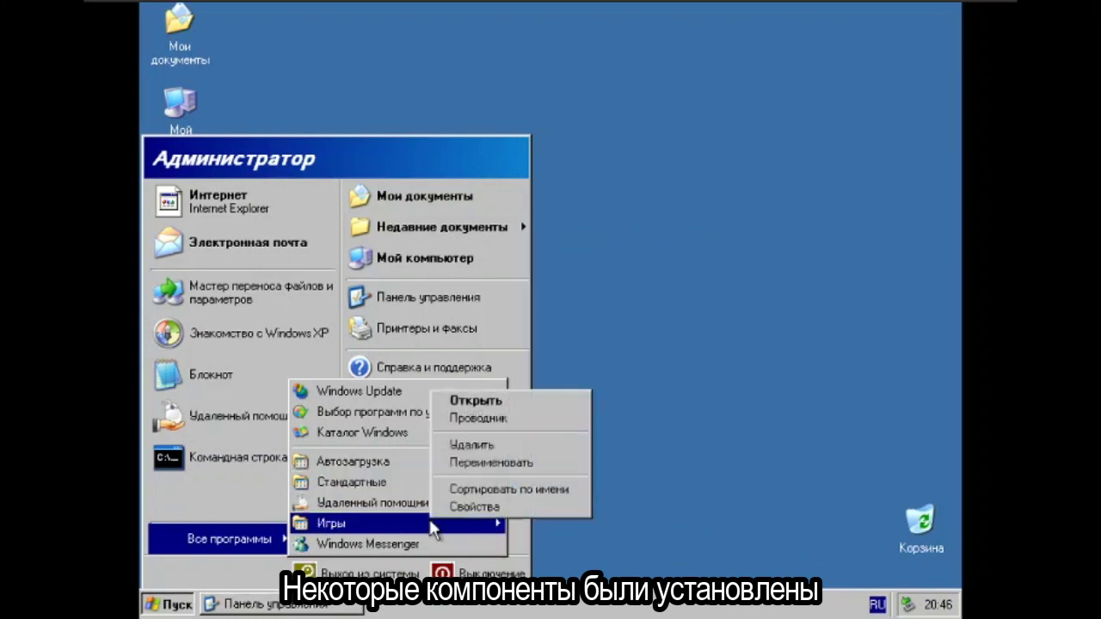
{"action": "left_click", "coordinate": [447, 487]}
Step: Sort the Communications, Accessibility and System Tools submenus by name
{"action": "mouse_move", "coordinate": [442, 489]}
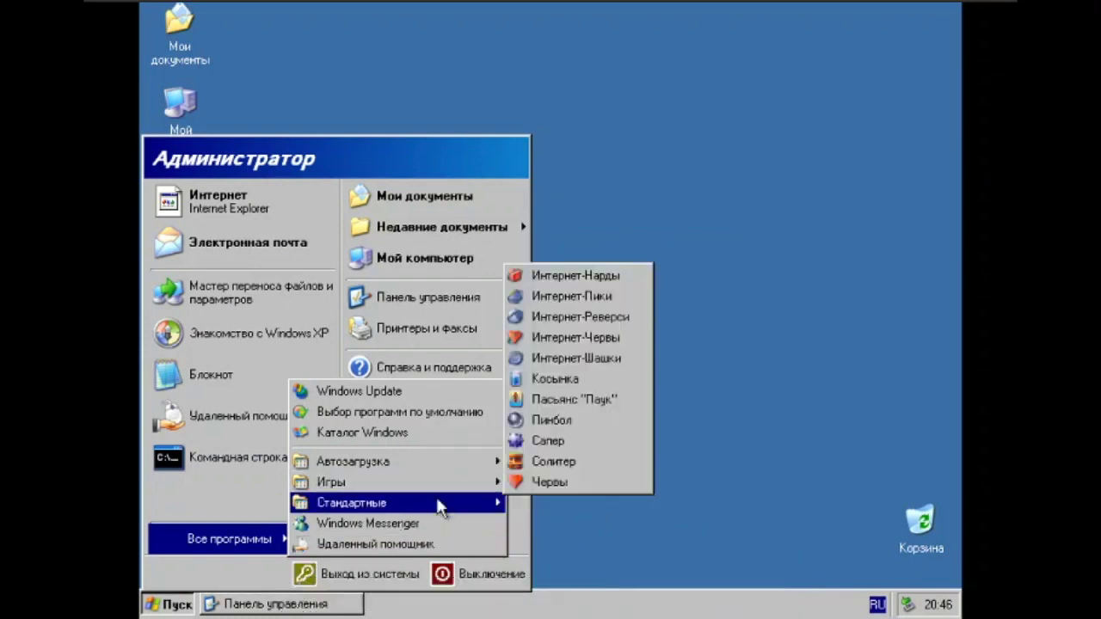
{"action": "mouse_move", "coordinate": [651, 303]}
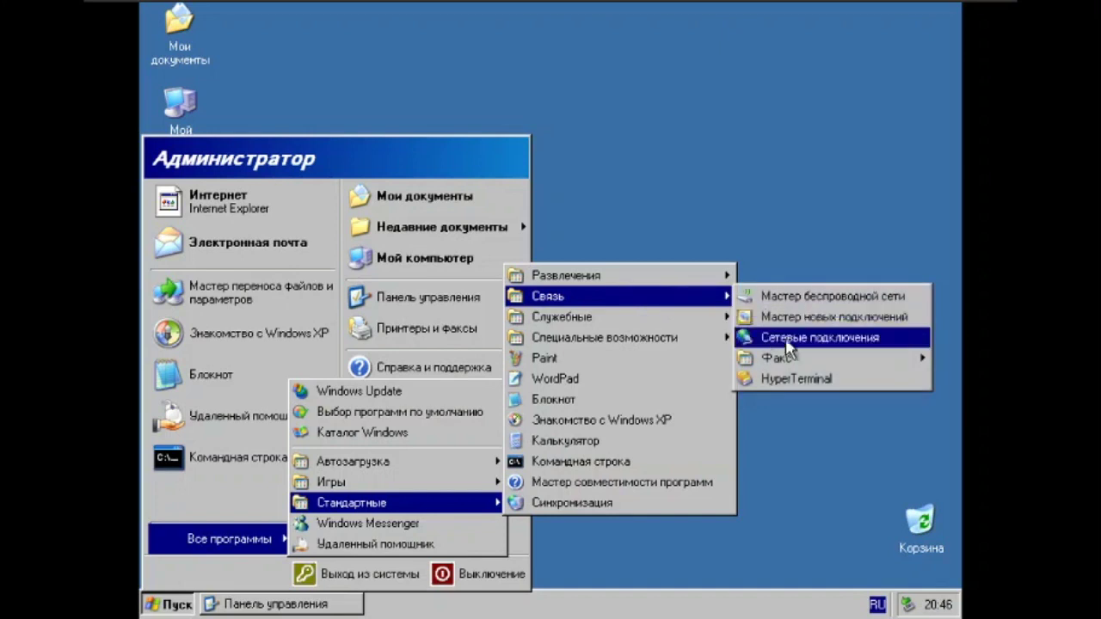
{"action": "right_click", "coordinate": [729, 340]}
{"action": "left_click", "coordinate": [770, 548]}
{"action": "mouse_move", "coordinate": [641, 337]}
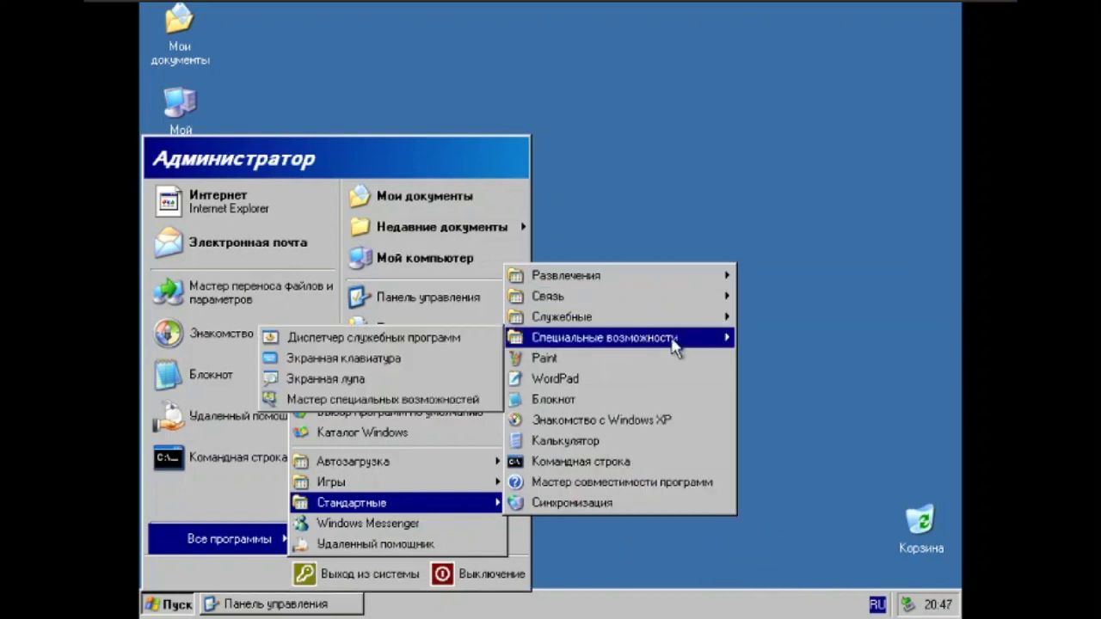
{"action": "right_click", "coordinate": [401, 376]}
{"action": "left_click", "coordinate": [477, 578]}
{"action": "mouse_move", "coordinate": [564, 317]}
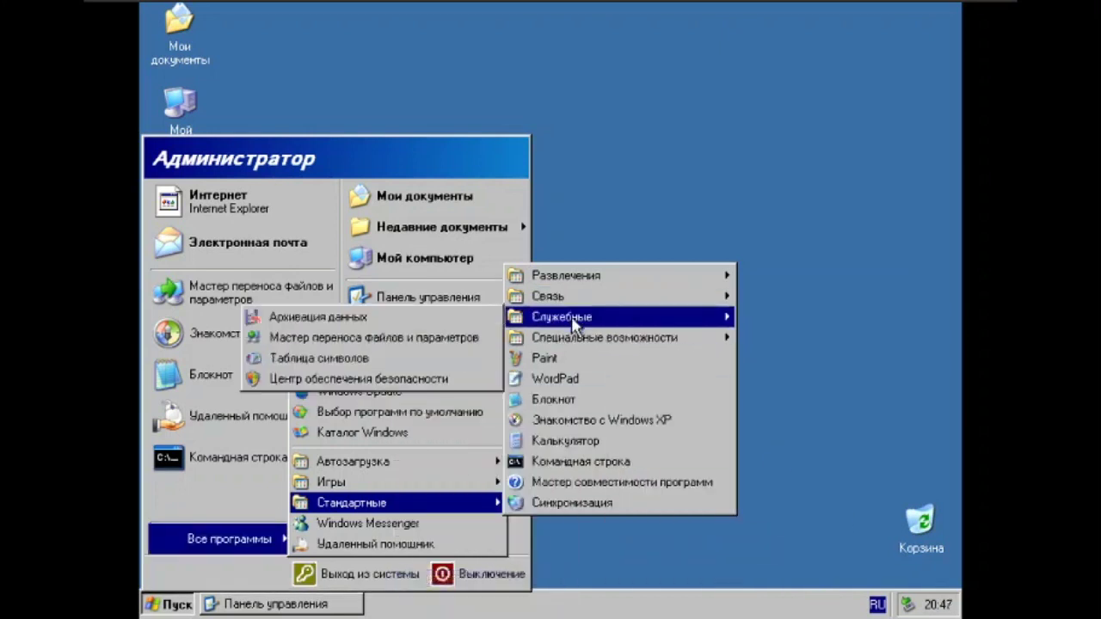
{"action": "right_click", "coordinate": [433, 338]}
{"action": "left_click", "coordinate": [508, 540]}
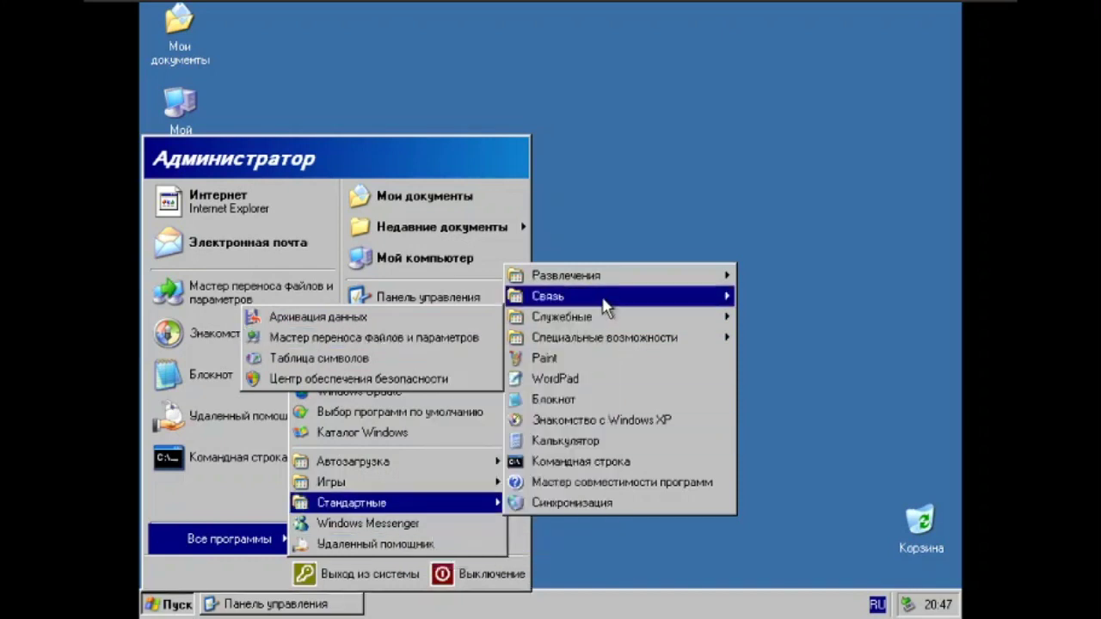
Step: Launch and close Sound Recorder, then bring up All Programs again
{"action": "mouse_move", "coordinate": [616, 284]}
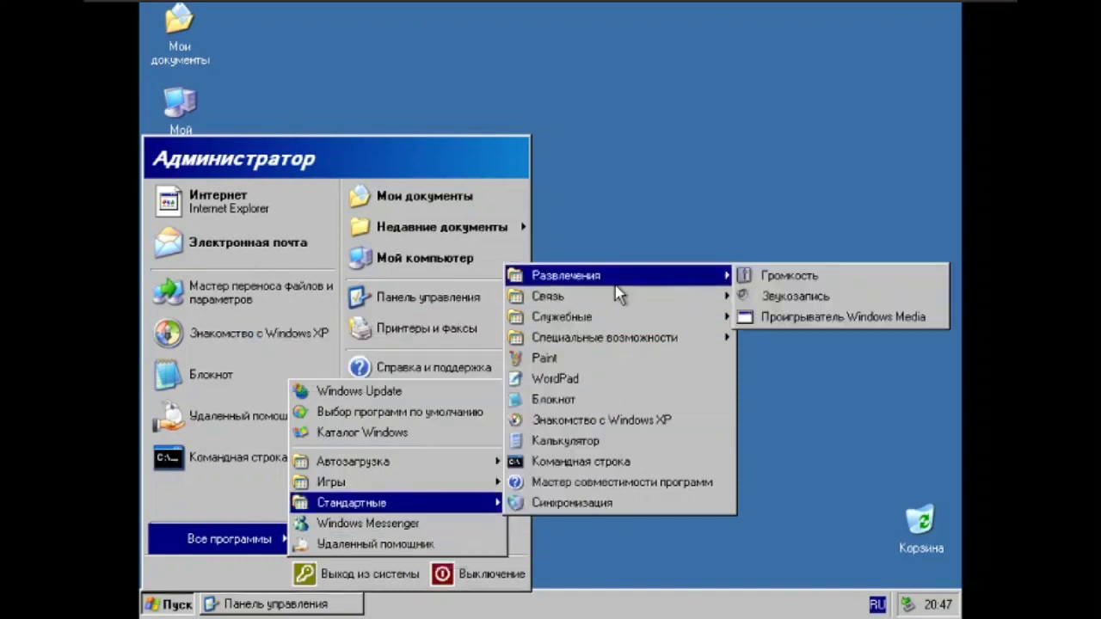
{"action": "left_click", "coordinate": [796, 296]}
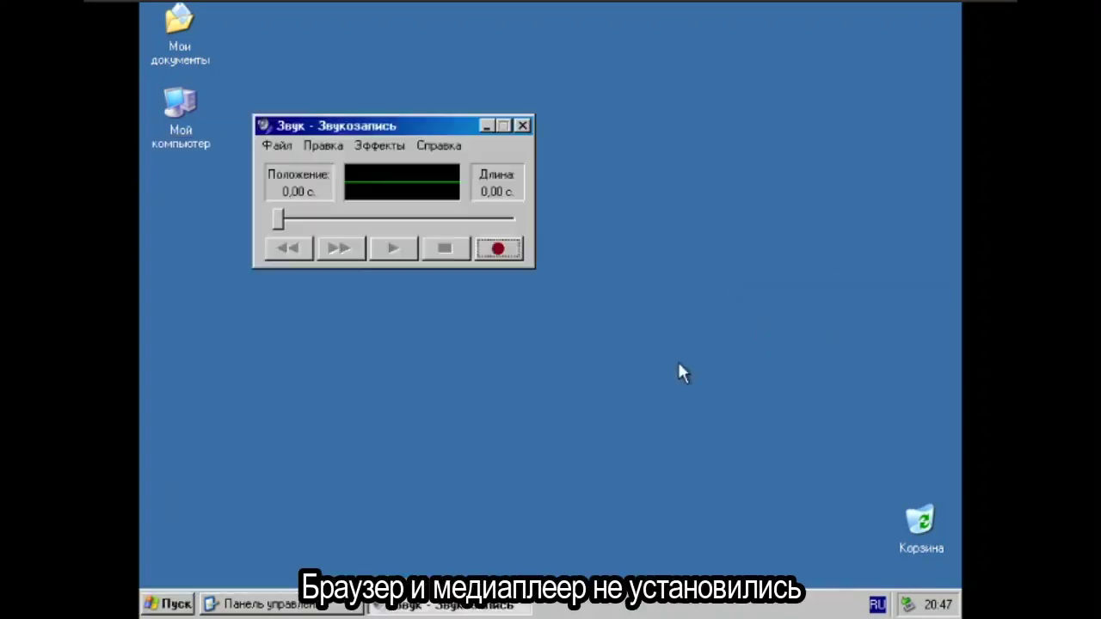
{"action": "left_click", "coordinate": [522, 127]}
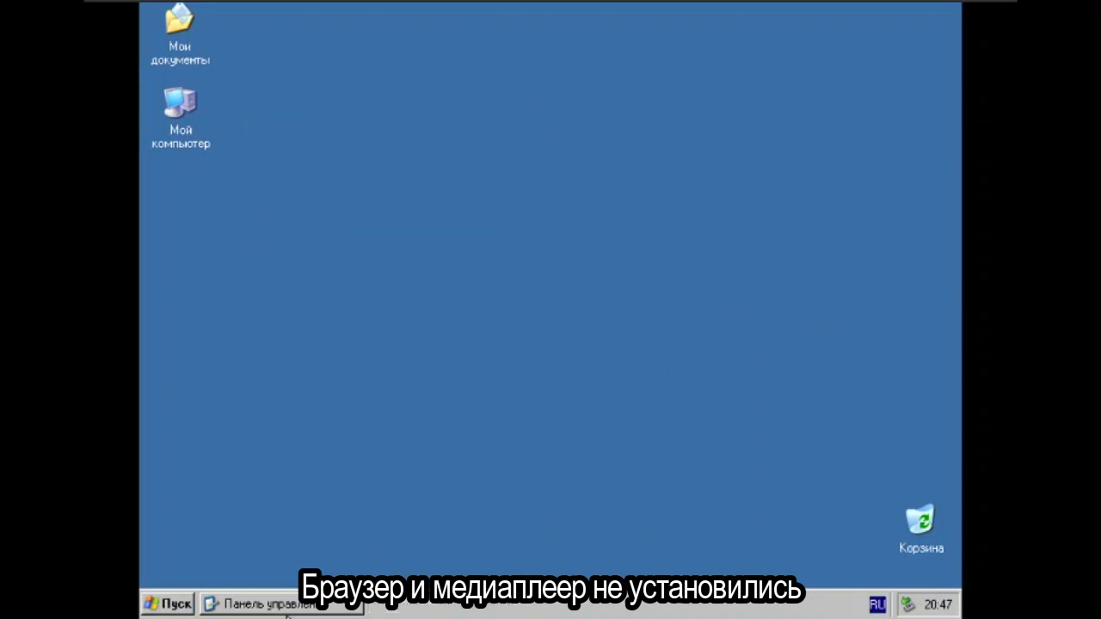
{"action": "left_click", "coordinate": [168, 605]}
{"action": "left_click", "coordinate": [241, 551]}
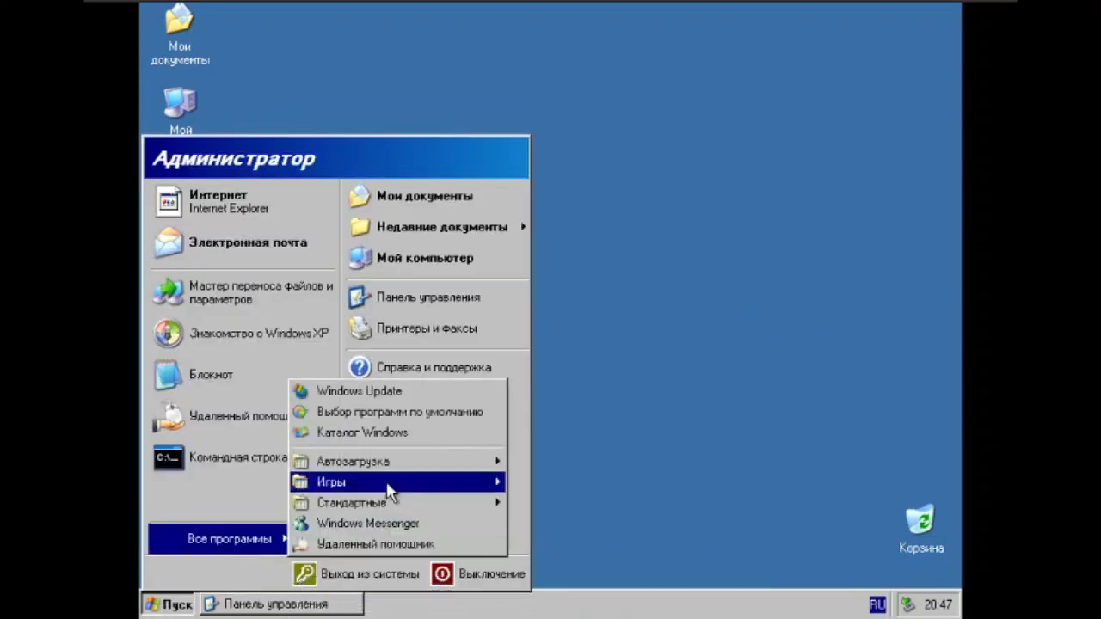
Step: Play a few moves of Косынка solitaire, view its About box, and exit the game
{"action": "mouse_move", "coordinate": [388, 491]}
{"action": "left_click", "coordinate": [597, 380]}
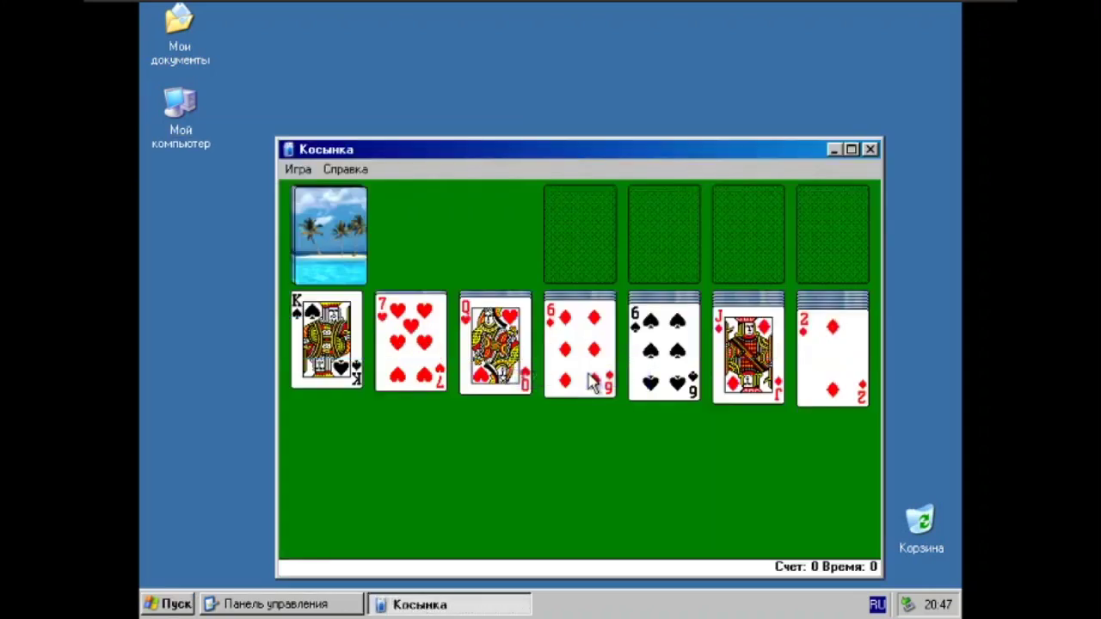
{"action": "left_click_drag", "start_coordinate": [404, 336], "coordinate": [585, 241]}
{"action": "left_click_drag", "start_coordinate": [589, 339], "coordinate": [422, 340]}
{"action": "left_click", "coordinate": [342, 266]}
{"action": "left_click", "coordinate": [337, 266]}
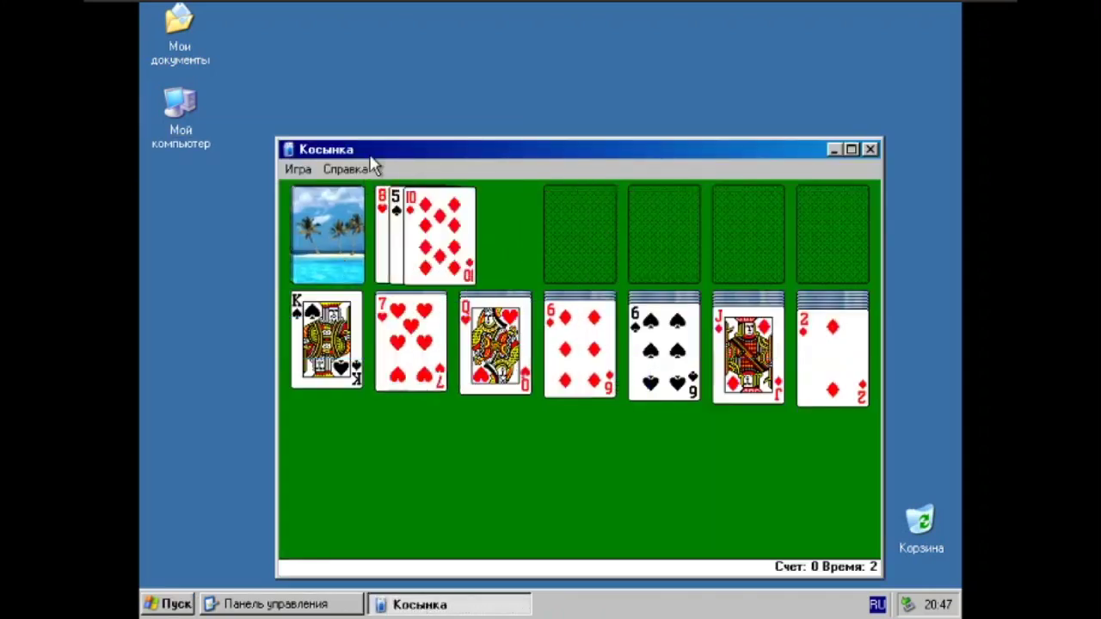
{"action": "left_click", "coordinate": [345, 170]}
{"action": "left_click", "coordinate": [370, 249]}
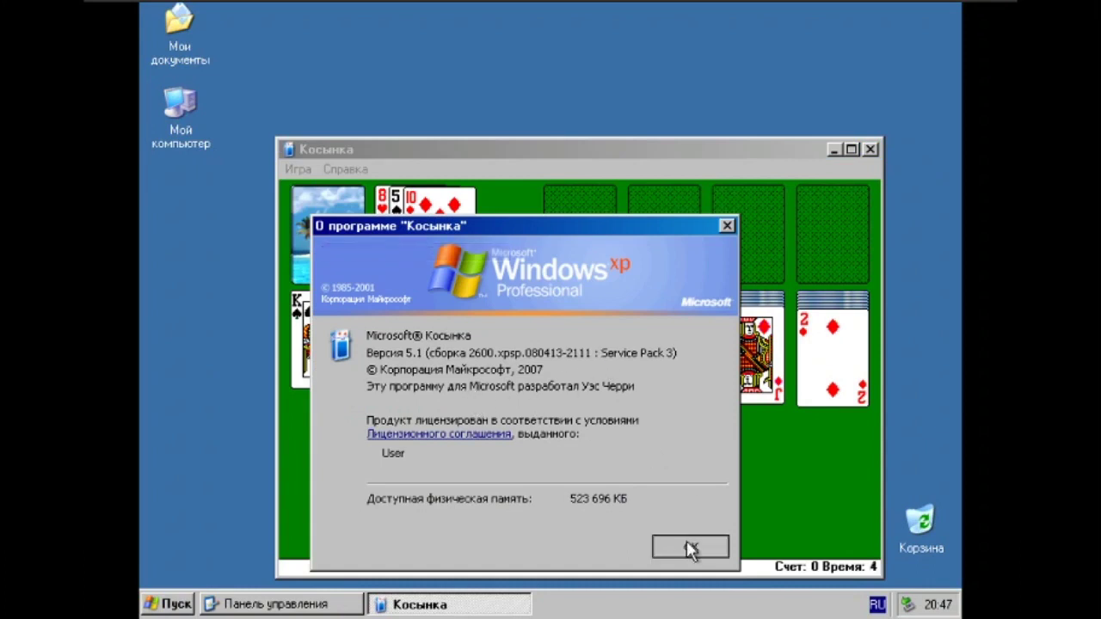
{"action": "left_click", "coordinate": [689, 545]}
{"action": "left_click", "coordinate": [327, 169]}
{"action": "mouse_move", "coordinate": [299, 169]}
{"action": "left_click", "coordinate": [316, 278]}
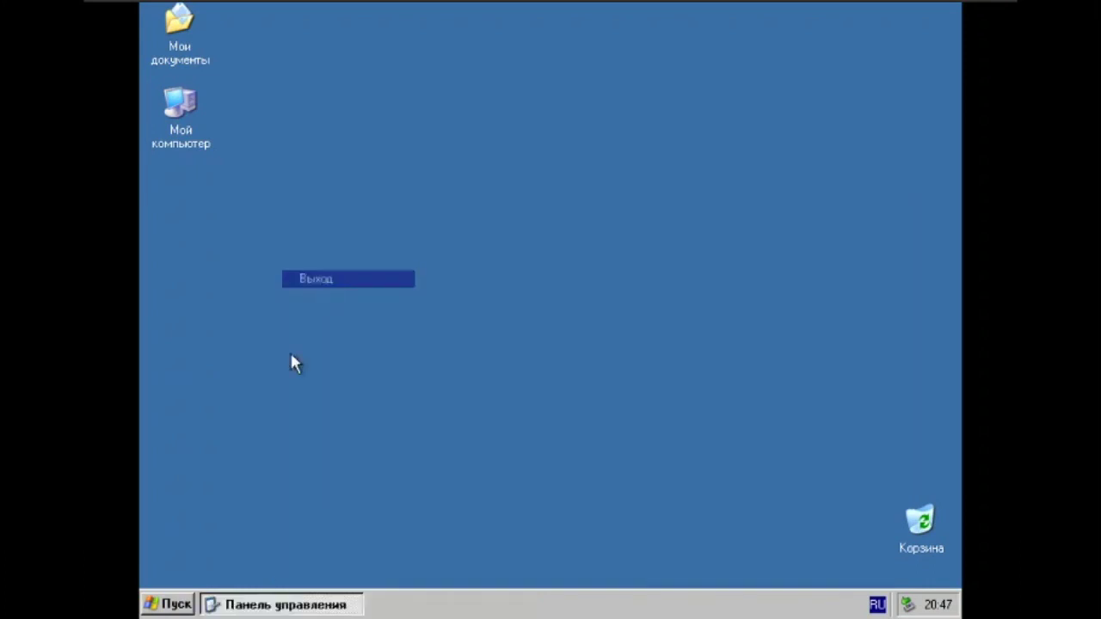
Step: Start the Files and Settings Transfer Wizard, step past two pages, then cancel it
{"action": "left_click", "coordinate": [181, 604]}
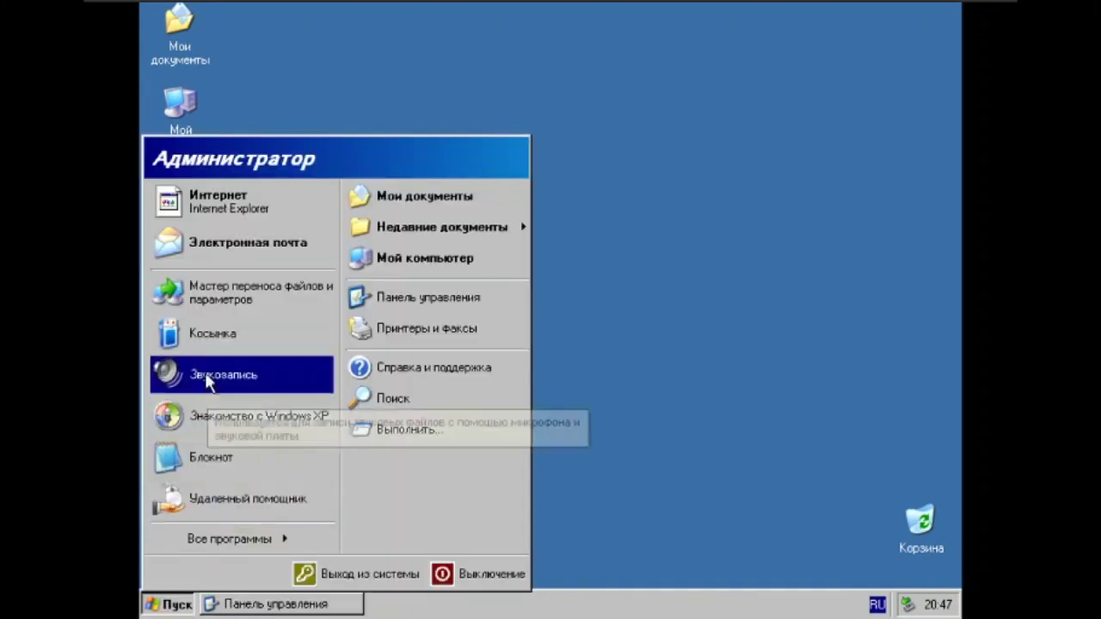
{"action": "left_click", "coordinate": [204, 294]}
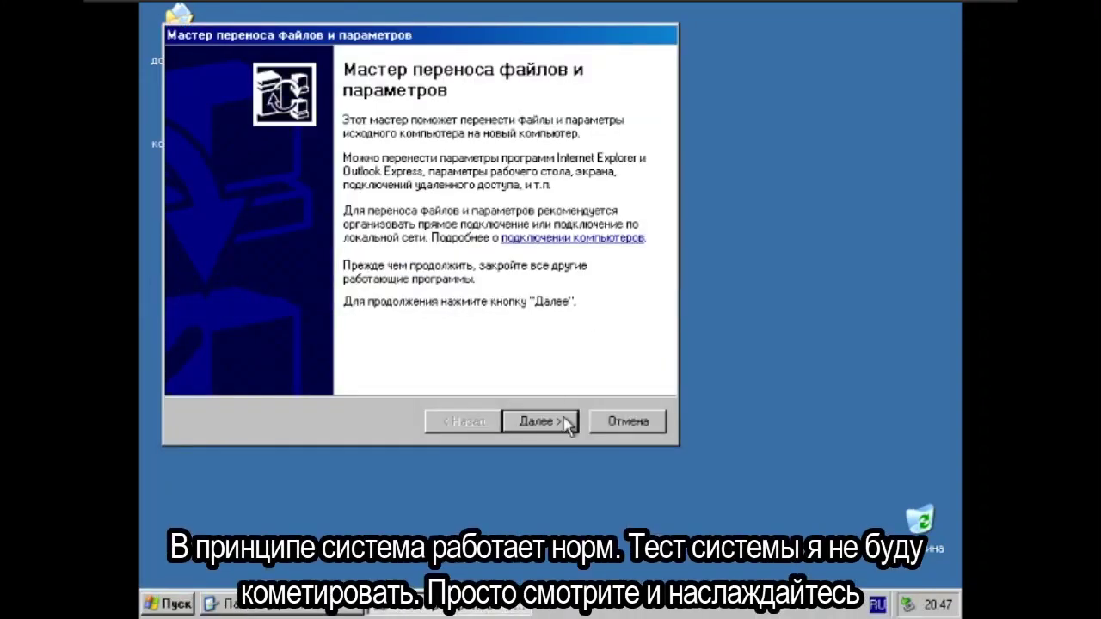
{"action": "left_click", "coordinate": [560, 420]}
{"action": "left_click", "coordinate": [535, 421]}
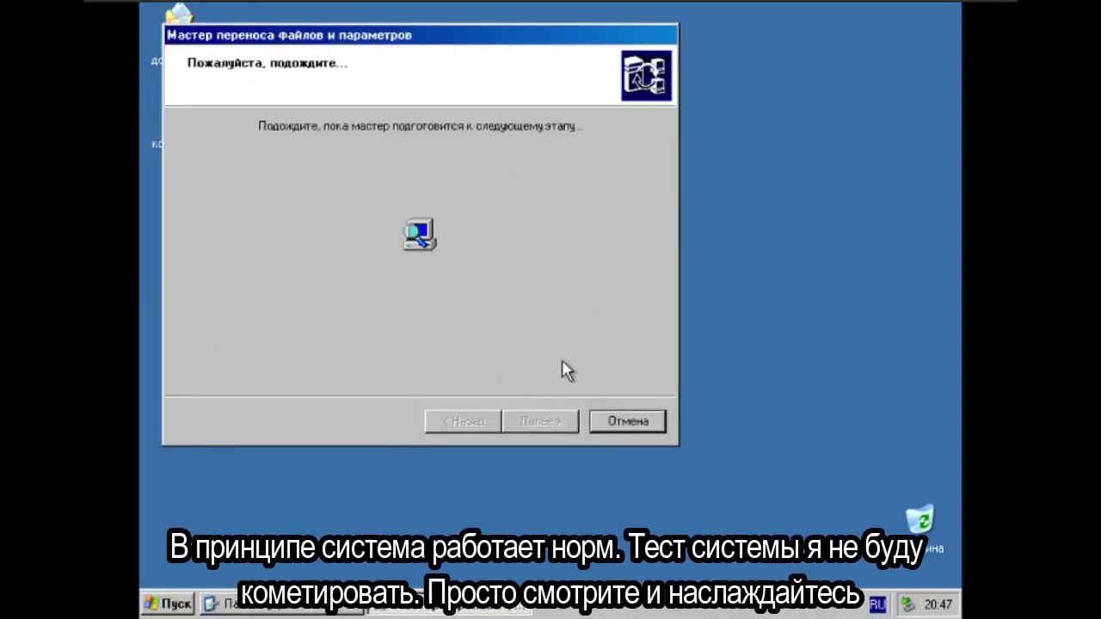
{"action": "left_click", "coordinate": [627, 421]}
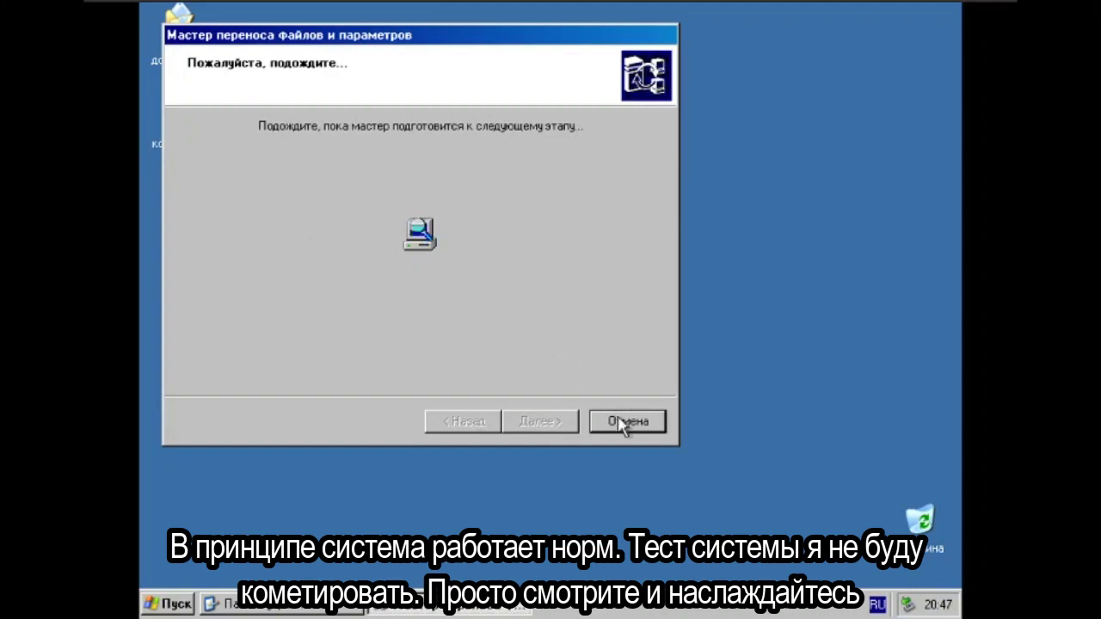
{"action": "left_click", "coordinate": [516, 362]}
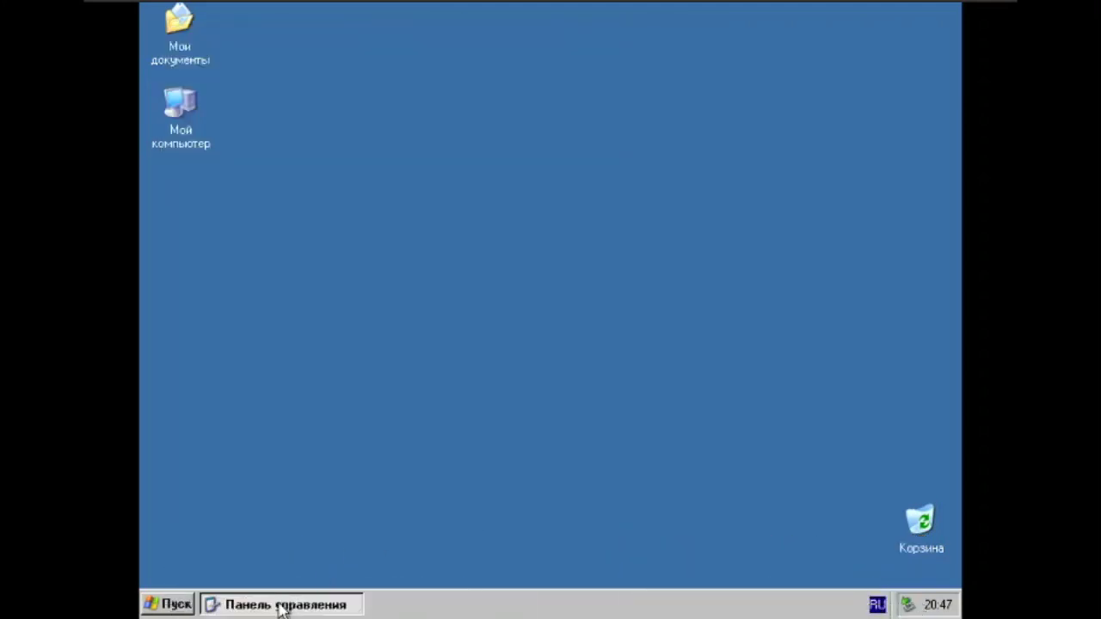
Step: Restore Control Panel and open the Scanners and Cameras folder
{"action": "left_click", "coordinate": [284, 605]}
{"action": "left_click", "coordinate": [513, 276]}
{"action": "left_click", "coordinate": [497, 277]}
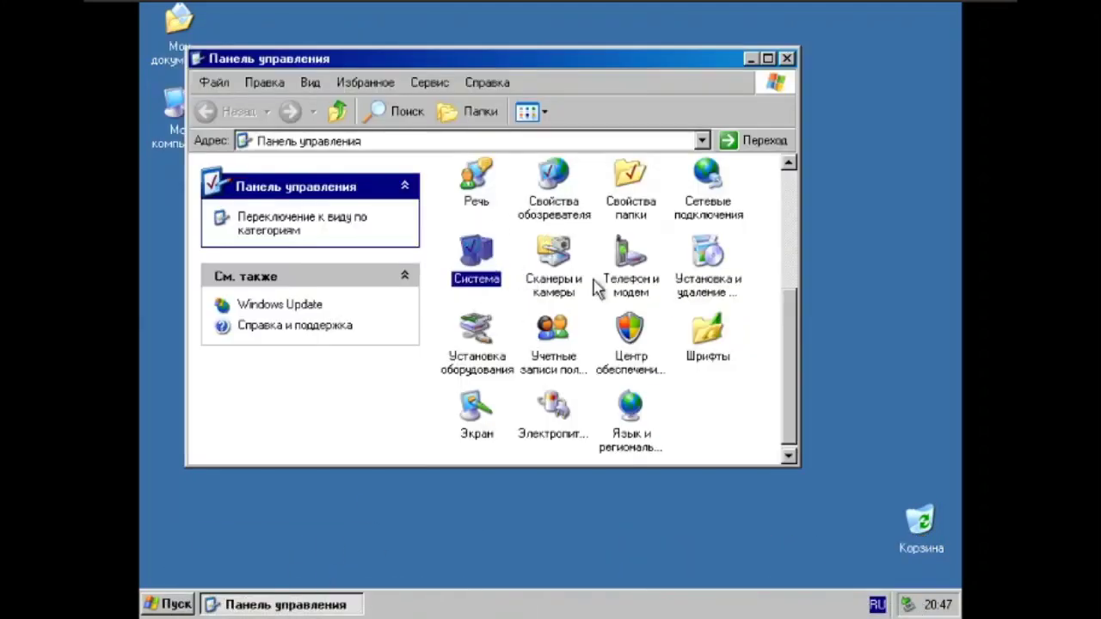
{"action": "scroll", "coordinate": [791, 275], "scroll_direction": "up", "scroll_amount": 3}
{"action": "scroll", "coordinate": [602, 275], "scroll_direction": "down", "scroll_amount": 3}
{"action": "double_click", "coordinate": [535, 263]}
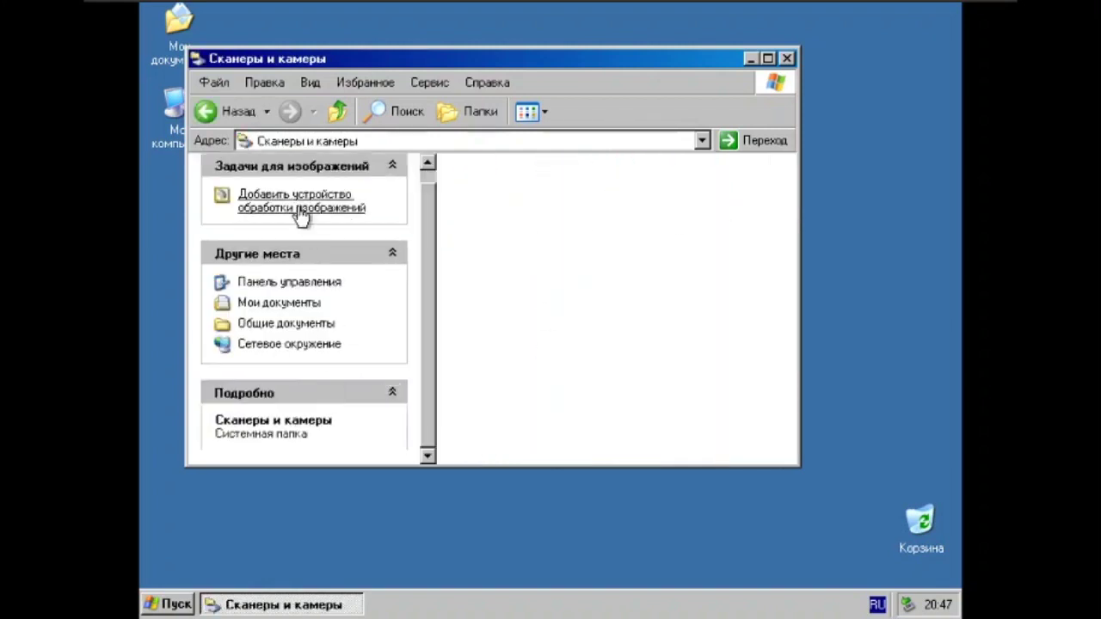
Step: Browse FUJIFILM, UMAX and Olympus models in the imaging device wizard, cancel it, and close the folder
{"action": "left_click", "coordinate": [297, 214]}
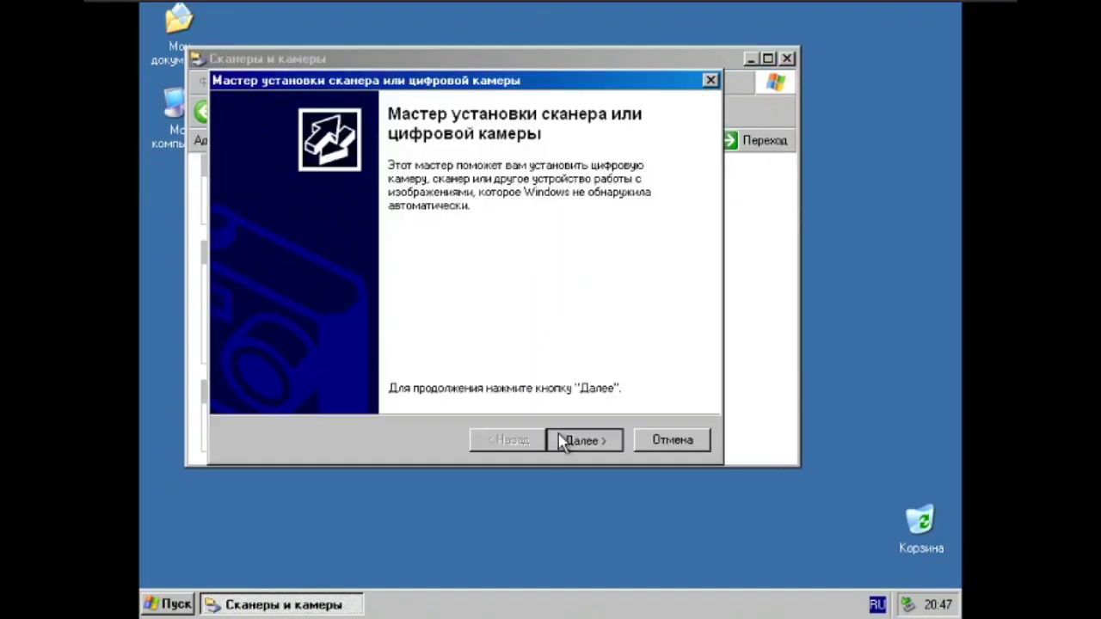
{"action": "left_click", "coordinate": [564, 441]}
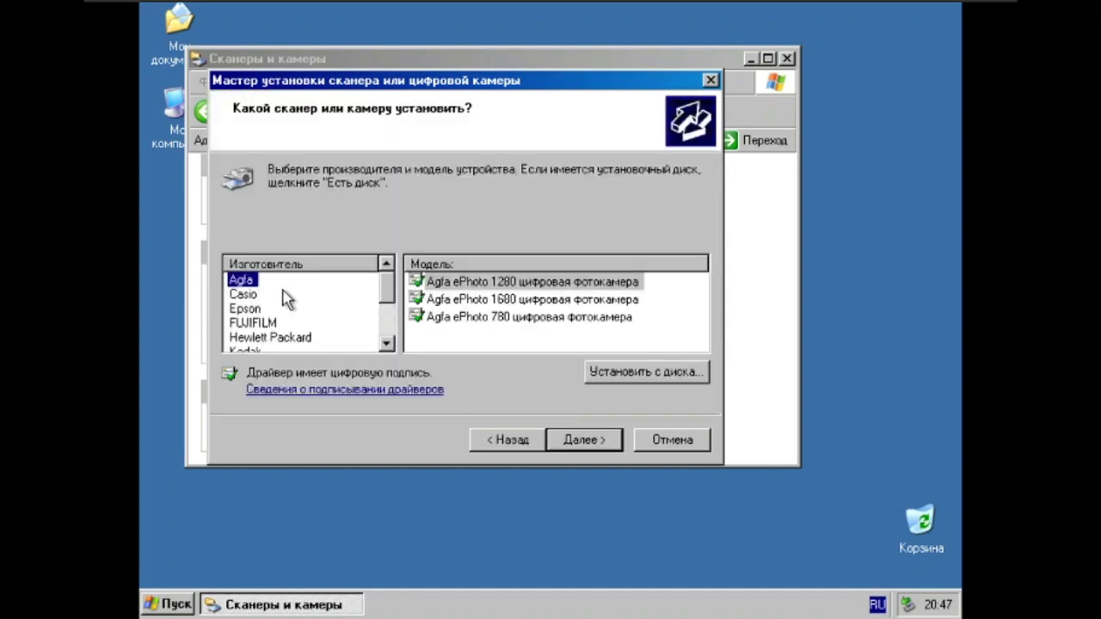
{"action": "left_click", "coordinate": [284, 295]}
{"action": "left_click", "coordinate": [286, 308]}
{"action": "left_click", "coordinate": [287, 322]}
{"action": "scroll", "coordinate": [290, 334], "scroll_direction": "down", "scroll_amount": 2}
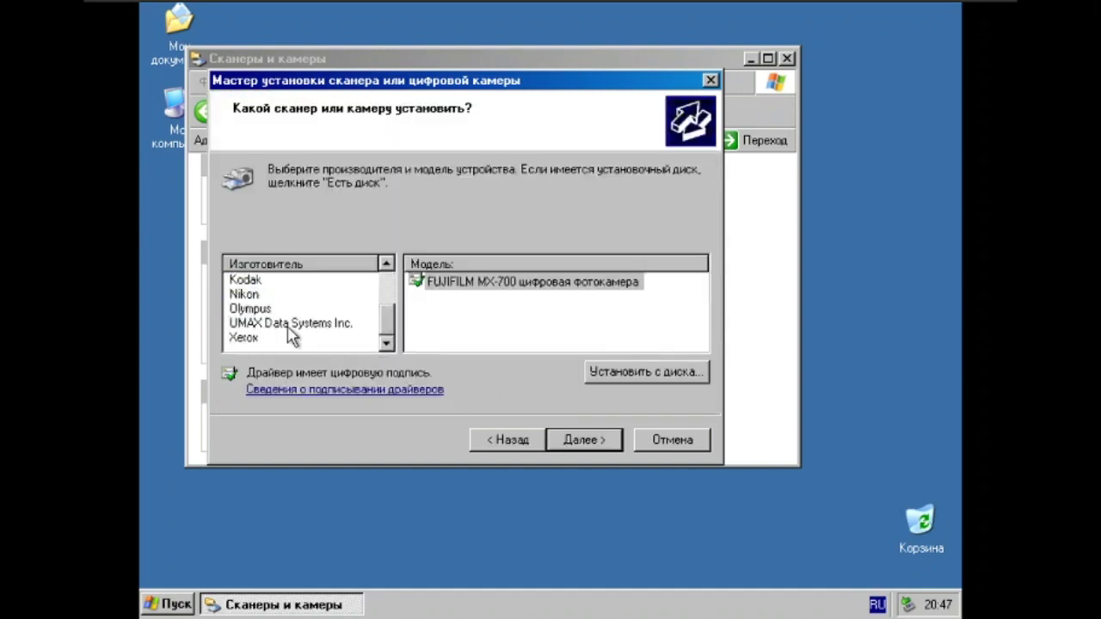
{"action": "left_click", "coordinate": [288, 323]}
{"action": "left_click", "coordinate": [288, 308]}
{"action": "left_click", "coordinate": [647, 440]}
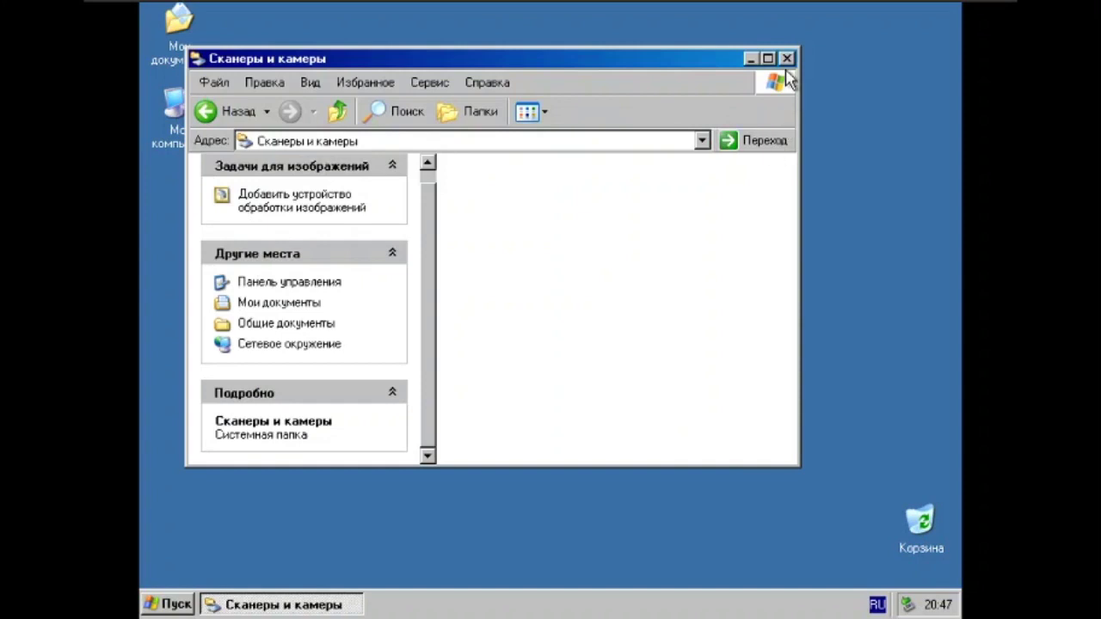
{"action": "left_click", "coordinate": [787, 58]}
{"action": "right_click", "coordinate": [477, 168]}
Step: Preview several wallpapers, then apply the Кофейня coffee-cup background and close Display Properties
{"action": "left_click", "coordinate": [536, 299]}
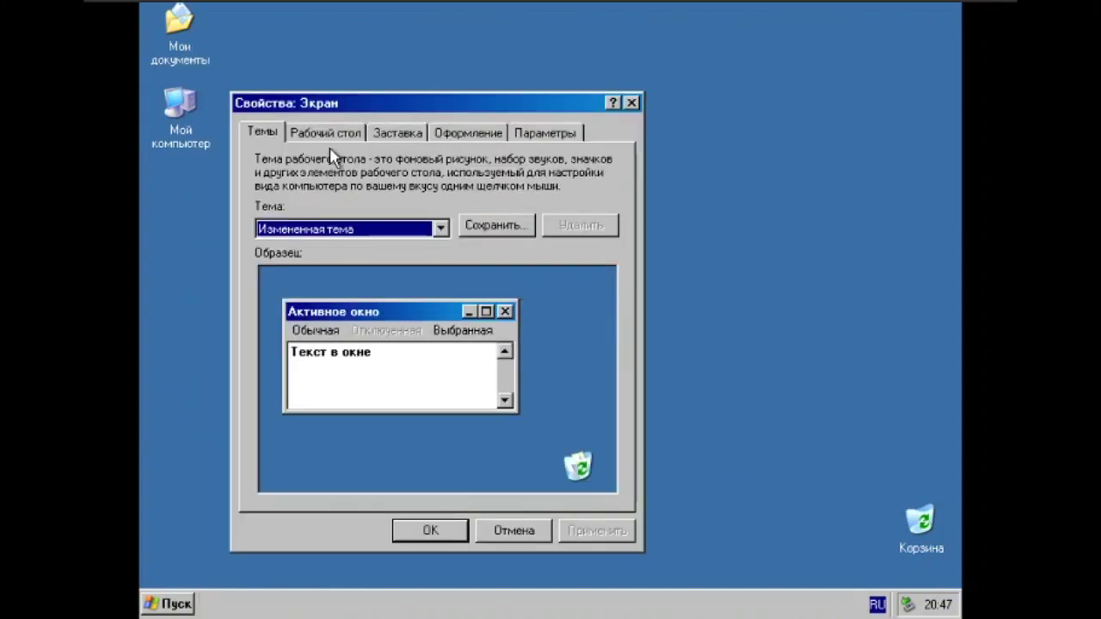
{"action": "left_click", "coordinate": [330, 136]}
{"action": "mouse_move", "coordinate": [522, 392]}
{"action": "left_mouse_down"}
{"action": "mouse_move", "coordinate": [527, 445]}
{"action": "mouse_move", "coordinate": [524, 398]}
{"action": "left_mouse_up"}
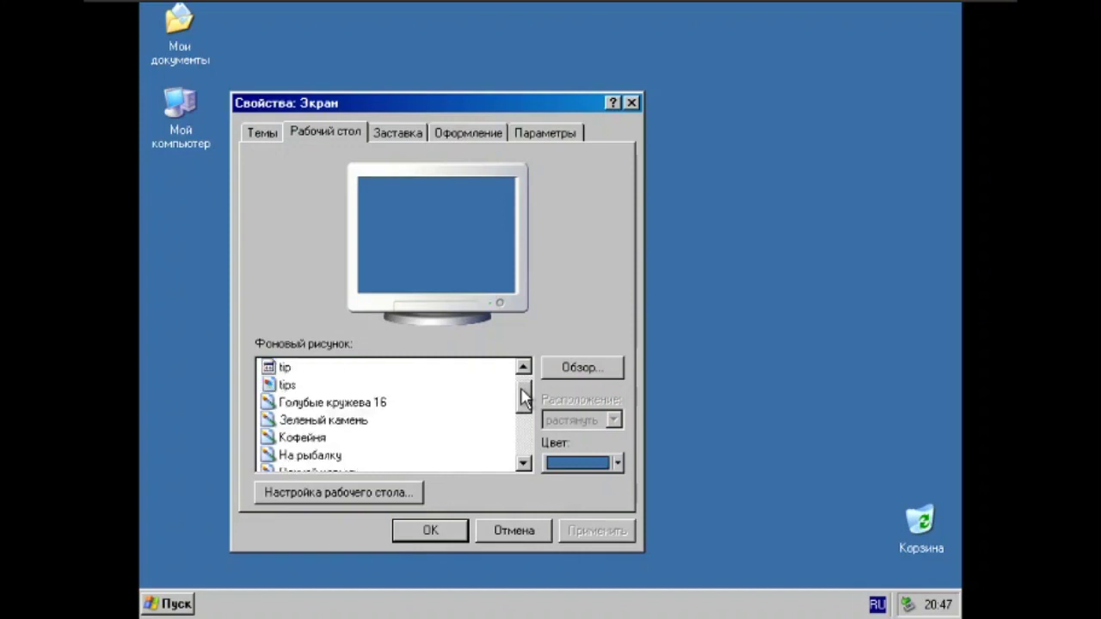
{"action": "left_click", "coordinate": [377, 409]}
{"action": "left_click", "coordinate": [369, 422]}
{"action": "left_click", "coordinate": [318, 435]}
{"action": "left_click", "coordinate": [320, 420]}
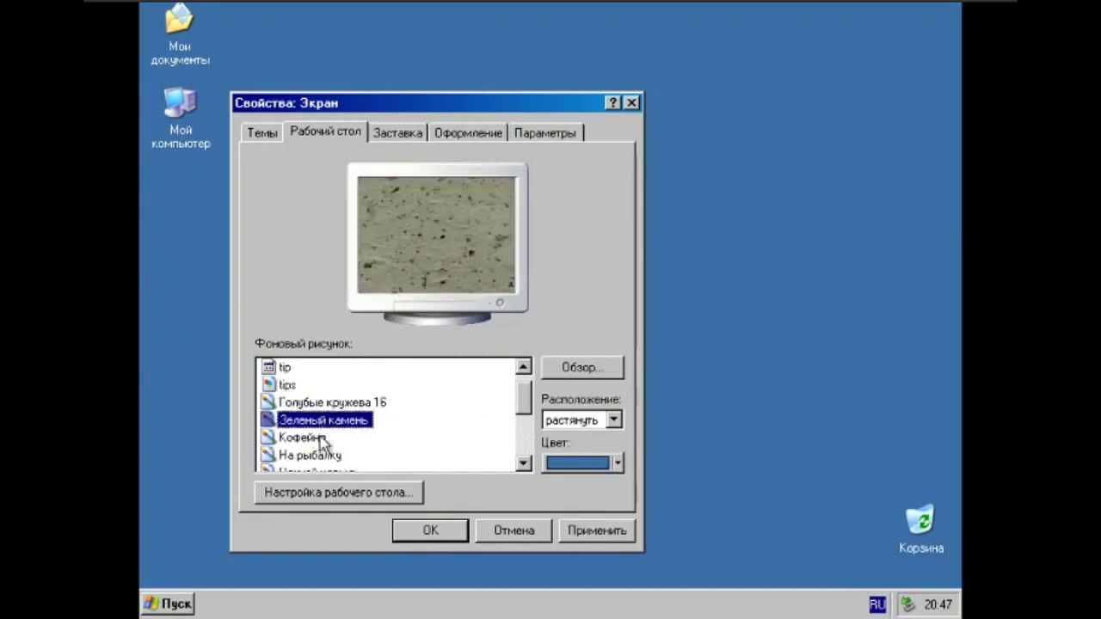
{"action": "left_click", "coordinate": [319, 438]}
{"action": "left_click", "coordinate": [585, 531]}
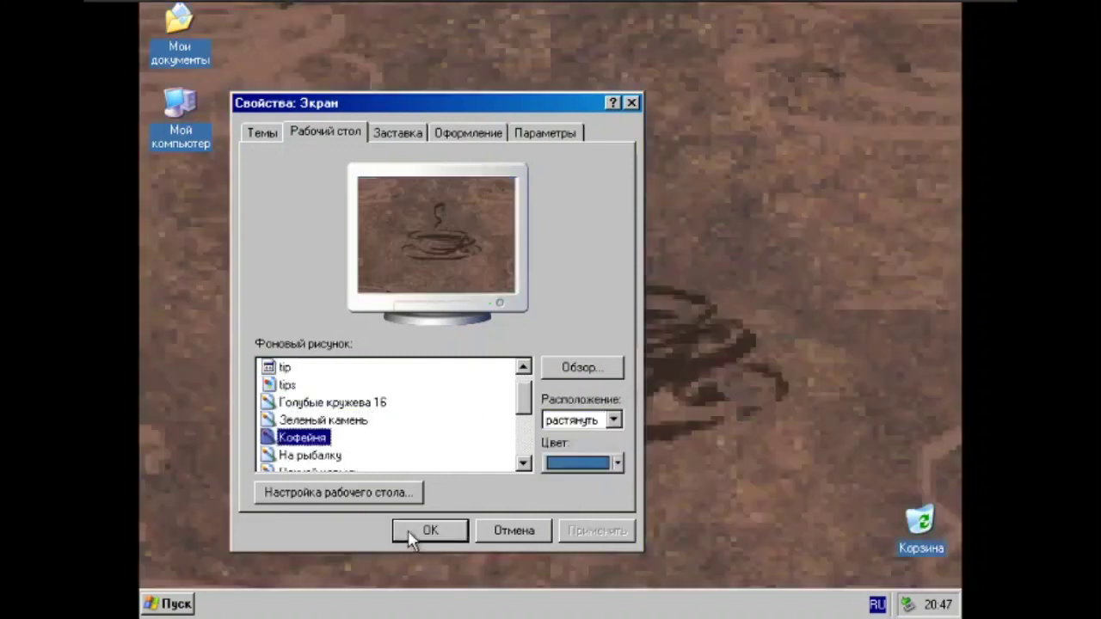
{"action": "left_click", "coordinate": [411, 536]}
Step: Refresh the desktop and bring up the Start menu
{"action": "right_click", "coordinate": [476, 217]}
{"action": "left_click", "coordinate": [523, 264]}
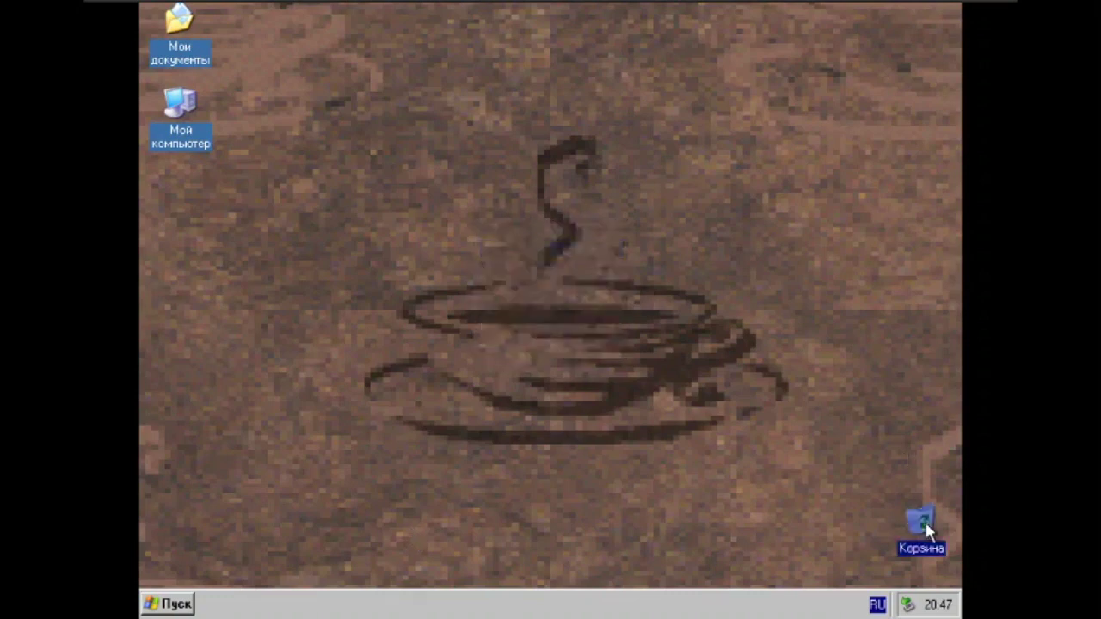
{"action": "key", "text": "super"}
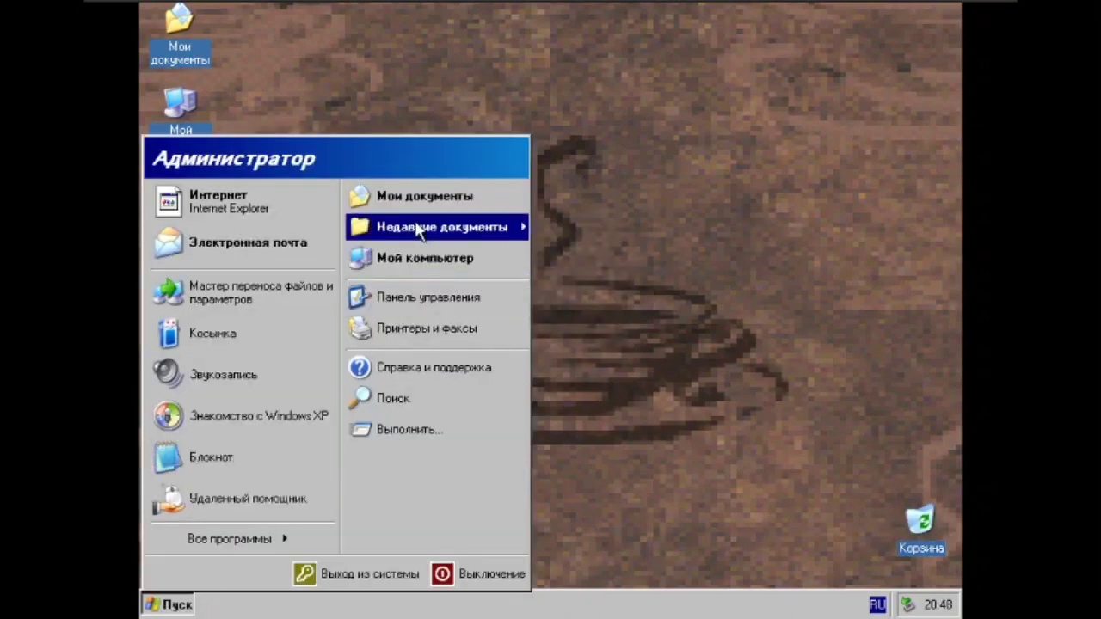
{"action": "mouse_move", "coordinate": [418, 228]}
{"action": "right_click", "coordinate": [445, 258]}
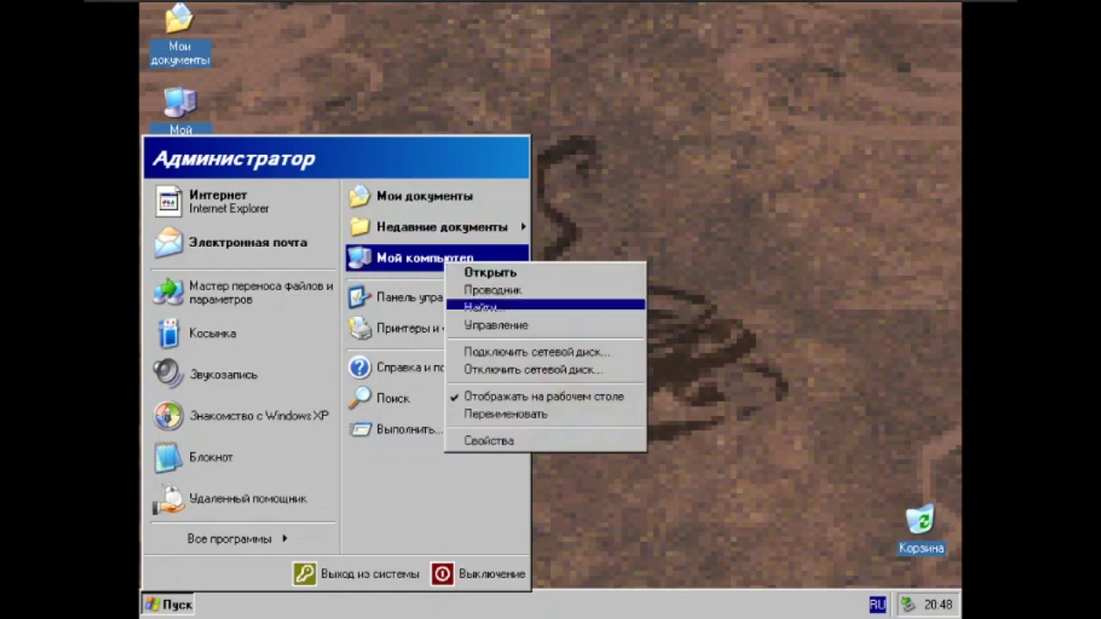
{"action": "left_click", "coordinate": [398, 211]}
{"action": "right_click", "coordinate": [397, 211]}
{"action": "left_click", "coordinate": [426, 217]}
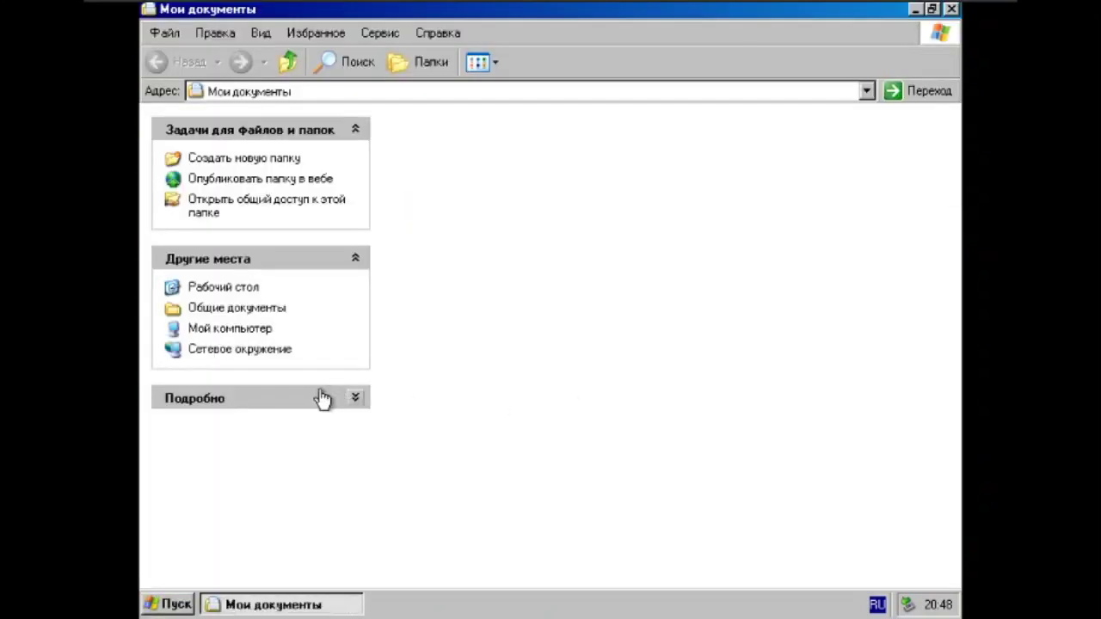
{"action": "left_click", "coordinate": [319, 399]}
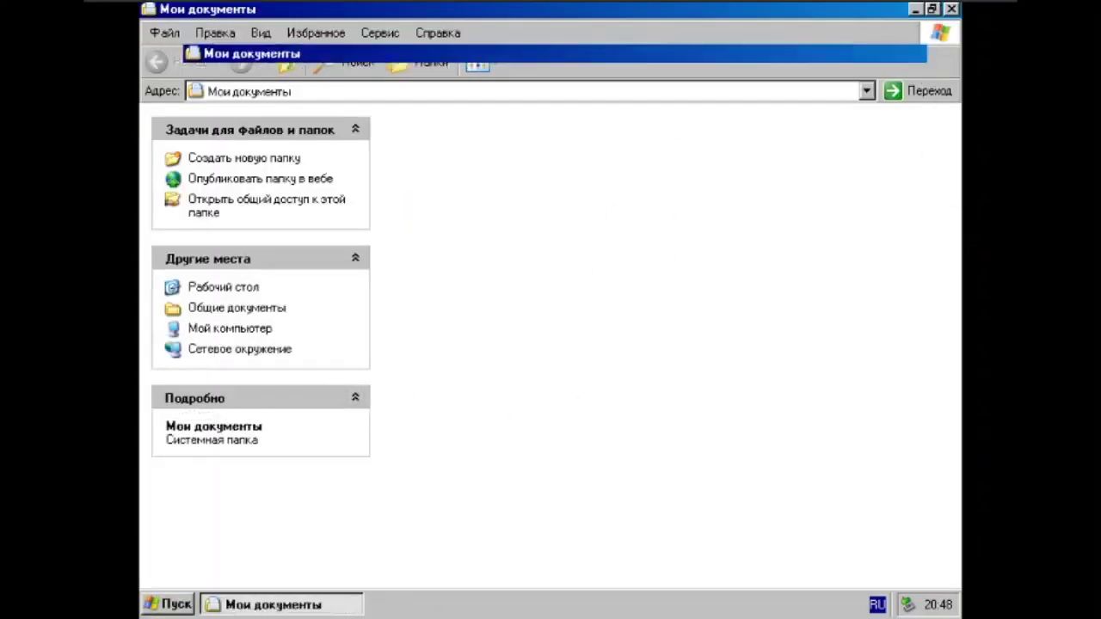
{"action": "left_click", "coordinate": [932, 8]}
{"action": "right_click", "coordinate": [615, 290]}
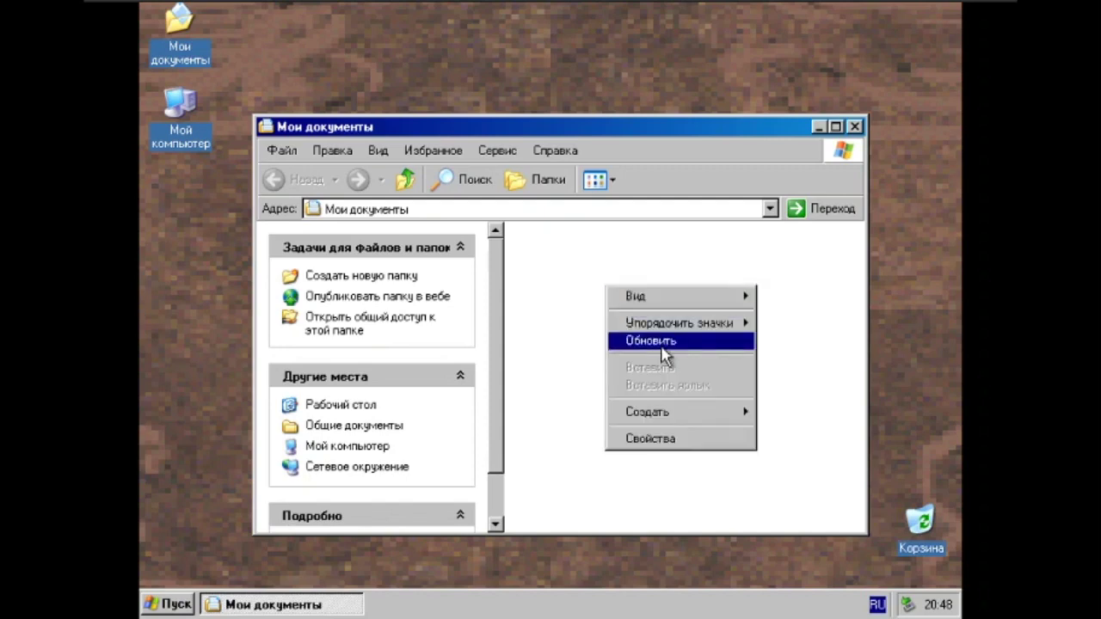
{"action": "left_click", "coordinate": [662, 341]}
{"action": "right_click", "coordinate": [551, 297]}
{"action": "left_click", "coordinate": [593, 352]}
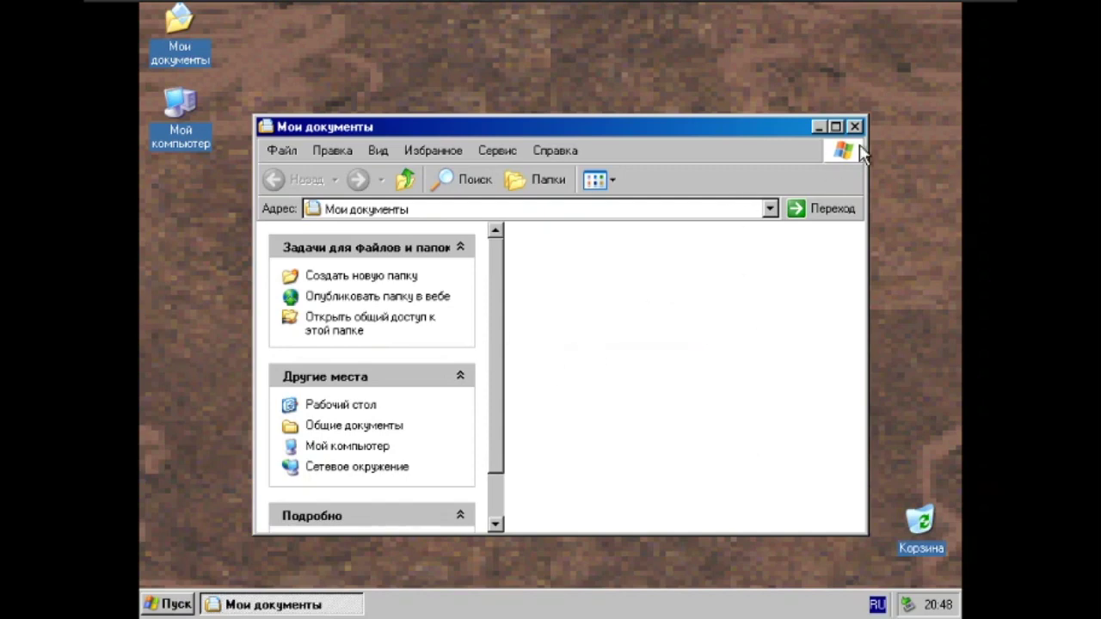
{"action": "left_click", "coordinate": [855, 126]}
{"action": "right_click", "coordinate": [478, 603]}
{"action": "left_click", "coordinate": [534, 546]}
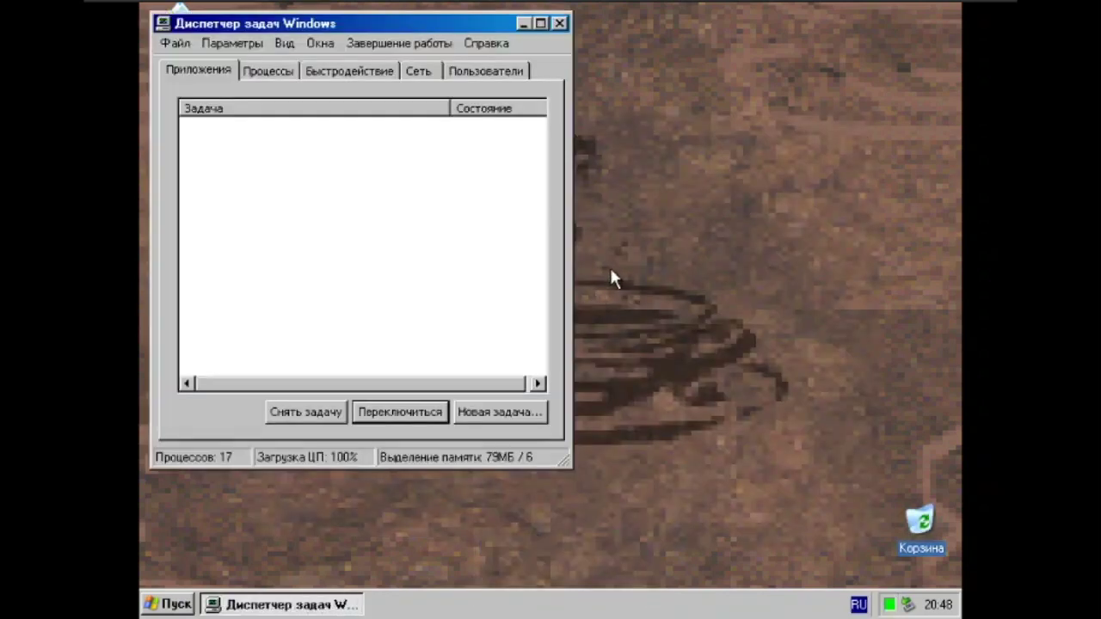
{"action": "left_click", "coordinate": [277, 82]}
{"action": "left_click", "coordinate": [349, 72]}
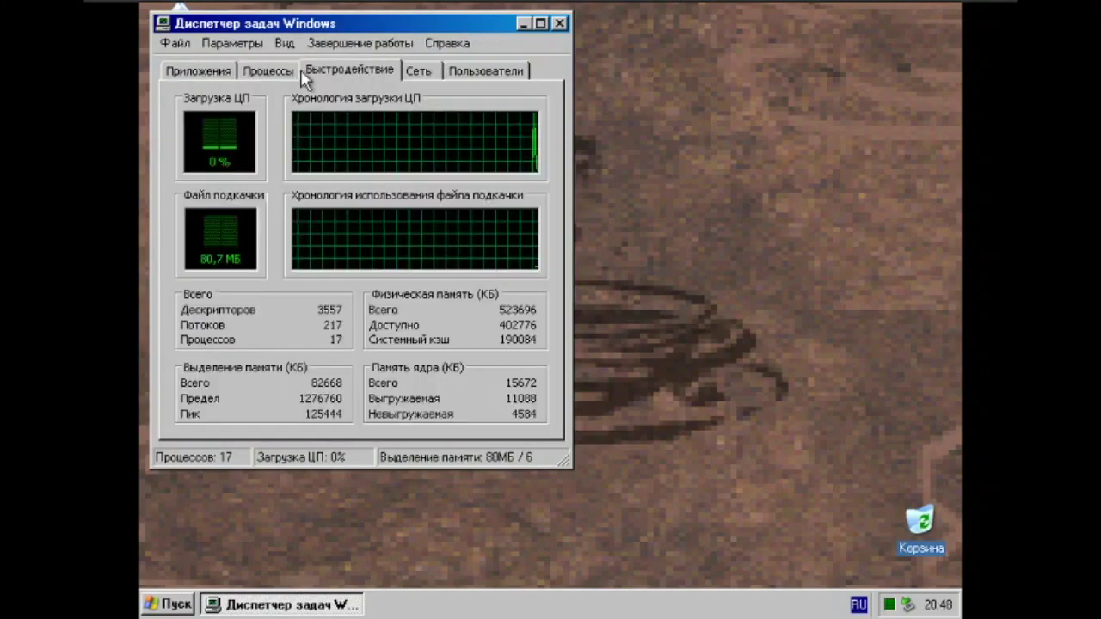
{"action": "left_click", "coordinate": [268, 76]}
{"action": "left_click", "coordinate": [559, 23]}
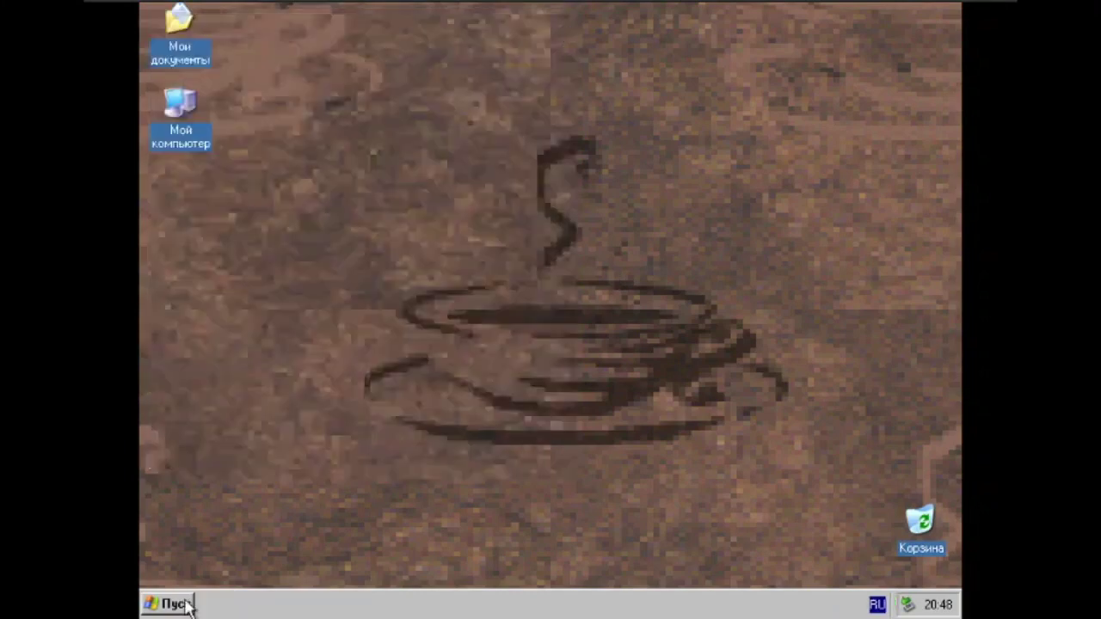
Step: Launch Paint from Start > All Programs > Accessories and maximize its window
{"action": "left_click", "coordinate": [169, 604]}
{"action": "mouse_move", "coordinate": [219, 533]}
{"action": "mouse_move", "coordinate": [446, 502]}
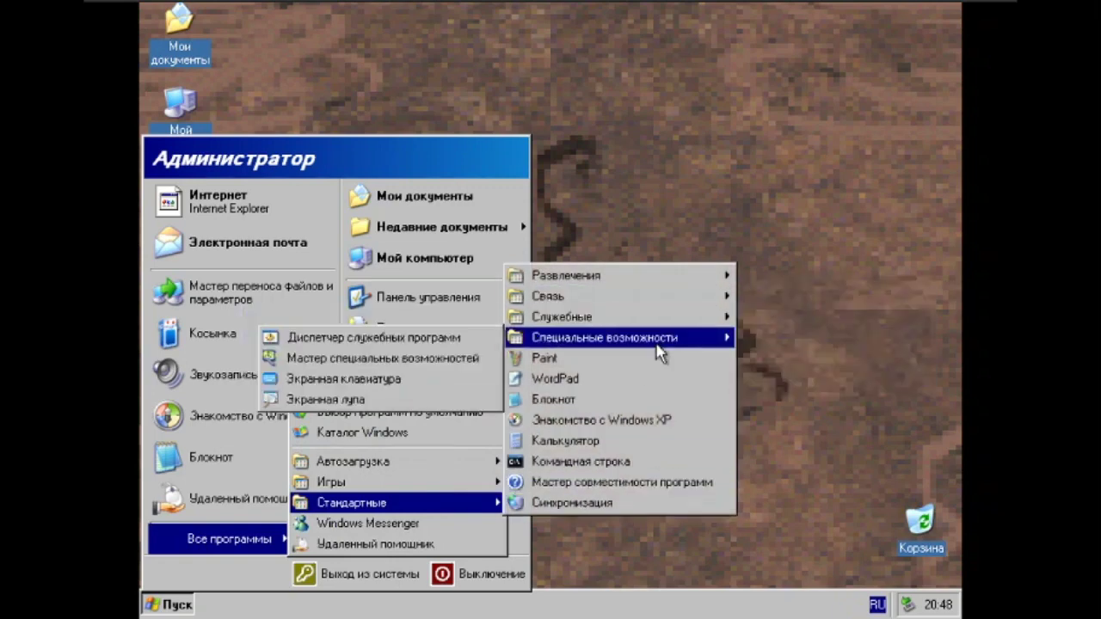
{"action": "mouse_move", "coordinate": [672, 312]}
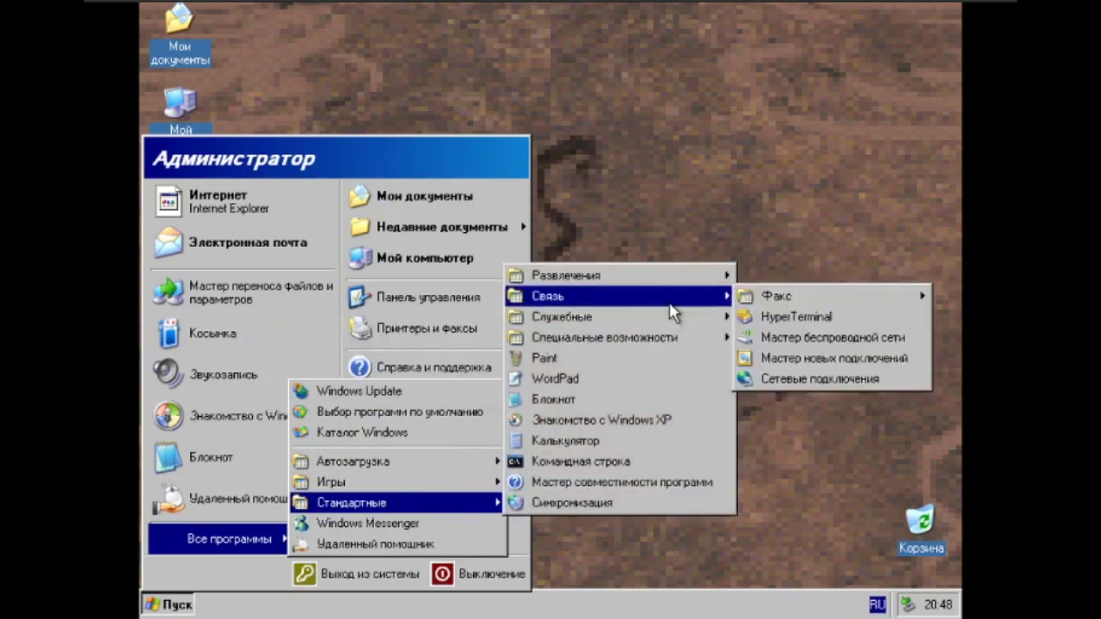
{"action": "mouse_move", "coordinate": [816, 303]}
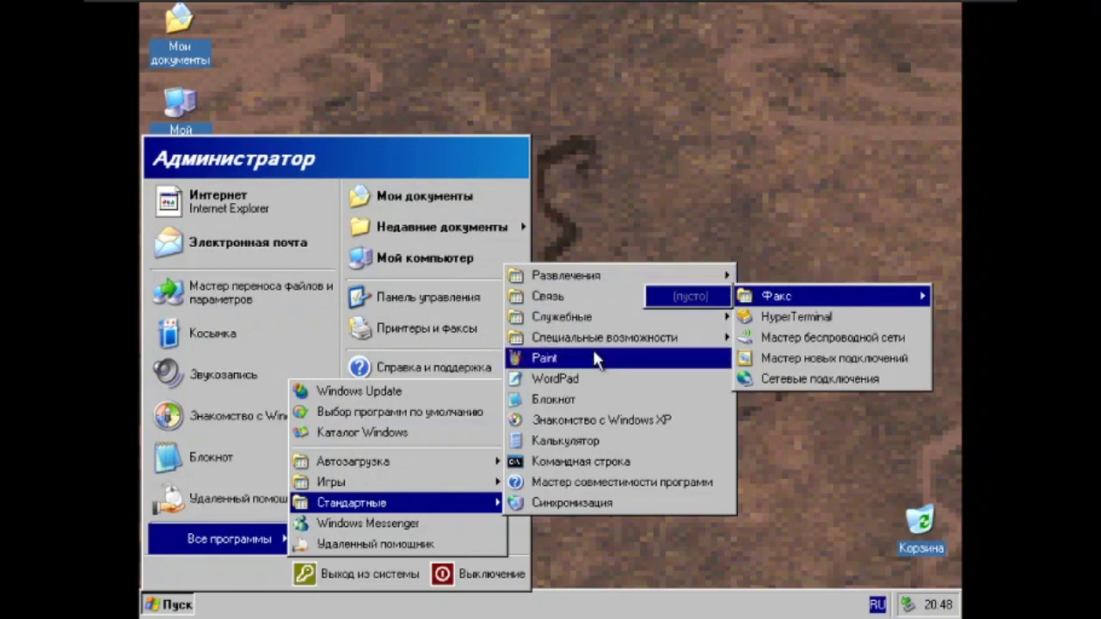
{"action": "left_click", "coordinate": [559, 359]}
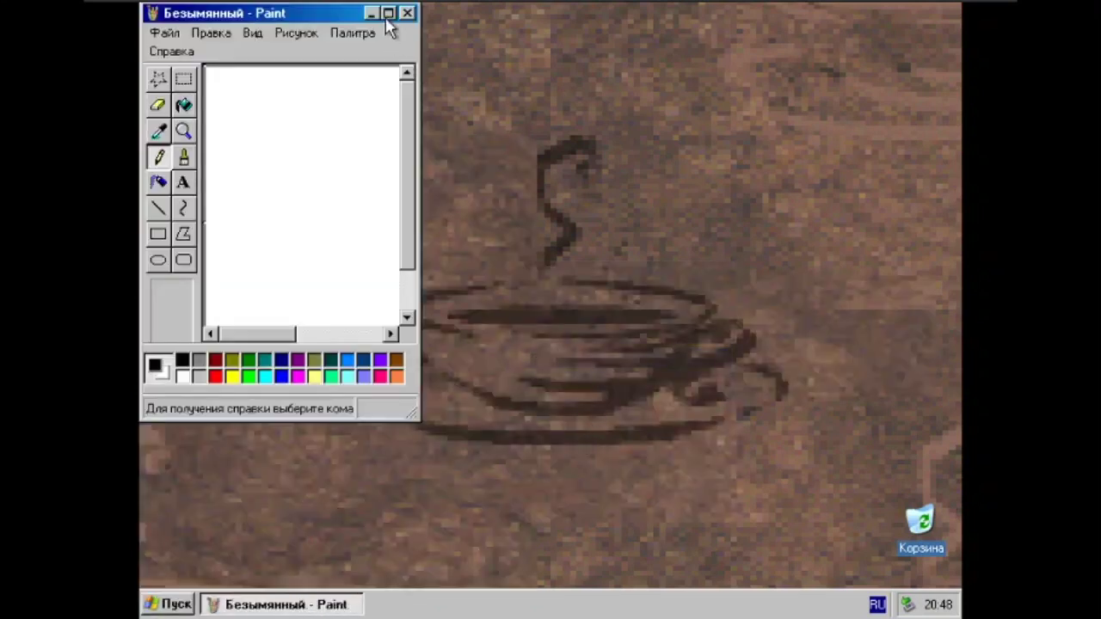
{"action": "left_click", "coordinate": [388, 13]}
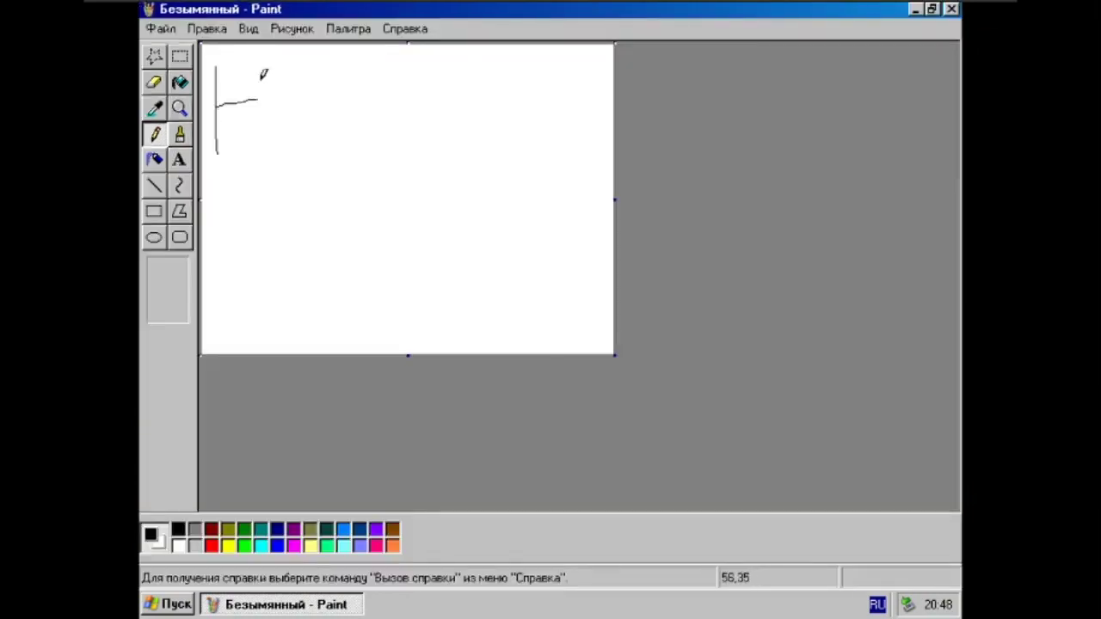
Step: Scribble the letters HELO and a few horizontal lines across the canvas
{"action": "left_click_drag", "start_coordinate": [302, 84], "coordinate": [345, 173]}
{"action": "mouse_move", "coordinate": [300, 84]}
{"action": "left_mouse_down"}
{"action": "mouse_move", "coordinate": [383, 86]}
{"action": "mouse_move", "coordinate": [421, 185]}
{"action": "left_mouse_up"}
{"action": "left_click_drag", "start_coordinate": [525, 194], "coordinate": [558, 177]}
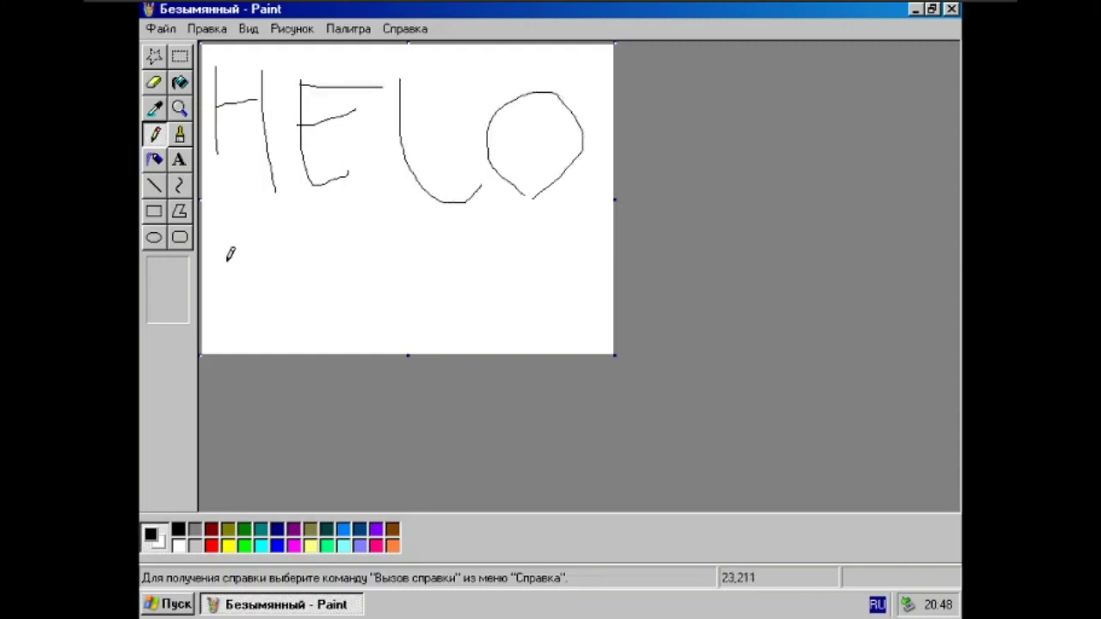
{"action": "left_click_drag", "start_coordinate": [231, 236], "coordinate": [624, 231]}
{"action": "left_click_drag", "start_coordinate": [337, 290], "coordinate": [614, 264]}
{"action": "mouse_move", "coordinate": [258, 331]}
{"action": "left_mouse_down"}
{"action": "mouse_move", "coordinate": [454, 287]}
{"action": "mouse_move", "coordinate": [204, 334]}
{"action": "mouse_move", "coordinate": [370, 324]}
{"action": "left_mouse_up"}
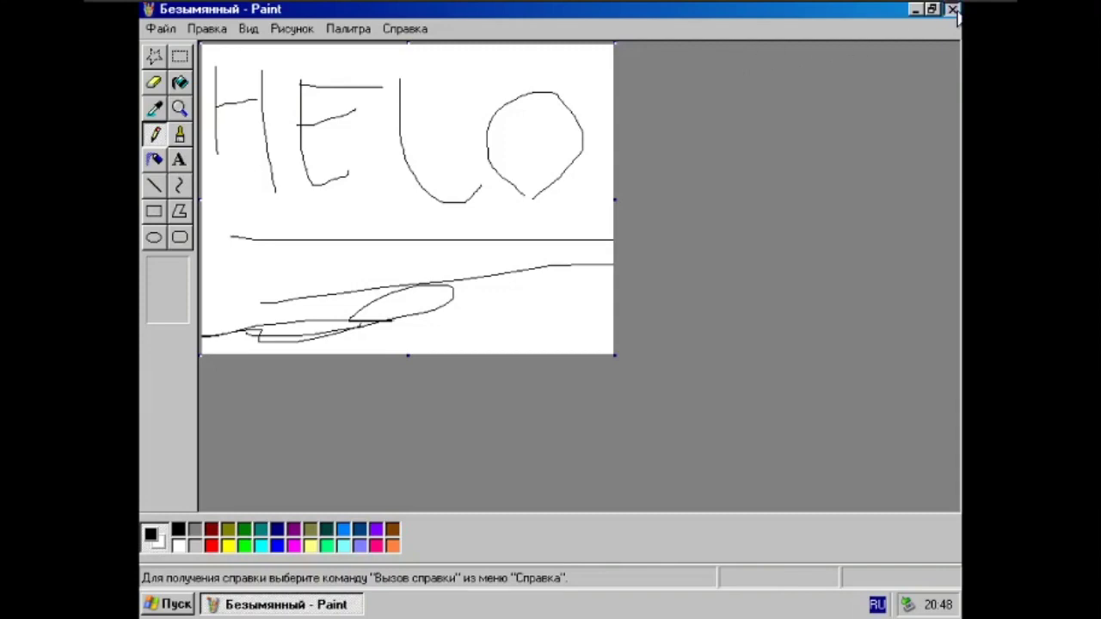
Step: Close Paint without saving the picture, then bring up the Start menu
{"action": "left_click", "coordinate": [952, 9]}
{"action": "left_click", "coordinate": [474, 330]}
{"action": "left_click", "coordinate": [650, 440]}
{"action": "left_click", "coordinate": [953, 10]}
{"action": "left_click", "coordinate": [568, 327]}
{"action": "left_click", "coordinate": [169, 605]}
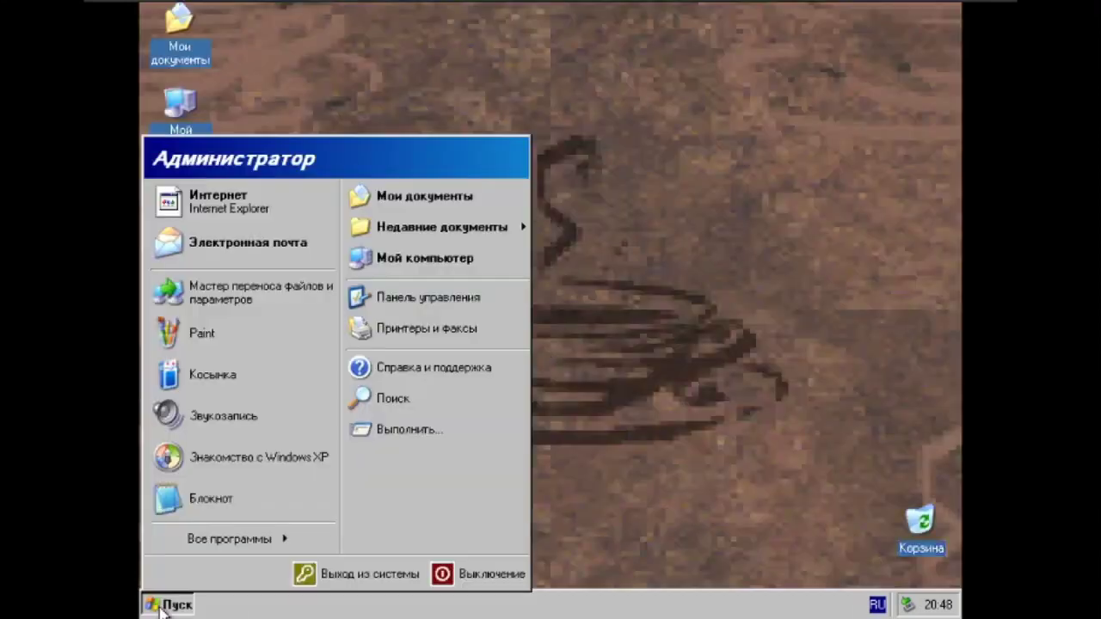
Step: Go from My Computer into drive C: and its Program Files folder
{"action": "left_click", "coordinate": [447, 258]}
{"action": "left_click", "coordinate": [559, 263]}
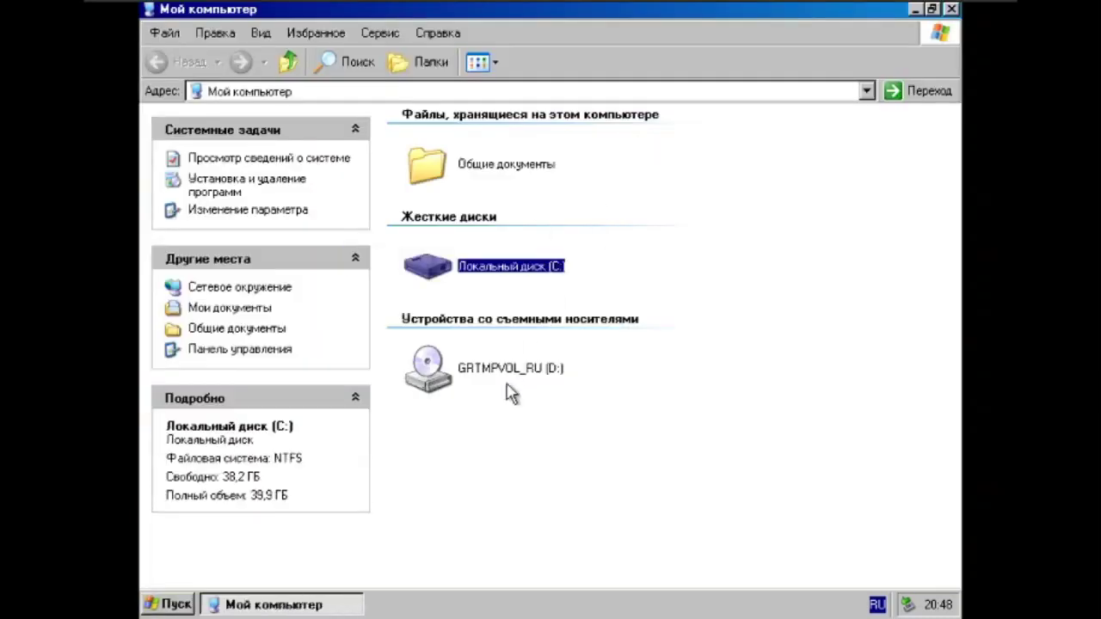
{"action": "right_click", "coordinate": [520, 362]}
{"action": "left_click", "coordinate": [506, 271]}
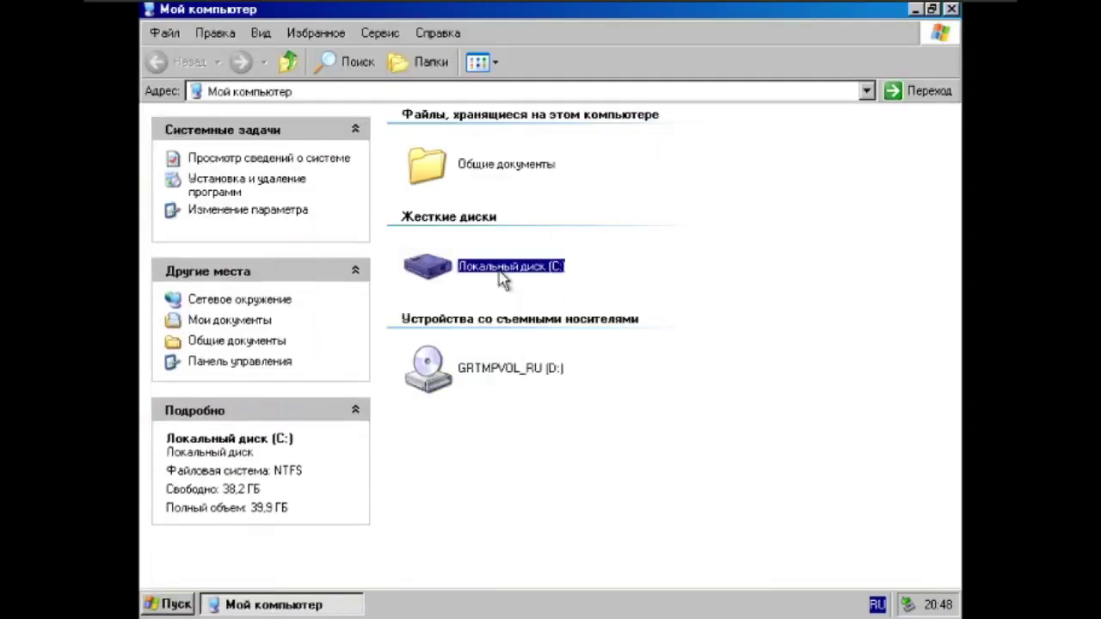
{"action": "double_click", "coordinate": [506, 271]}
{"action": "double_click", "coordinate": [694, 138]}
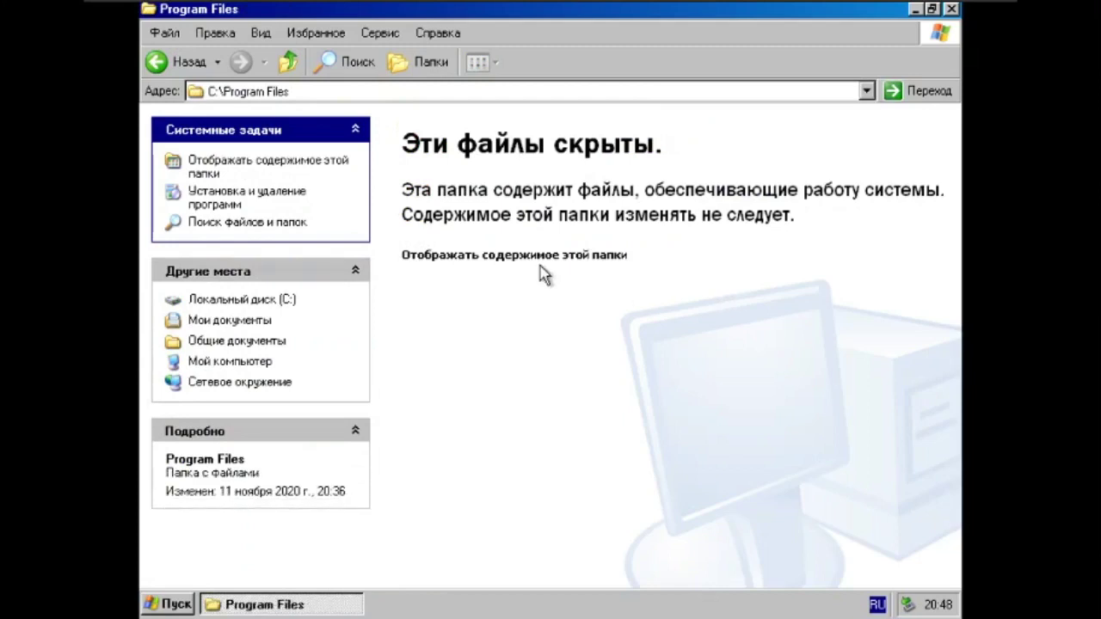
Step: Reveal Program Files' hidden contents, look inside windows media player and internet explorer, then close the window
{"action": "left_click", "coordinate": [551, 256]}
{"action": "double_click", "coordinate": [508, 378]}
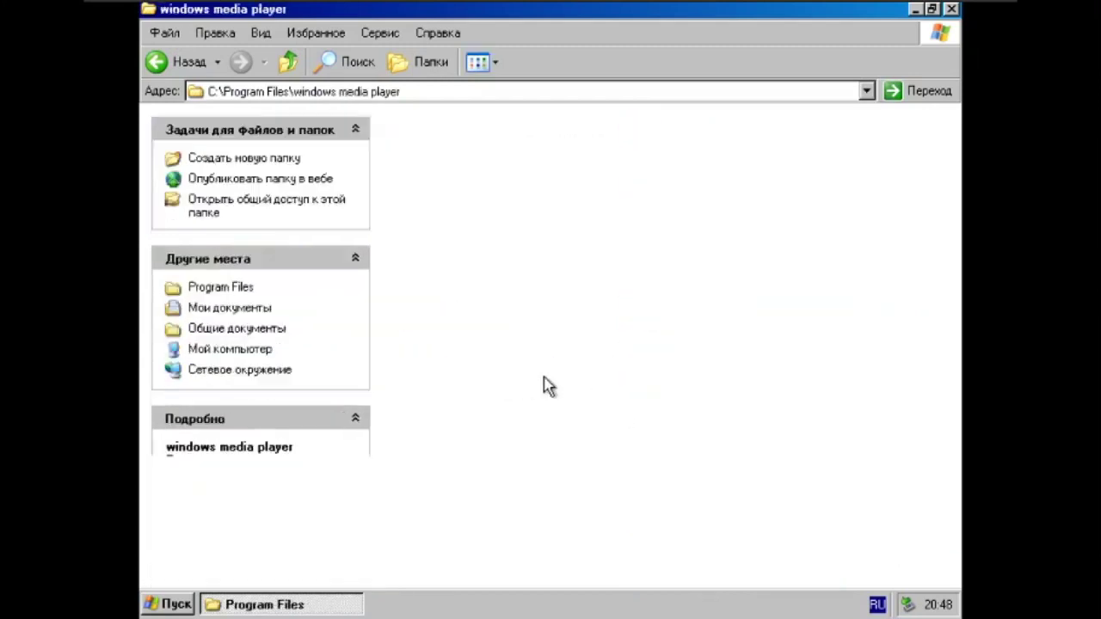
{"action": "left_click", "coordinate": [157, 62]}
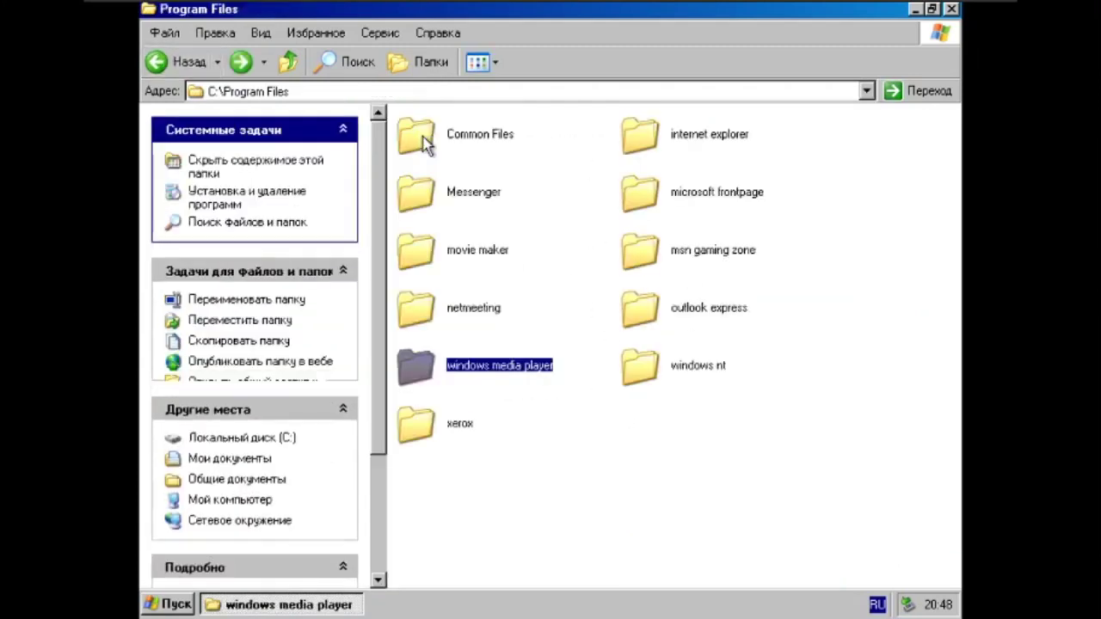
{"action": "left_click", "coordinate": [686, 142]}
{"action": "double_click", "coordinate": [685, 139]}
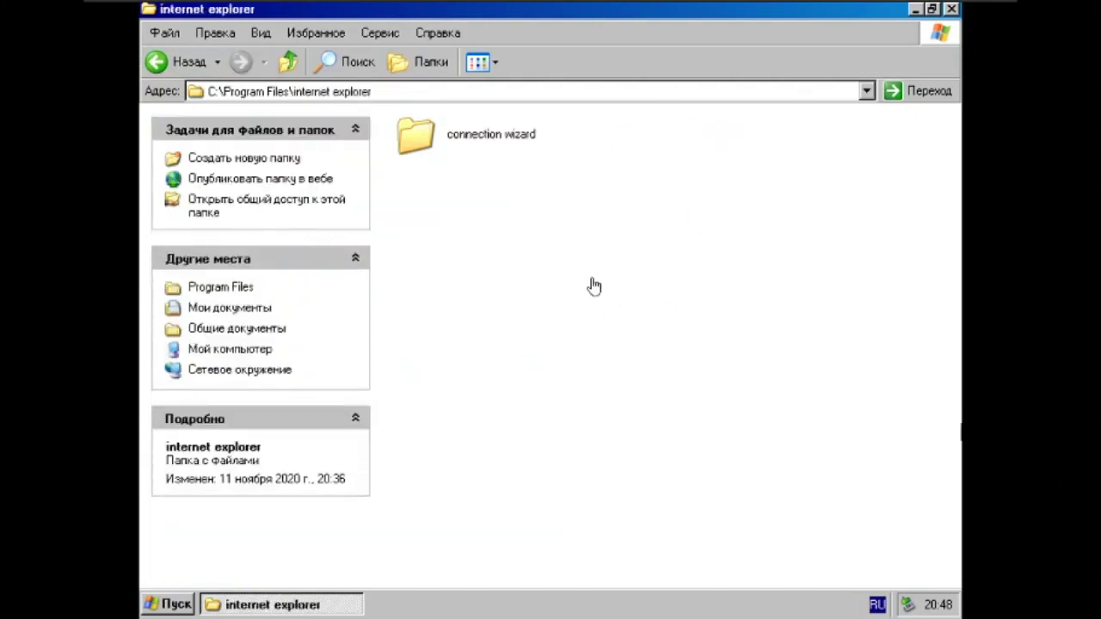
{"action": "left_click", "coordinate": [156, 62]}
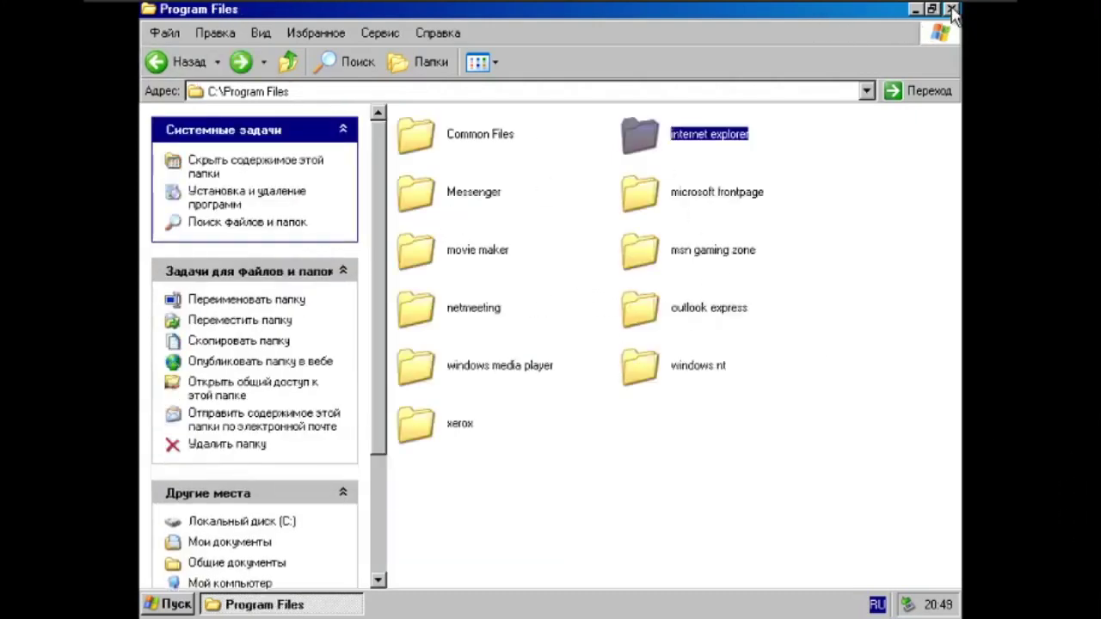
{"action": "left_click", "coordinate": [951, 8]}
Step: Create a Портфель briefcase on the desktop, finish its setup wizard and close it
{"action": "right_click", "coordinate": [413, 287]}
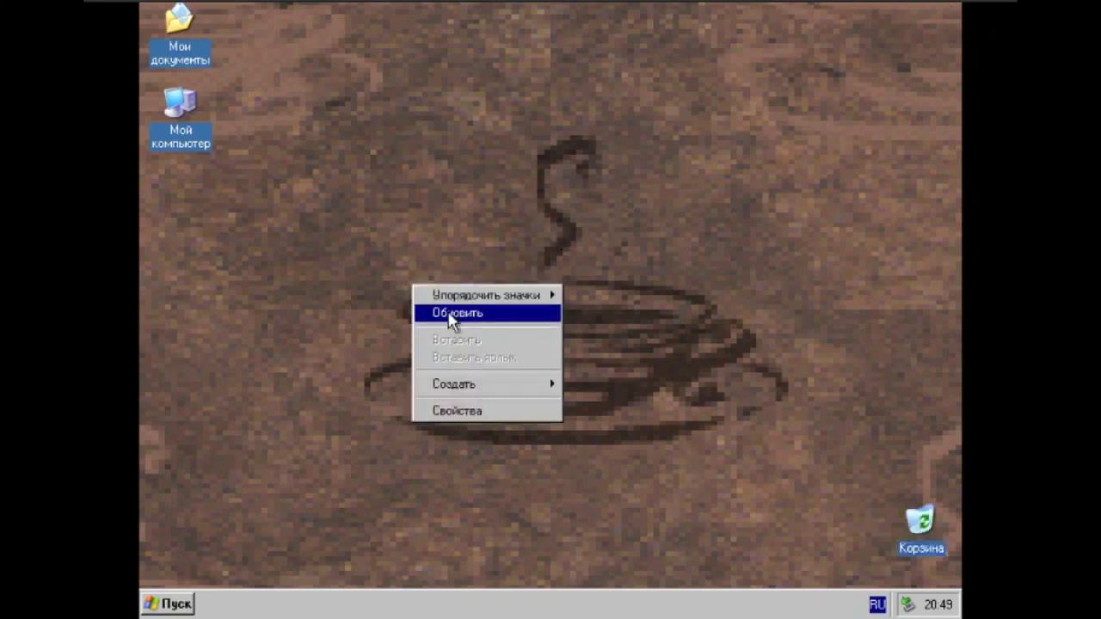
{"action": "left_click", "coordinate": [456, 311]}
{"action": "right_click", "coordinate": [567, 454]}
{"action": "mouse_move", "coordinate": [623, 557]}
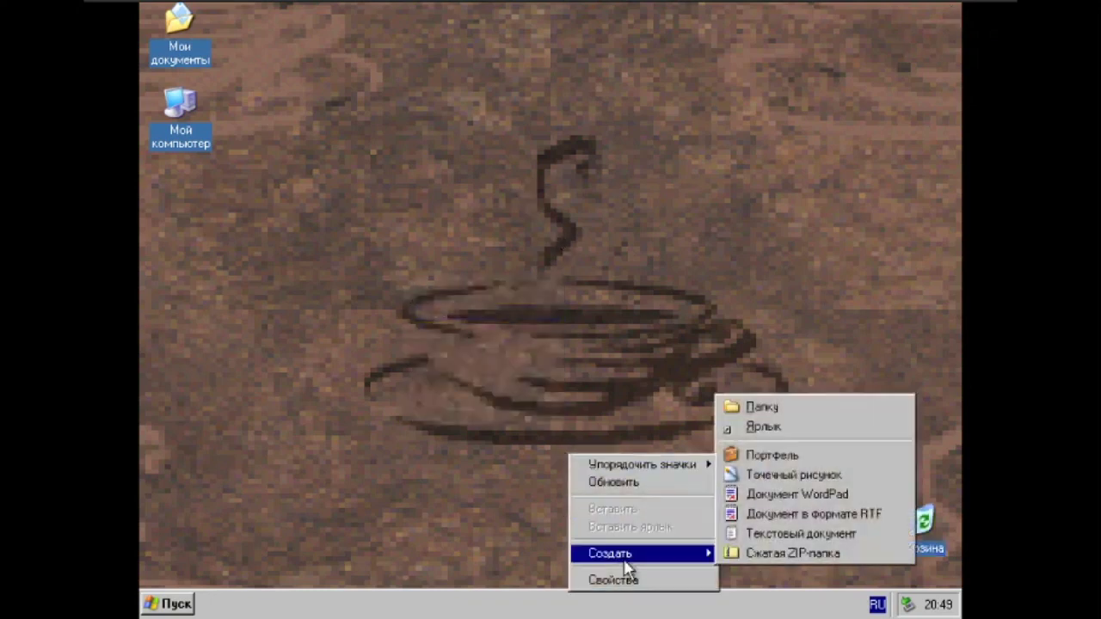
{"action": "left_click", "coordinate": [360, 346]}
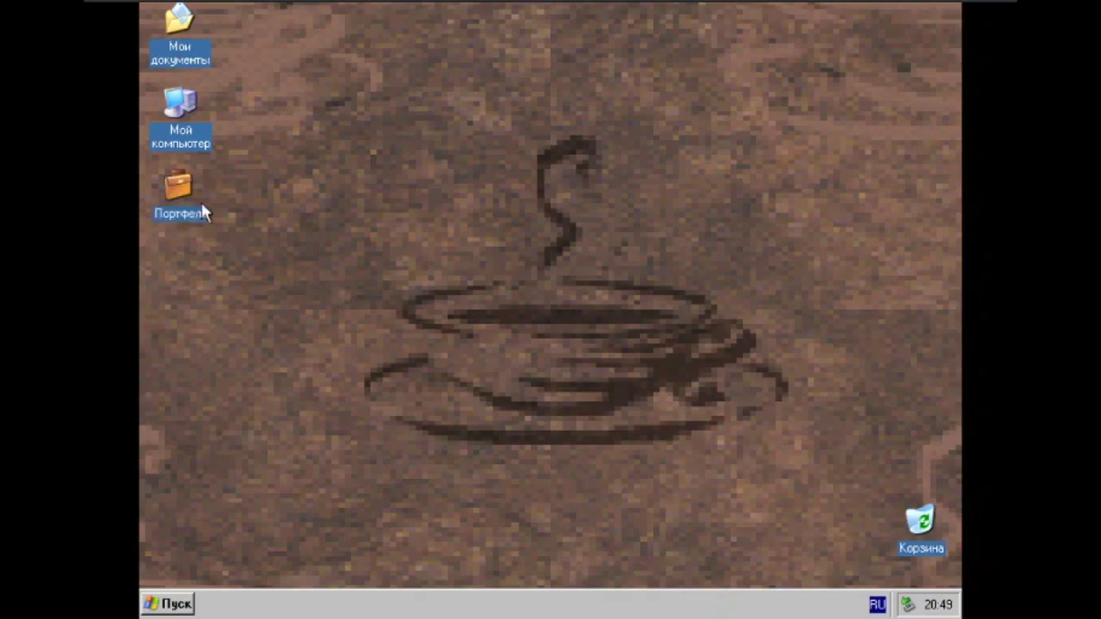
{"action": "double_click", "coordinate": [201, 206]}
{"action": "left_click", "coordinate": [605, 445]}
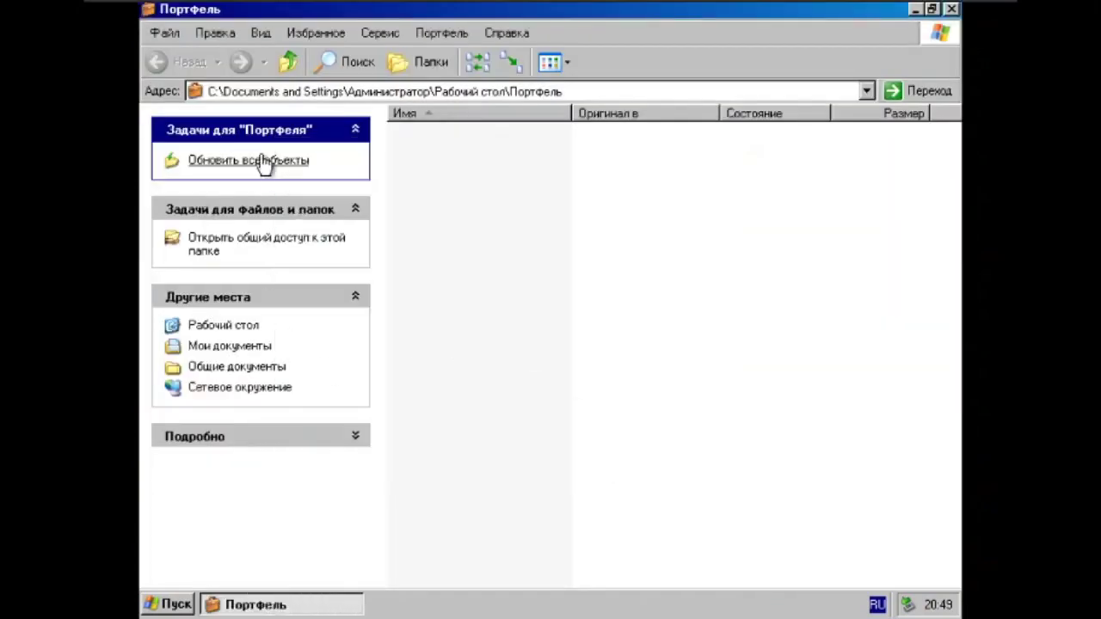
{"action": "left_click", "coordinate": [327, 436]}
{"action": "left_click", "coordinate": [951, 10]}
Step: Create a new RTF document, view WordPad's About box, then close WordPad
{"action": "right_click", "coordinate": [421, 256]}
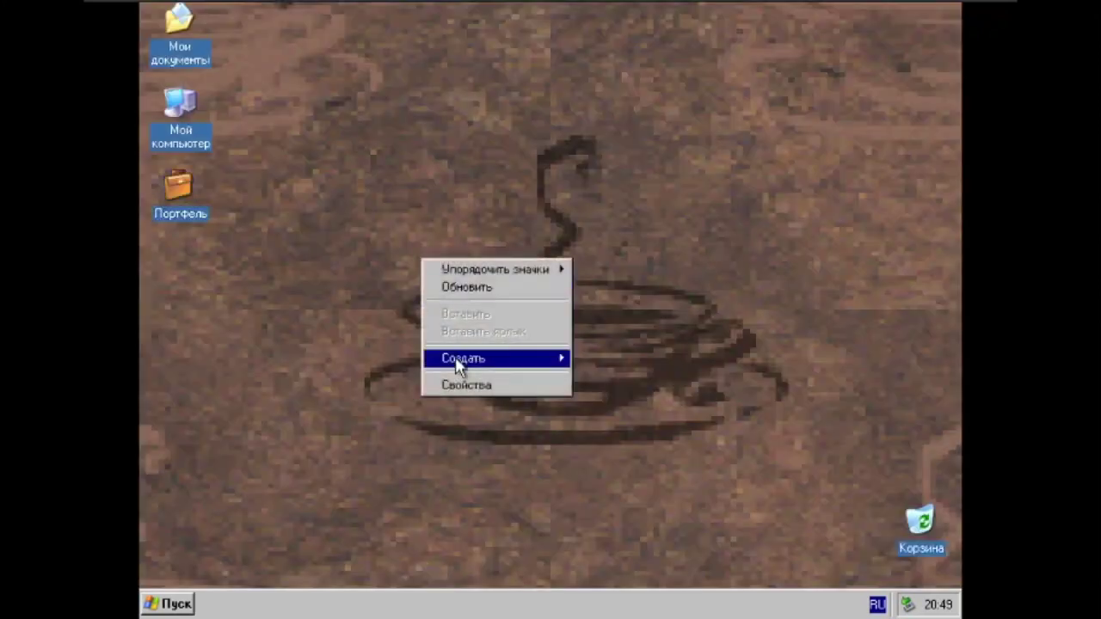
{"action": "mouse_move", "coordinate": [458, 366]}
{"action": "left_click", "coordinate": [603, 466]}
{"action": "double_click", "coordinate": [418, 295]}
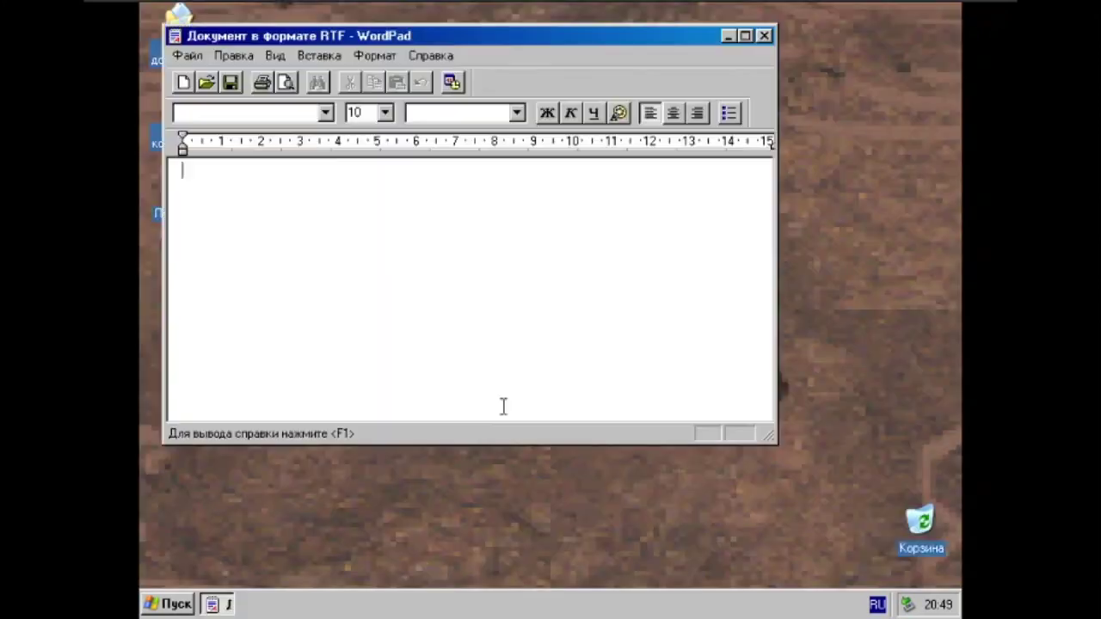
{"action": "left_click", "coordinate": [430, 55]}
{"action": "left_click", "coordinate": [448, 104]}
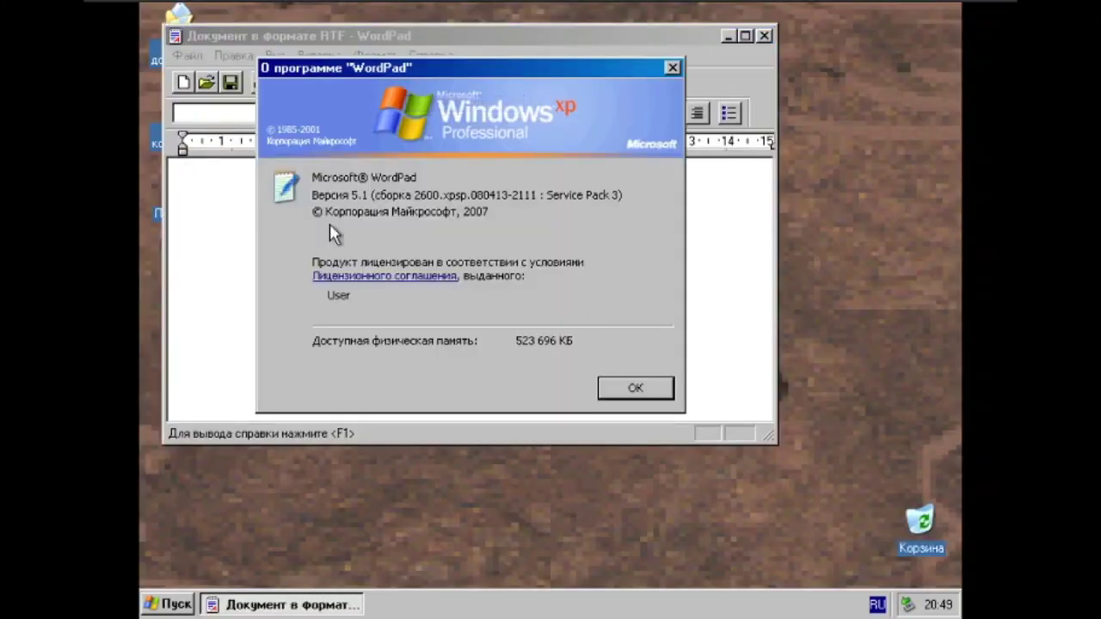
{"action": "left_click", "coordinate": [635, 388]}
{"action": "left_click", "coordinate": [764, 36]}
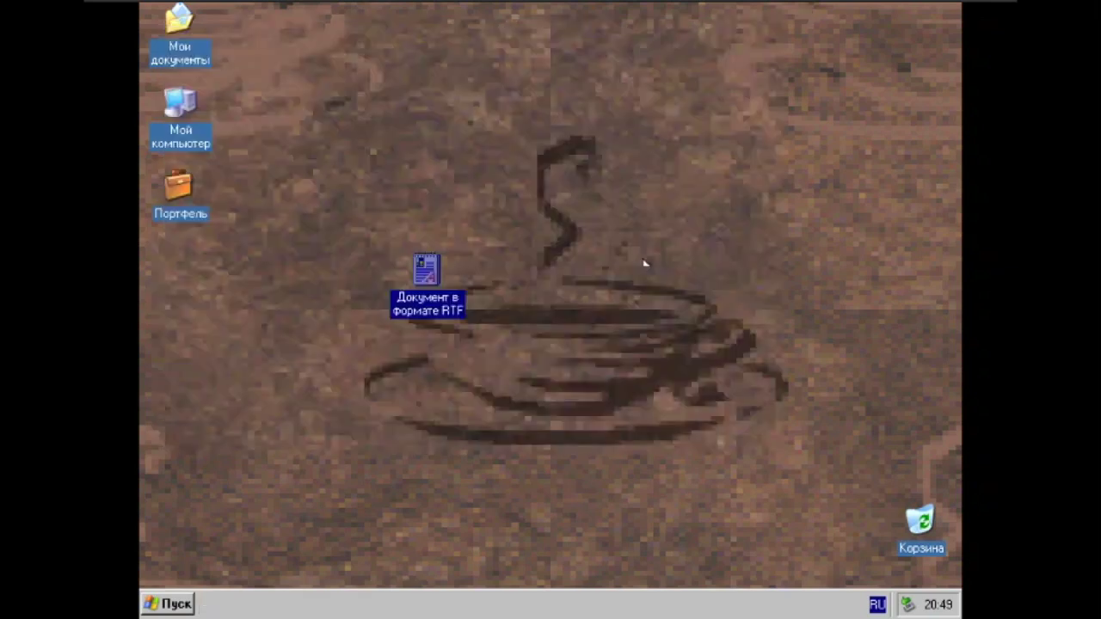
Step: Refresh the desktop, select the Briefcase icon, and bring up the Start menu
{"action": "right_click", "coordinate": [637, 263]}
{"action": "left_click", "coordinate": [680, 291]}
{"action": "left_click", "coordinate": [187, 211], "text": "ctrl"}
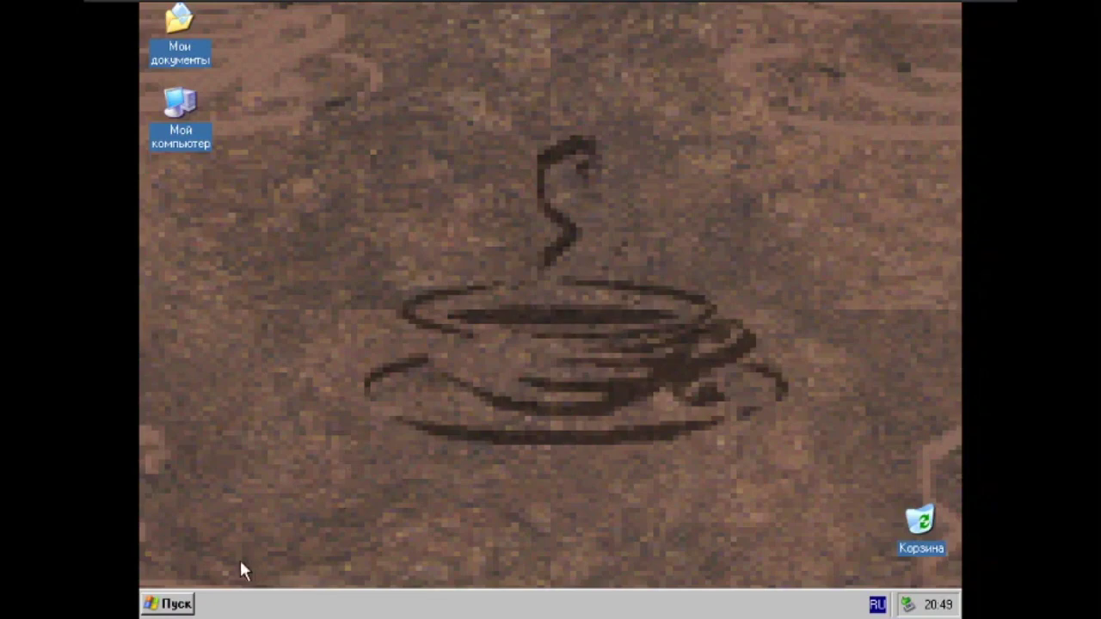
{"action": "left_click", "coordinate": [188, 604]}
Step: Try refreshing Network Connections from Control Panel, dismiss the service error and close it
{"action": "left_click", "coordinate": [425, 296]}
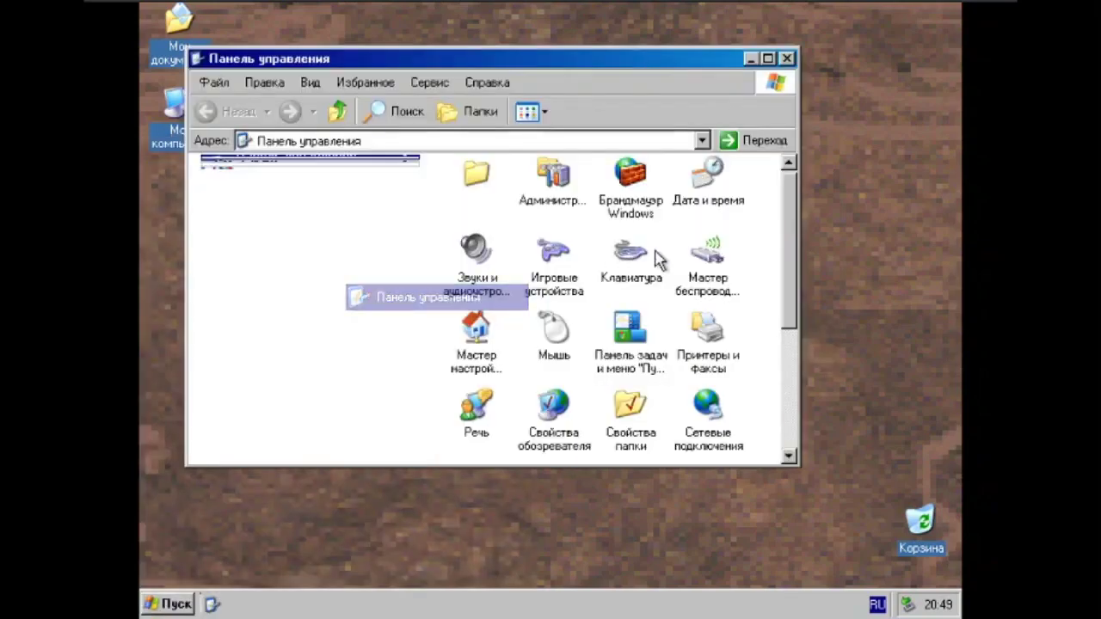
{"action": "double_click", "coordinate": [707, 406]}
{"action": "right_click", "coordinate": [498, 197]}
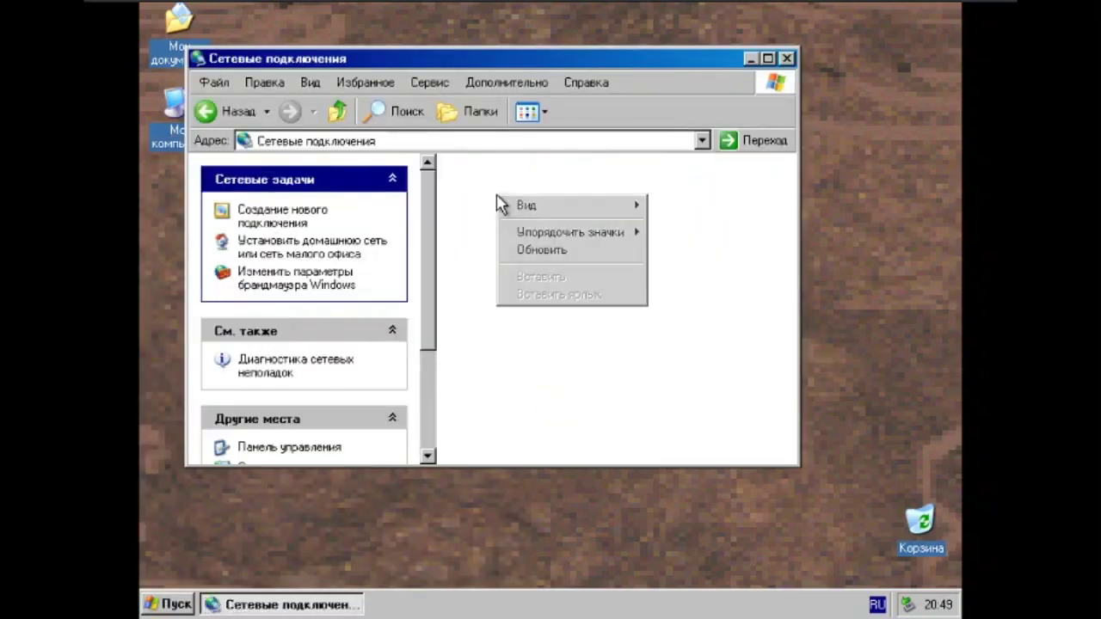
{"action": "left_click", "coordinate": [523, 250]}
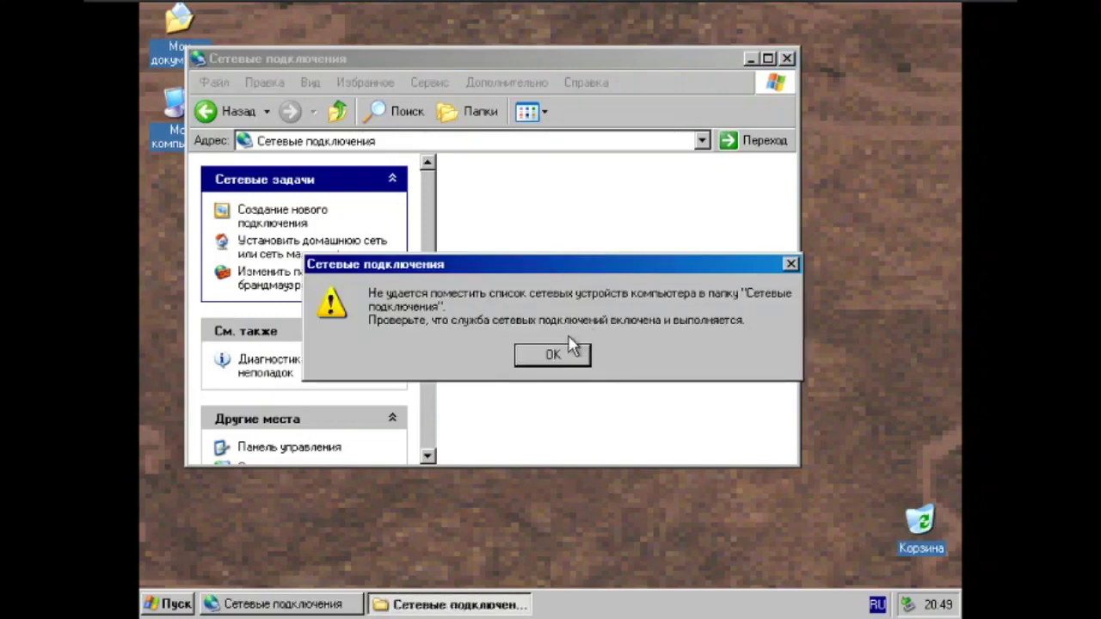
{"action": "left_click", "coordinate": [557, 360]}
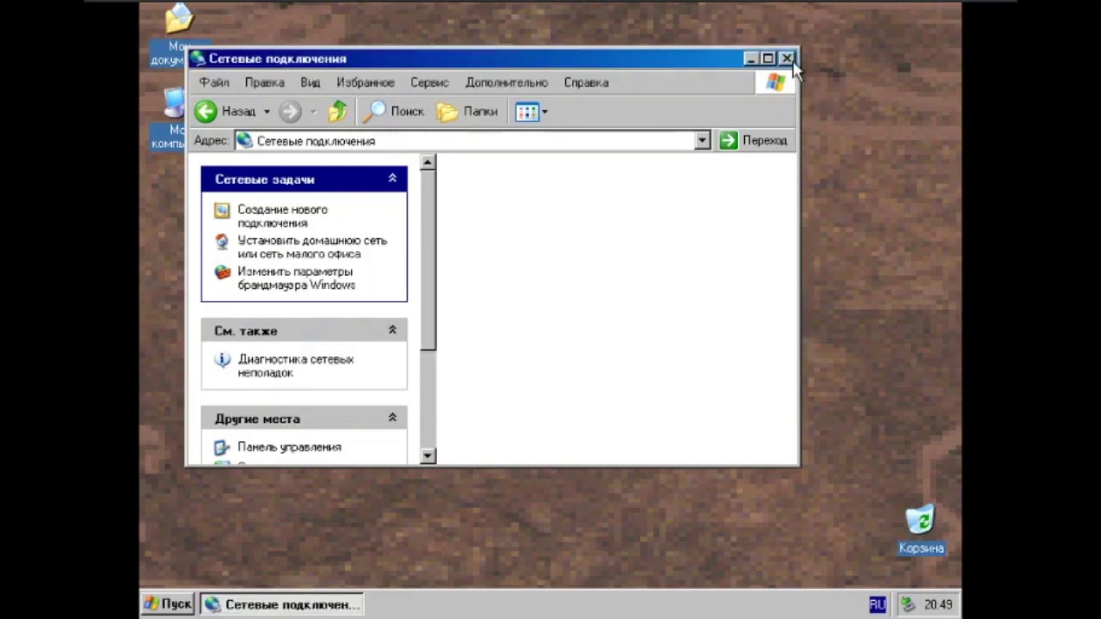
{"action": "left_click", "coordinate": [786, 58]}
Step: Open the Services console via Control Panel > Administrative Tools
{"action": "left_click", "coordinate": [196, 603]}
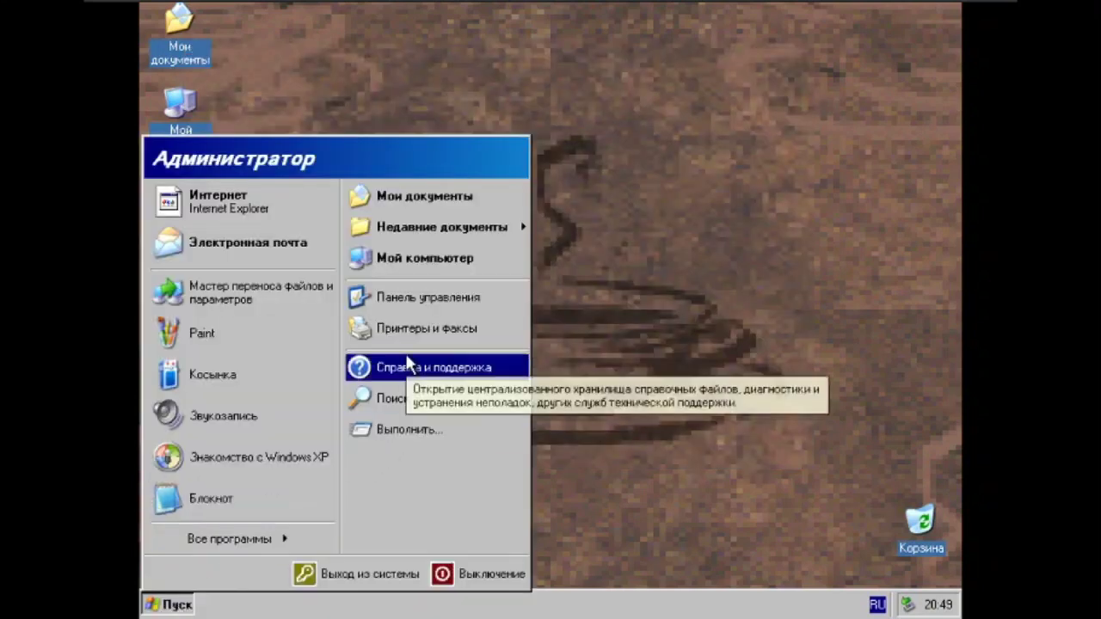
{"action": "left_click", "coordinate": [396, 300]}
{"action": "double_click", "coordinate": [580, 201]}
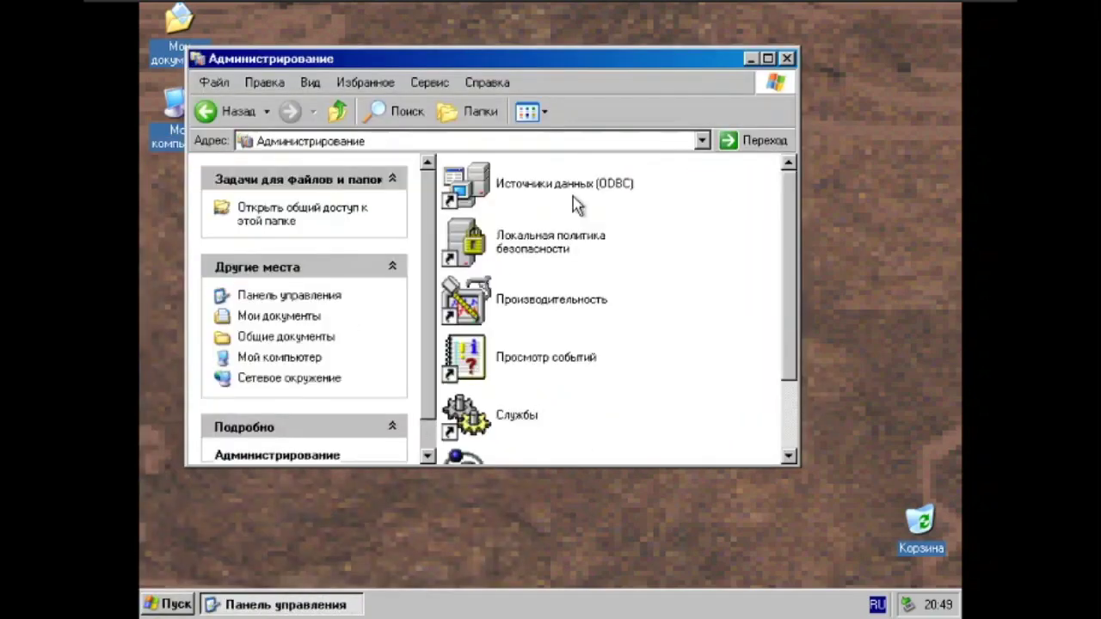
{"action": "double_click", "coordinate": [520, 422]}
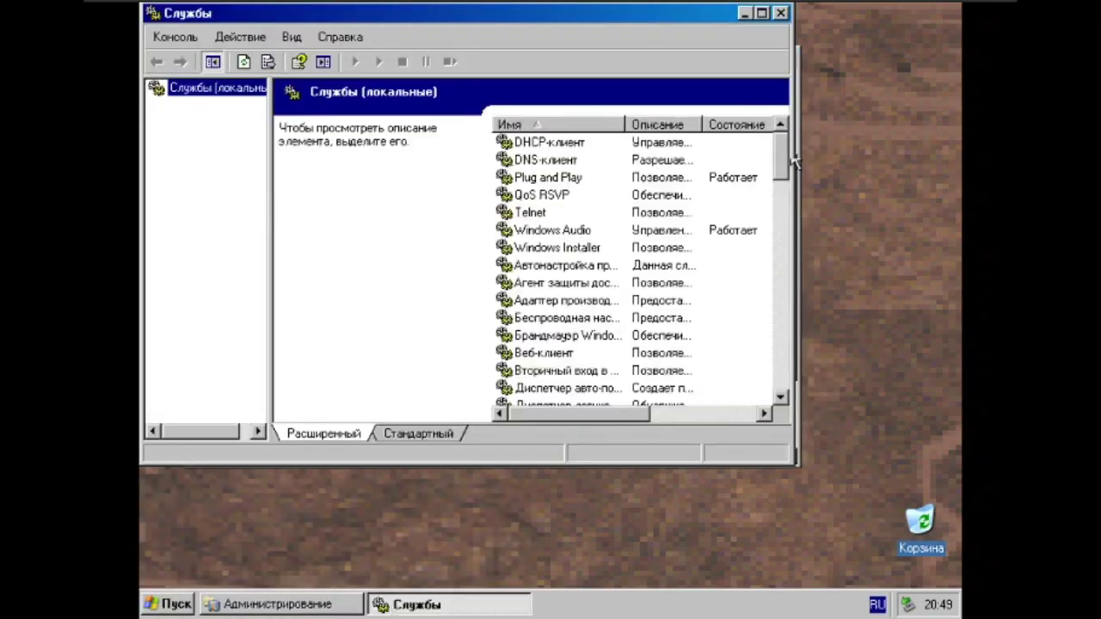
Step: Maximize Services and start the DHCP-клиент and DNS-клиент services from their properties
{"action": "left_click", "coordinate": [810, 45]}
{"action": "left_click", "coordinate": [796, 14]}
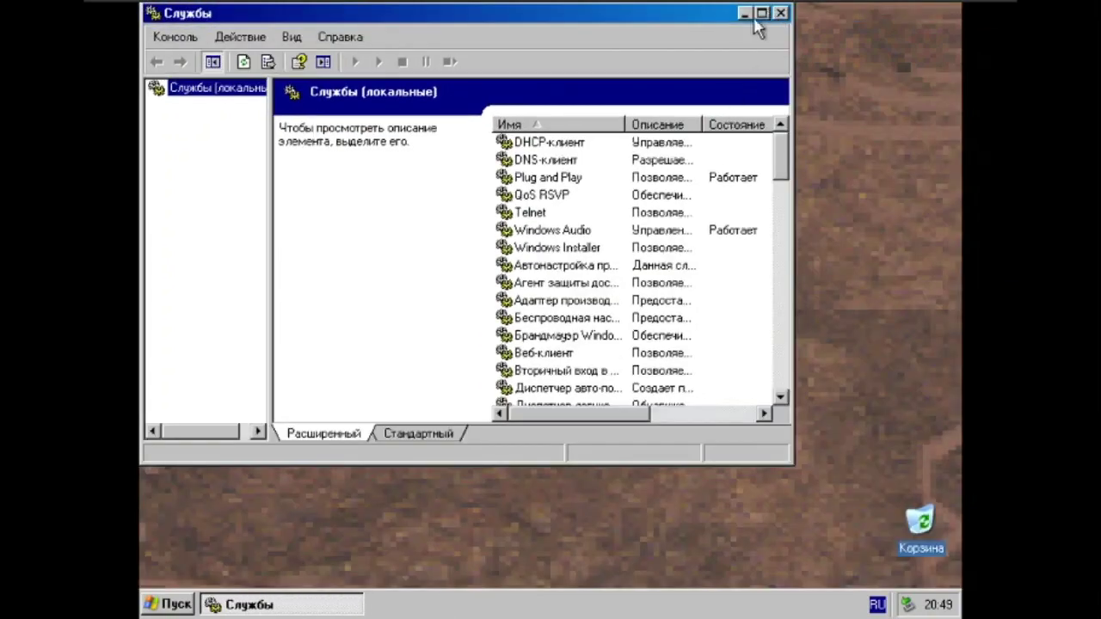
{"action": "left_click", "coordinate": [762, 14]}
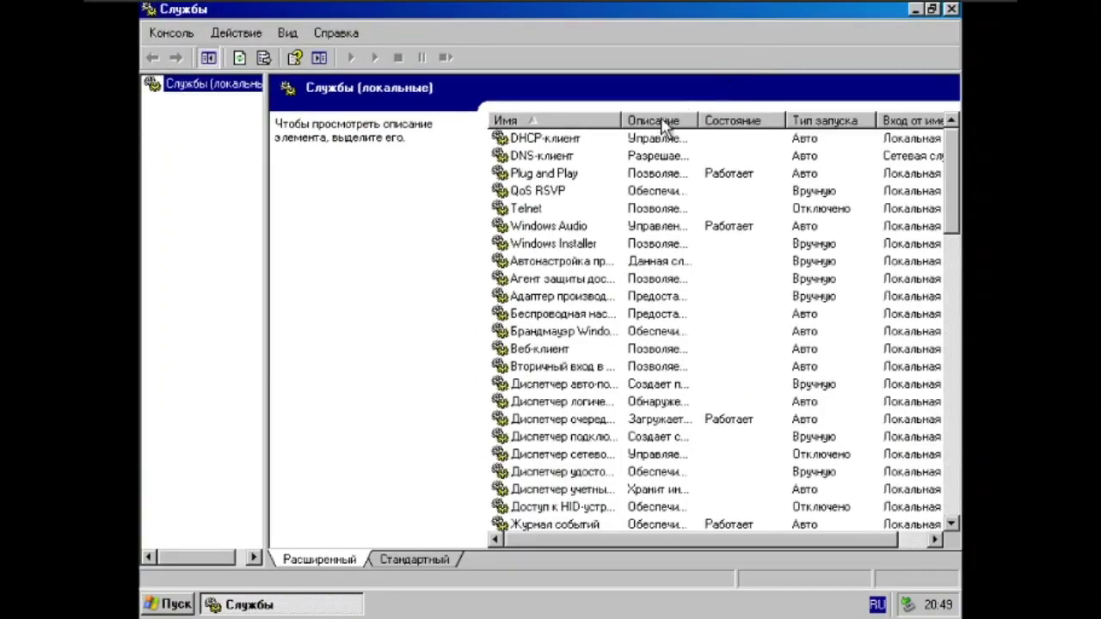
{"action": "double_click", "coordinate": [593, 139]}
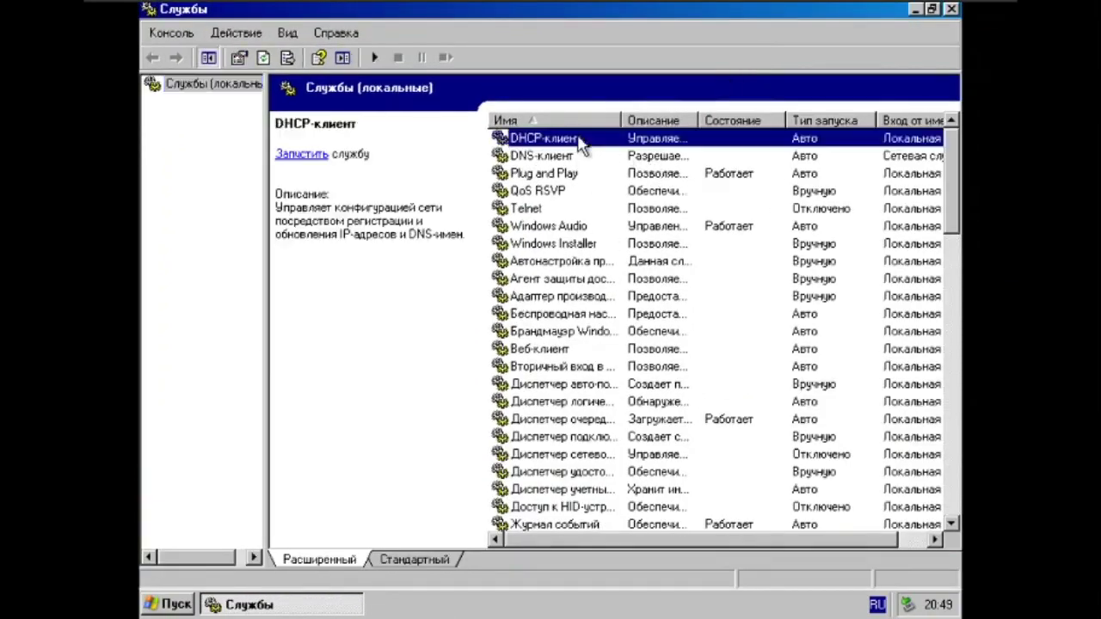
{"action": "left_click", "coordinate": [435, 376]}
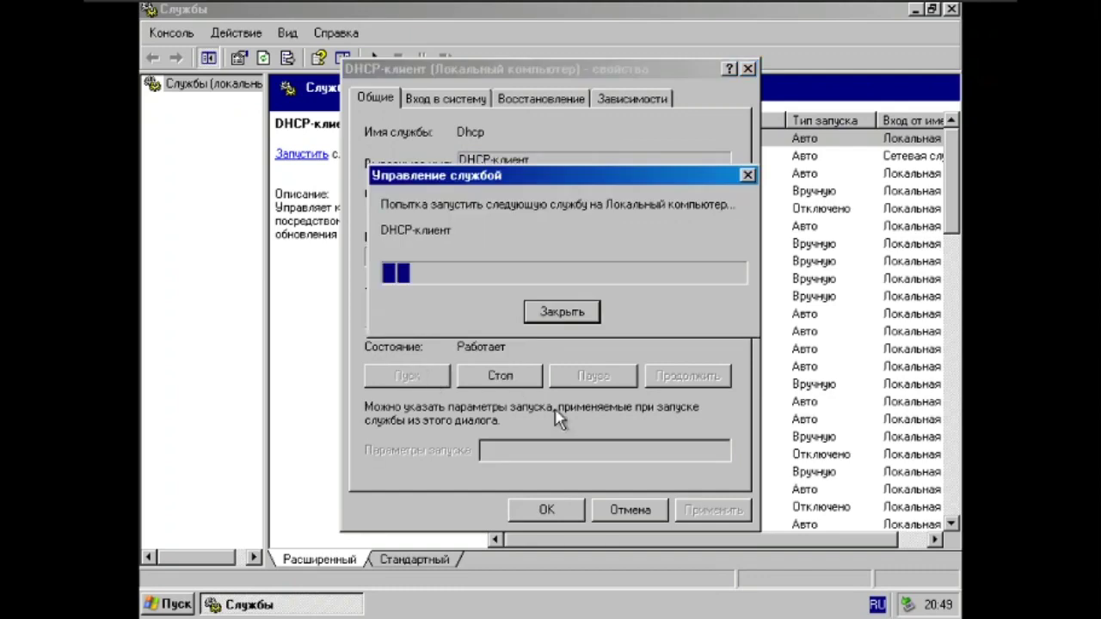
{"action": "left_click", "coordinate": [546, 510]}
{"action": "double_click", "coordinate": [553, 156]}
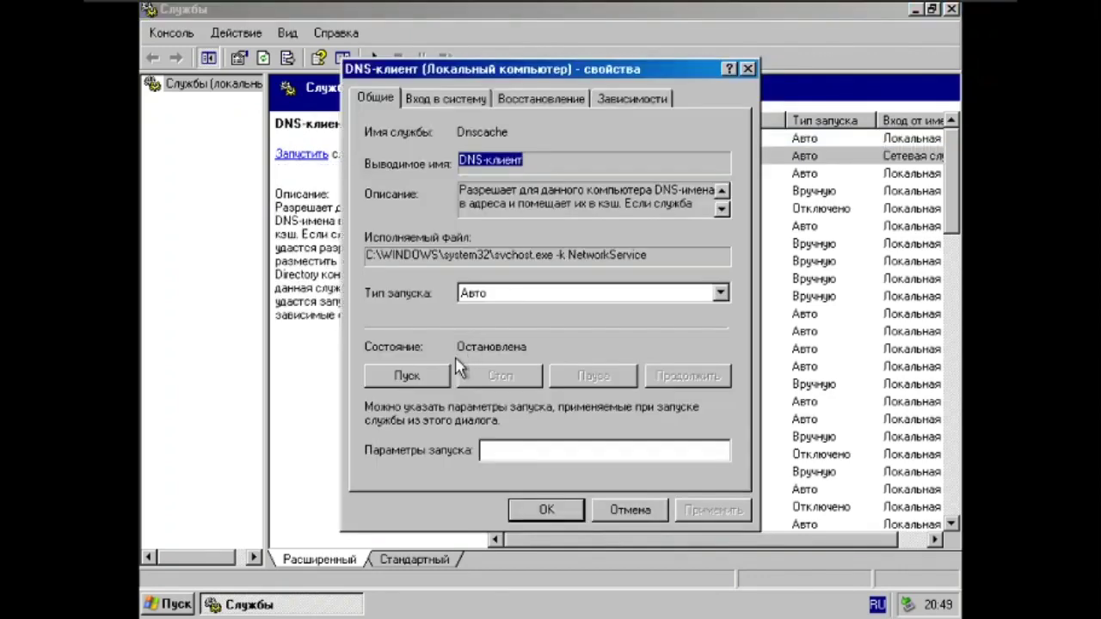
{"action": "left_click", "coordinate": [443, 375]}
{"action": "left_click", "coordinate": [542, 509]}
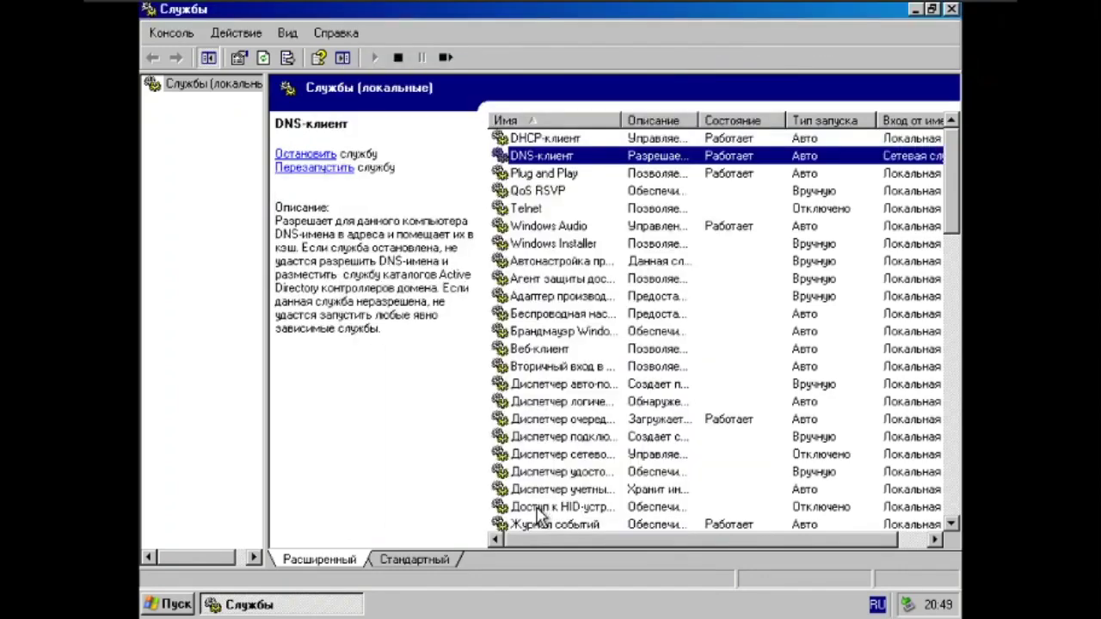
Step: Check QoS RSVP and Telnet properties unchanged, then start the Windows Installer service
{"action": "double_click", "coordinate": [538, 191]}
{"action": "left_click", "coordinate": [616, 512]}
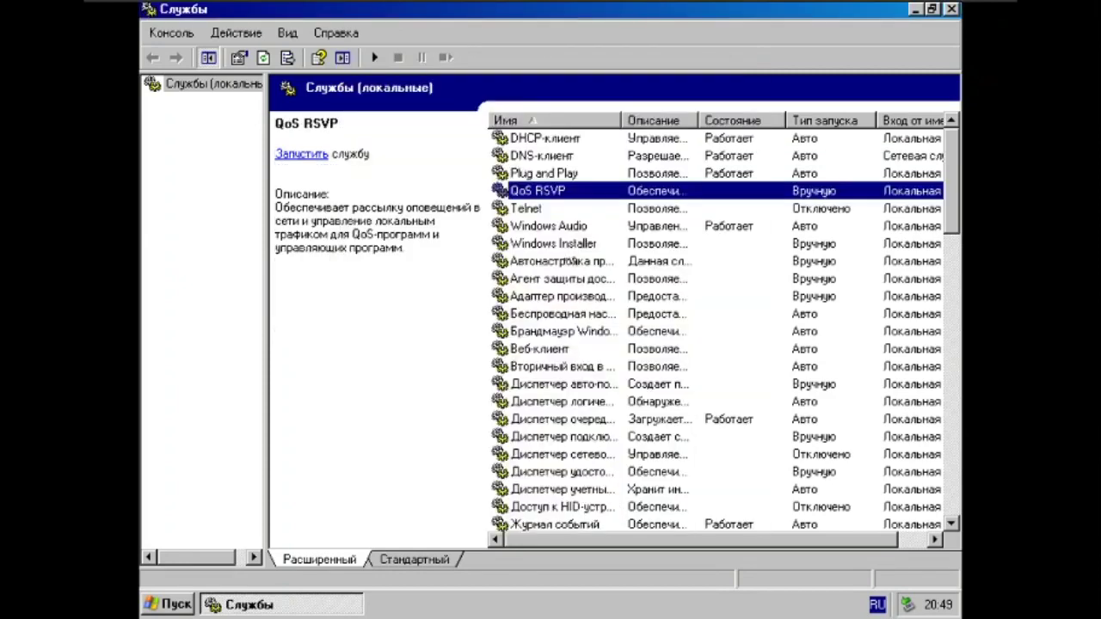
{"action": "left_click", "coordinate": [559, 212]}
{"action": "double_click", "coordinate": [559, 215]}
{"action": "left_click", "coordinate": [615, 513]}
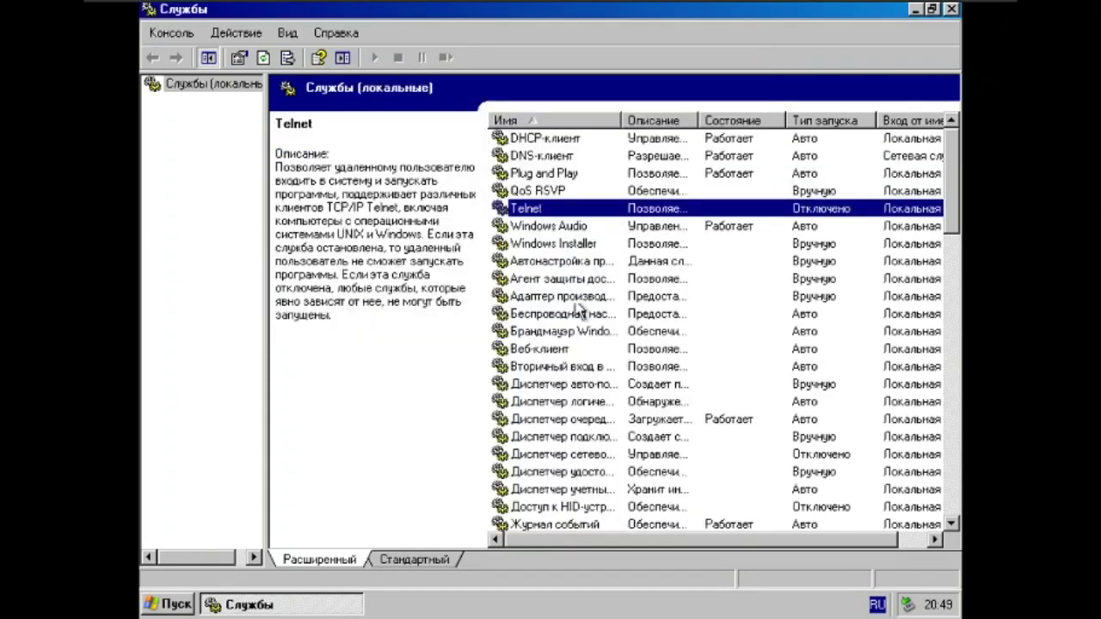
{"action": "left_click", "coordinate": [555, 225]}
{"action": "left_click", "coordinate": [559, 244]}
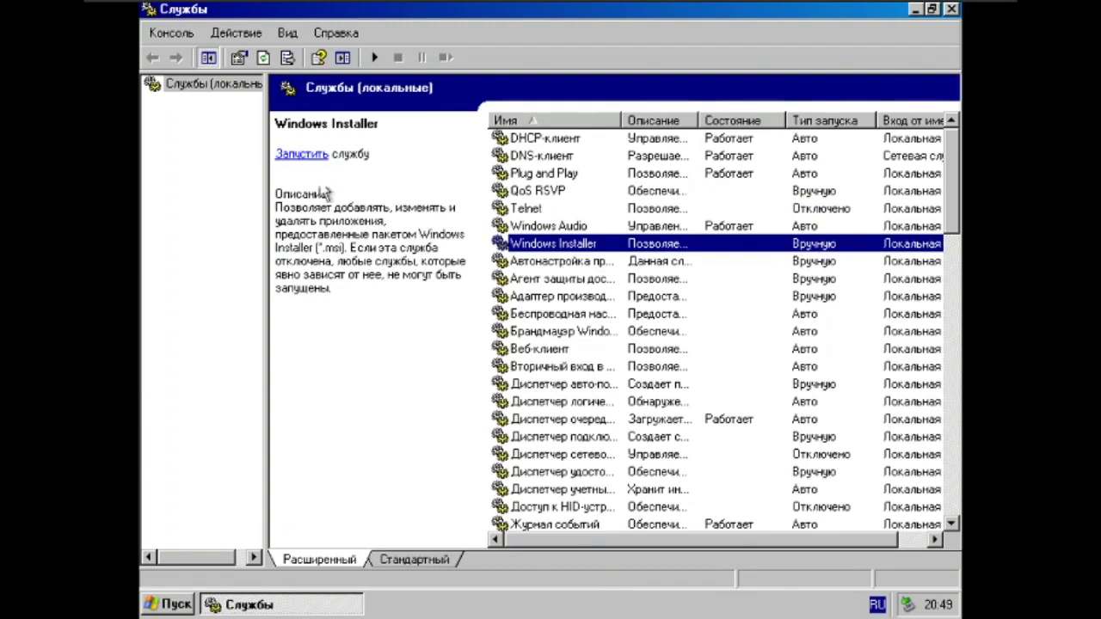
{"action": "left_click", "coordinate": [297, 155]}
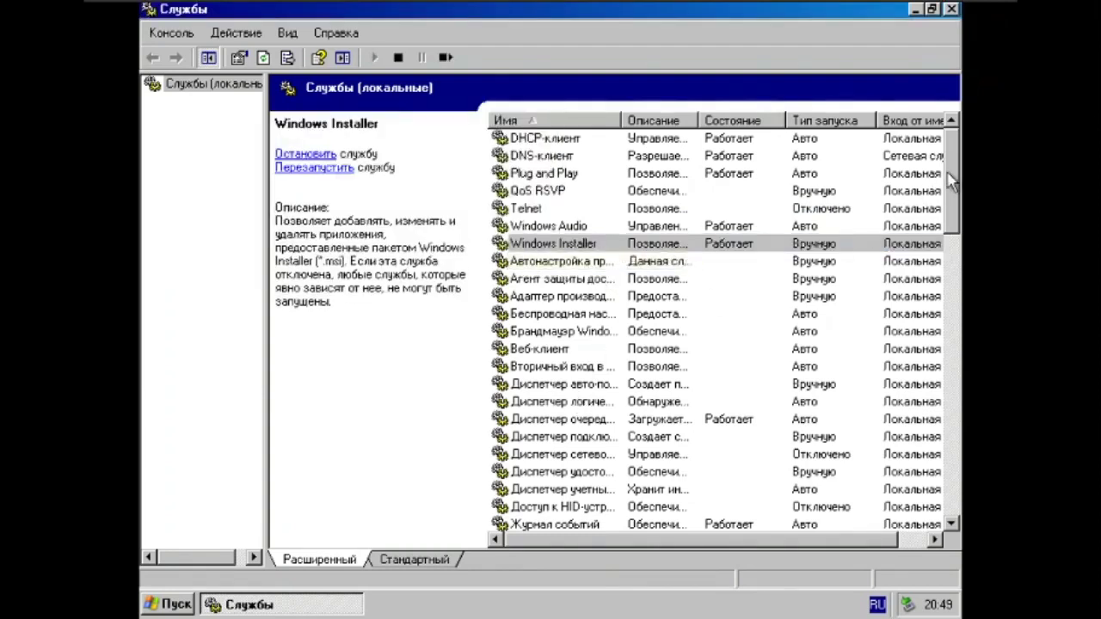
Step: Start Windows firewall, wireless configuration, Адаптер производительности WMI and Диспетчер логических дисков services
{"action": "left_click", "coordinate": [604, 331]}
{"action": "left_click", "coordinate": [288, 169]}
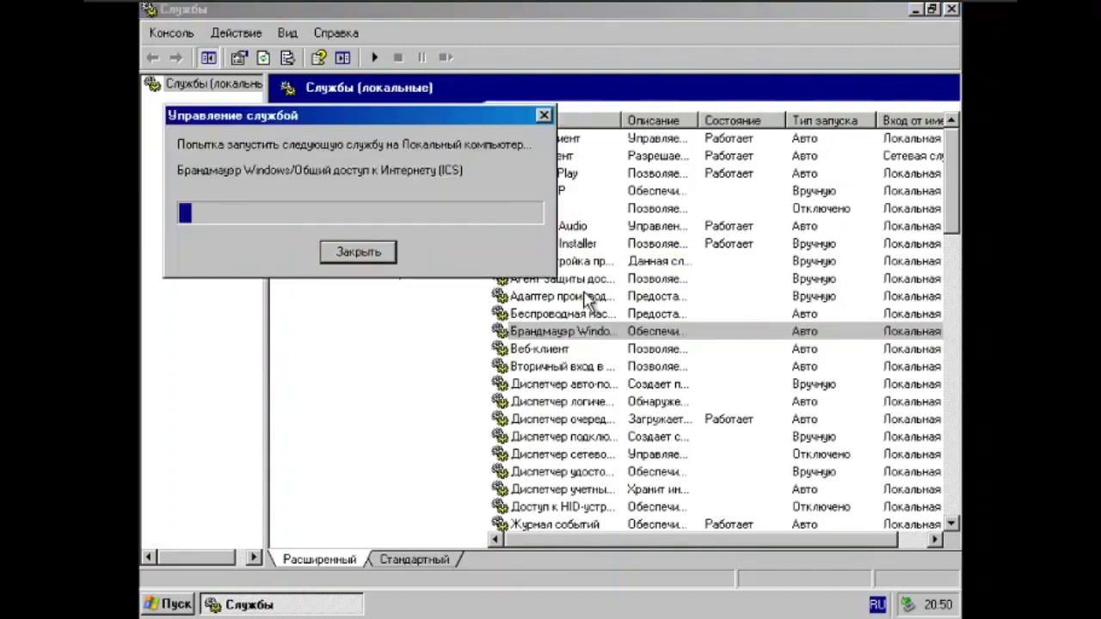
{"action": "left_click", "coordinate": [590, 314]}
{"action": "left_click", "coordinate": [314, 155]}
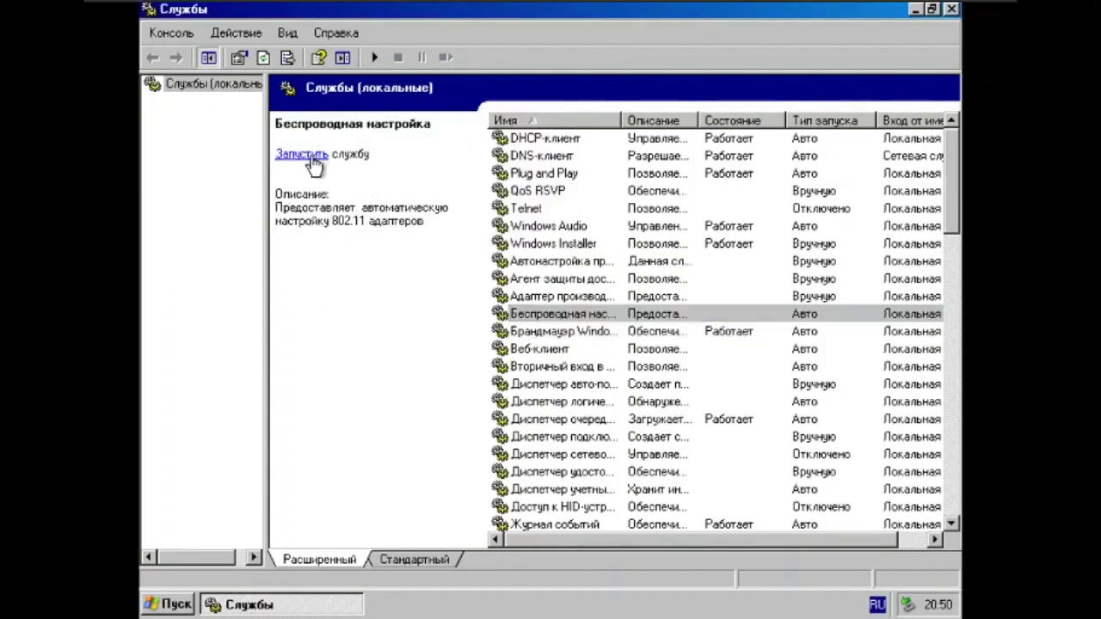
{"action": "left_click", "coordinate": [632, 297]}
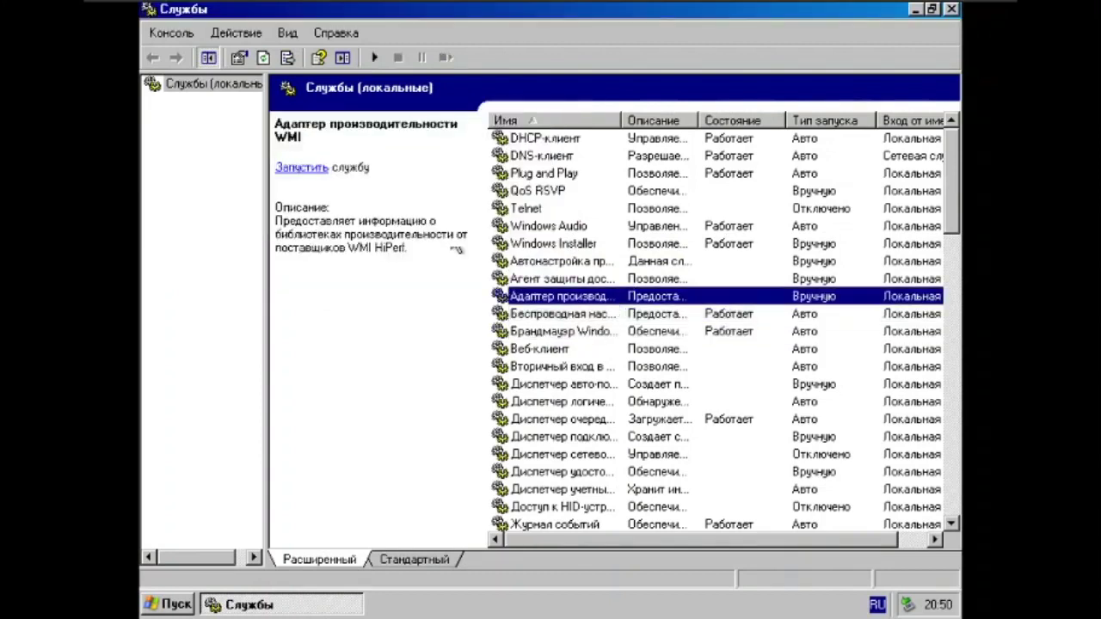
{"action": "left_click", "coordinate": [301, 169]}
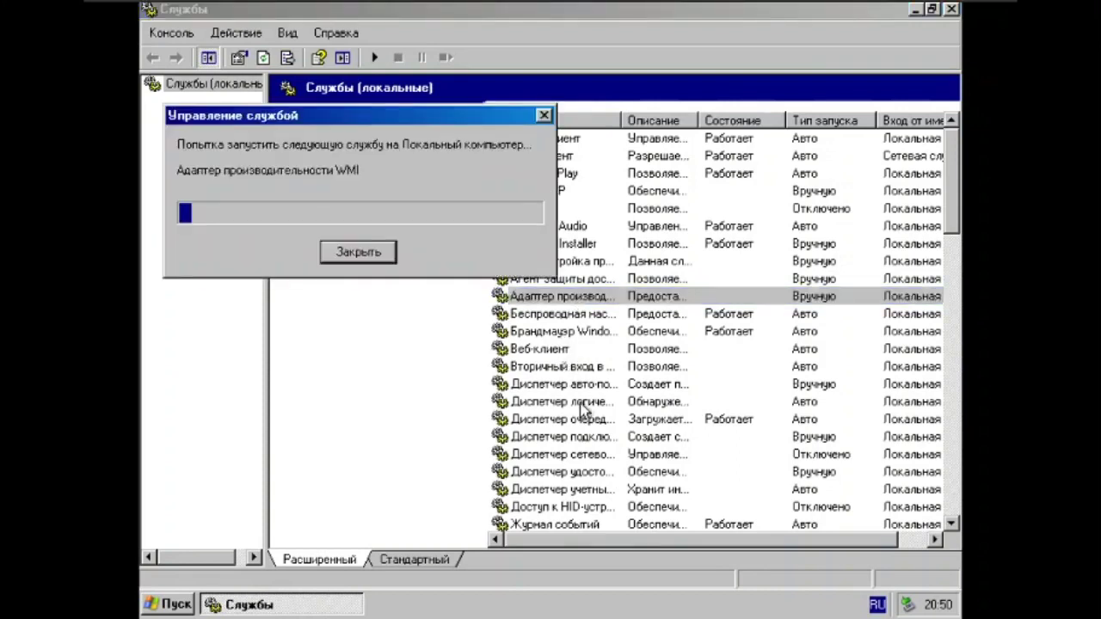
{"action": "left_click", "coordinate": [591, 402]}
{"action": "left_click", "coordinate": [303, 154]}
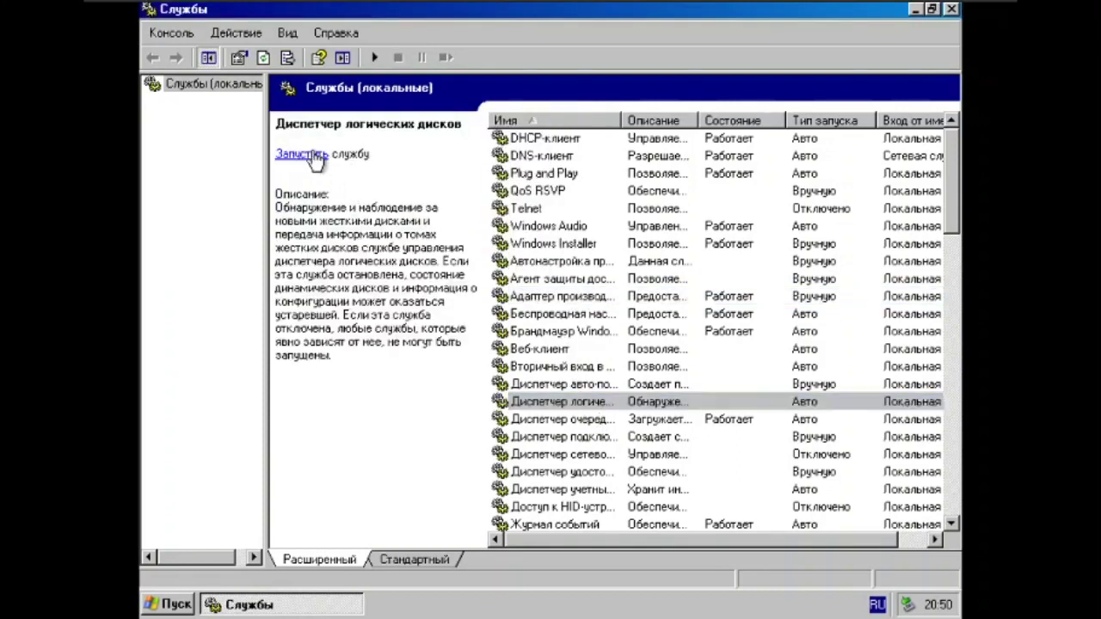
Step: Start the remote access auto-connection manager, then select the peer-network identity manager service
{"action": "left_click", "coordinate": [585, 384]}
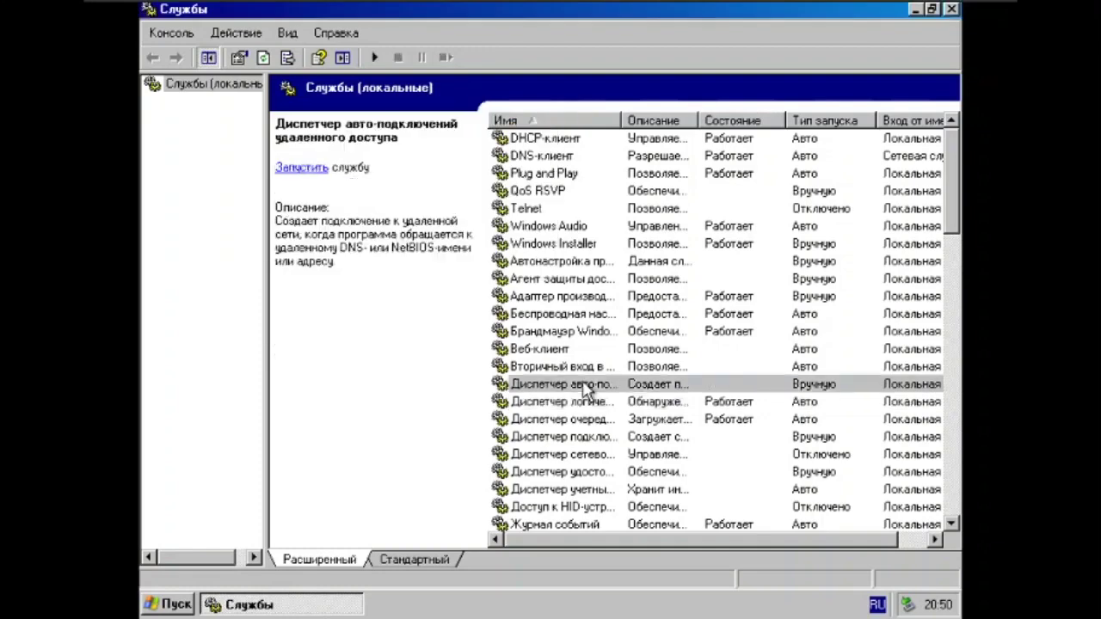
{"action": "left_click", "coordinate": [320, 172]}
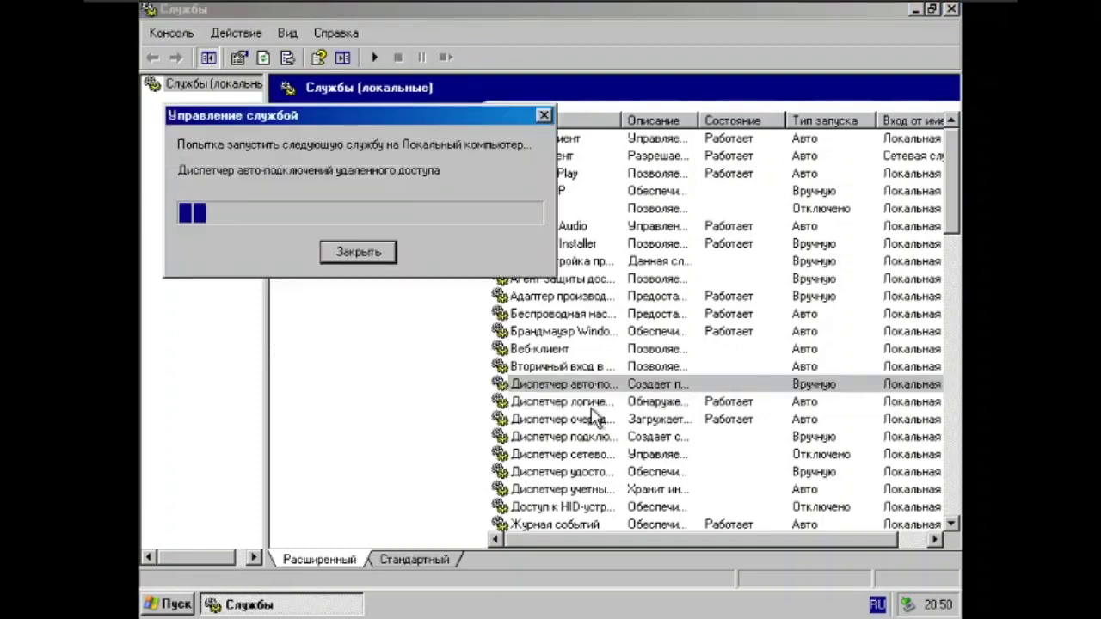
{"action": "left_click", "coordinate": [593, 437]}
{"action": "left_click", "coordinate": [592, 473]}
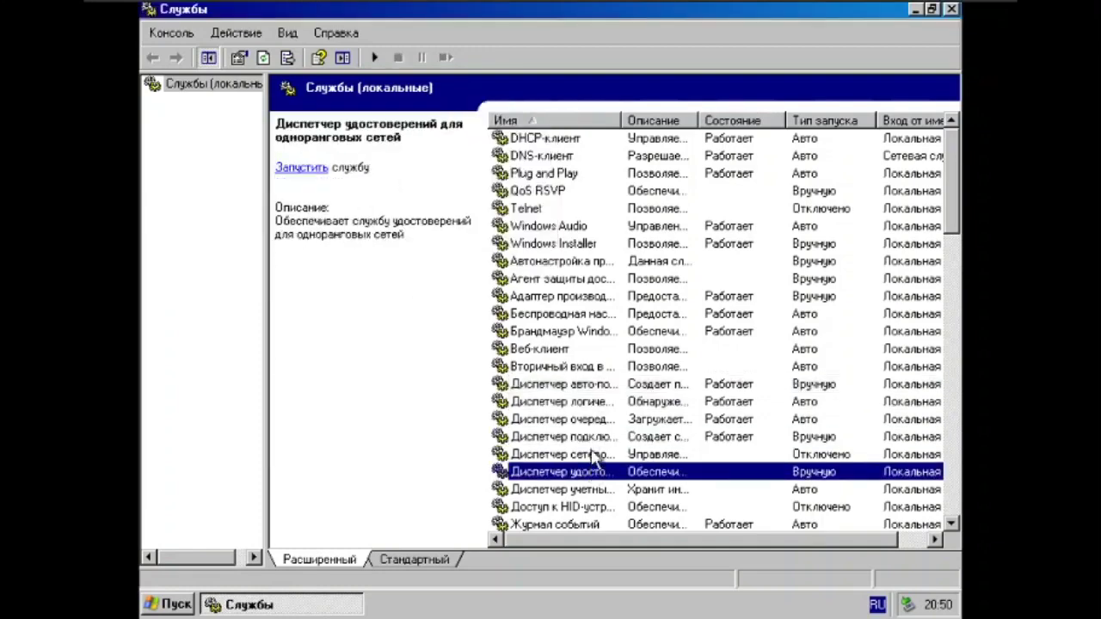
{"action": "left_click", "coordinate": [593, 456]}
{"action": "left_click", "coordinate": [593, 475]}
Step: Scroll down the Services list, stepping through entries from WMI driver extensions onward
{"action": "left_click_drag", "start_coordinate": [954, 211], "coordinate": [954, 434]}
{"action": "left_click", "coordinate": [604, 245]}
{"action": "left_click", "coordinate": [591, 405]}
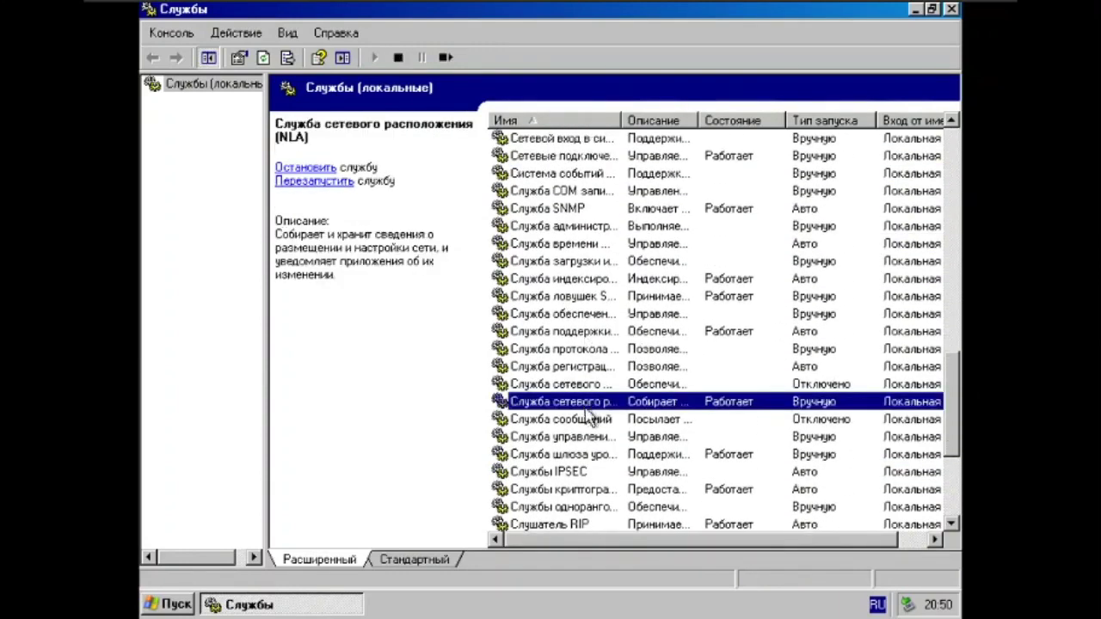
{"action": "left_click", "coordinate": [590, 437]}
{"action": "left_click", "coordinate": [582, 348]}
{"action": "left_click", "coordinate": [578, 261]}
{"action": "left_click", "coordinate": [576, 244]}
{"action": "left_click", "coordinate": [576, 261]}
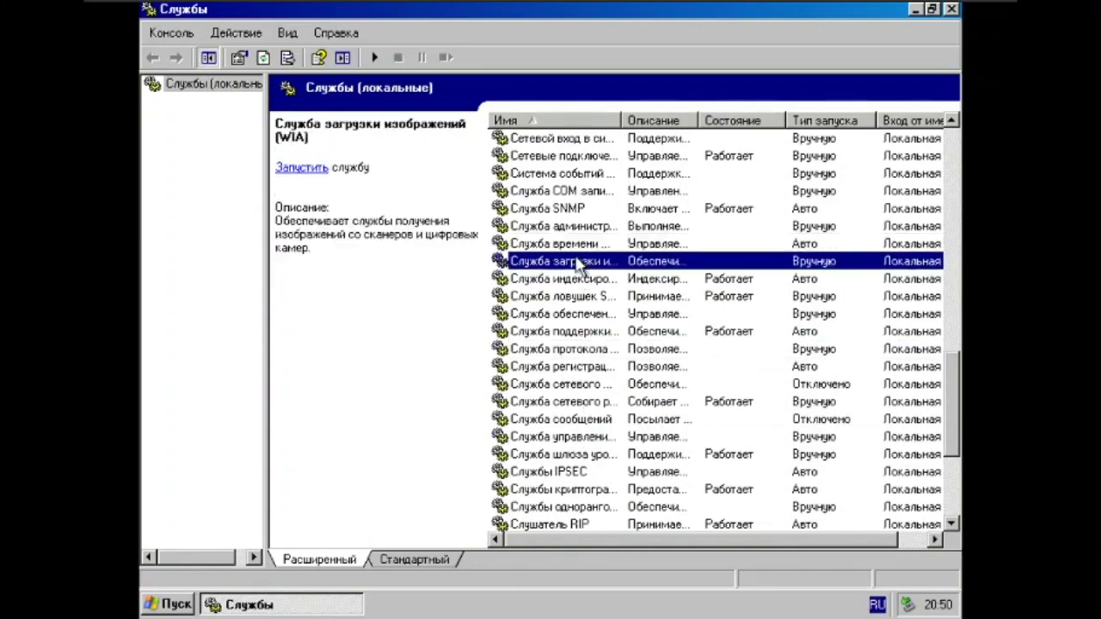
{"action": "left_click", "coordinate": [575, 279]}
{"action": "left_click", "coordinate": [576, 314]}
{"action": "left_click", "coordinate": [592, 402]}
{"action": "left_click", "coordinate": [592, 436]}
{"action": "left_click", "coordinate": [592, 332]}
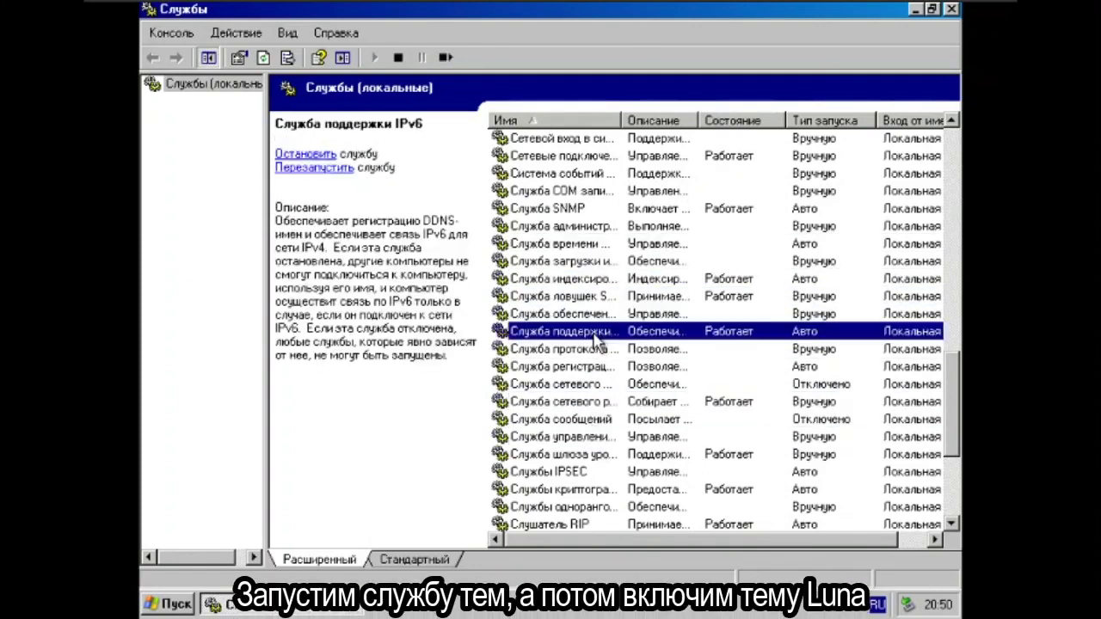
{"action": "left_click", "coordinate": [593, 349]}
{"action": "left_click", "coordinate": [594, 402]}
{"action": "left_click", "coordinate": [611, 508]}
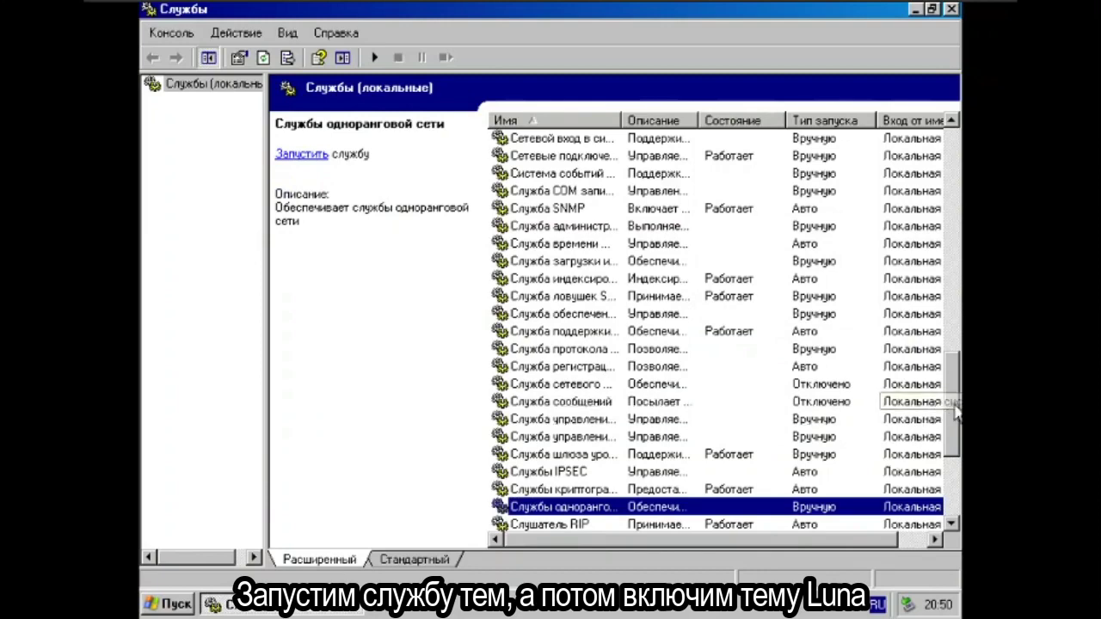
{"action": "left_click_drag", "start_coordinate": [953, 404], "coordinate": [955, 463]}
Step: Start the Темы service and close the Services console
{"action": "left_click", "coordinate": [727, 402]}
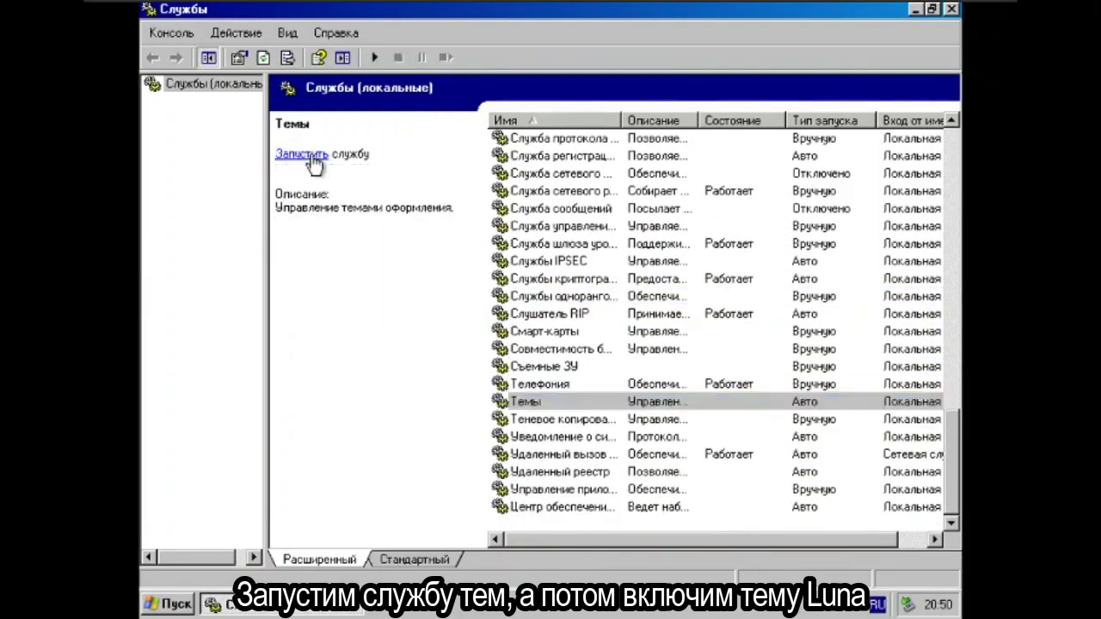
{"action": "left_click", "coordinate": [303, 155]}
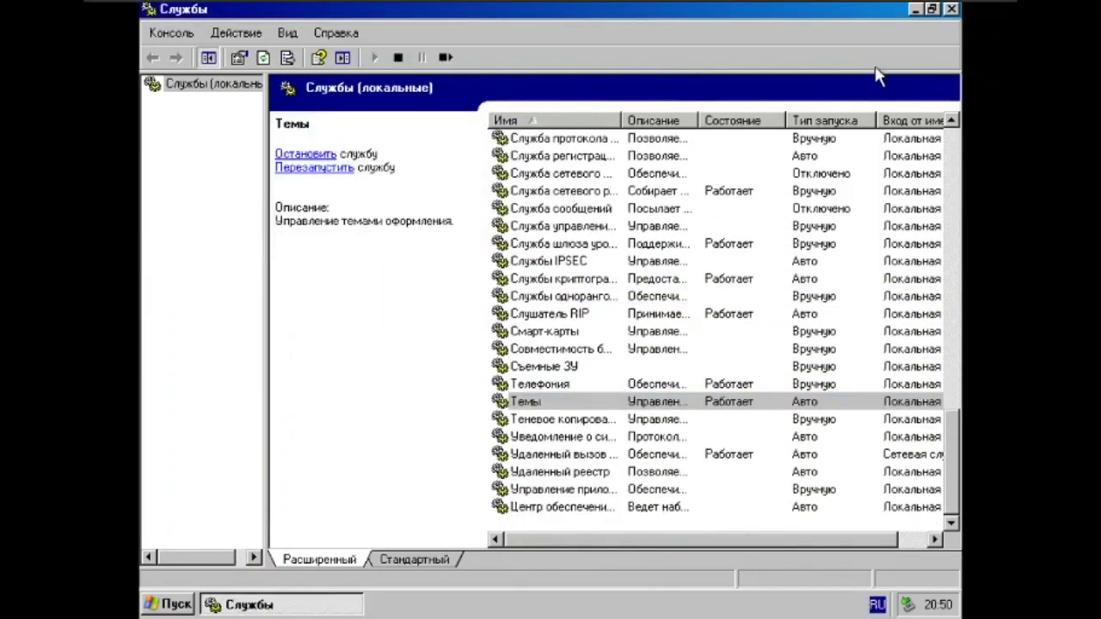
{"action": "left_click", "coordinate": [950, 8]}
Step: Set windows and buttons to 'Стиль Windows XP' in Display Properties Appearance, apply, and open Start
{"action": "right_click", "coordinate": [504, 179]}
{"action": "left_click", "coordinate": [553, 304]}
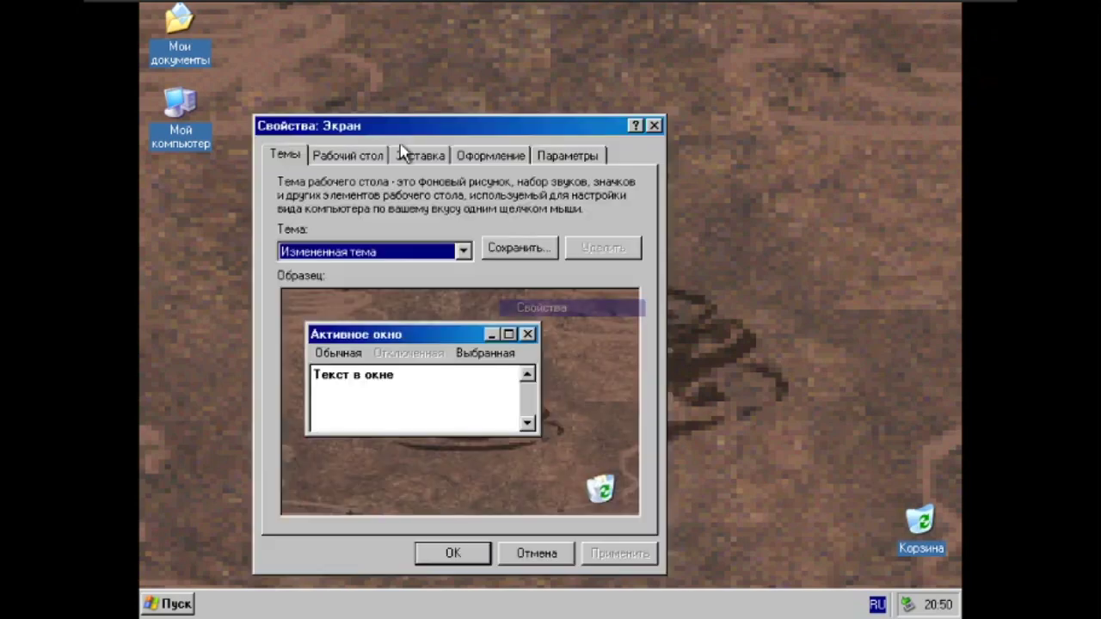
{"action": "left_click", "coordinate": [503, 157]}
{"action": "left_click", "coordinate": [385, 414]}
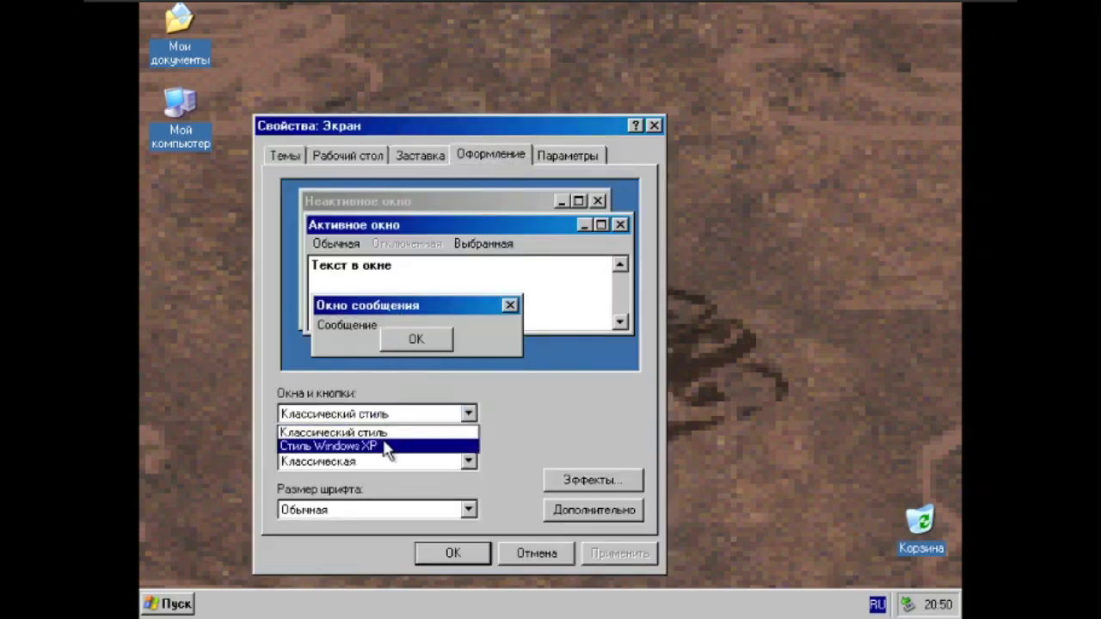
{"action": "left_click", "coordinate": [386, 447]}
{"action": "left_click", "coordinate": [617, 555]}
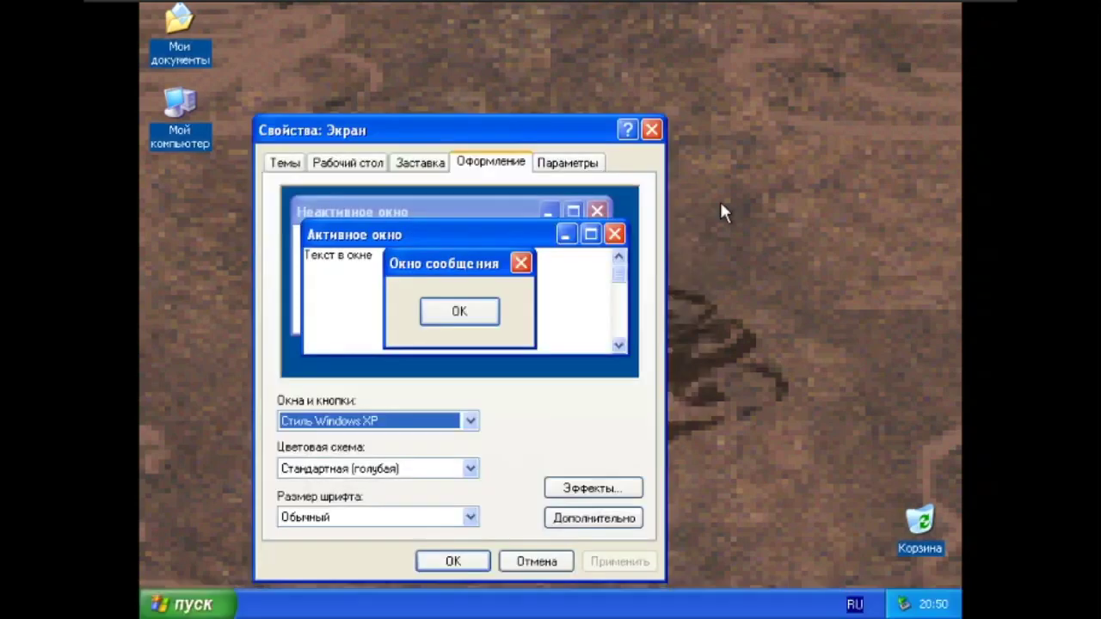
{"action": "left_click_drag", "start_coordinate": [447, 138], "coordinate": [444, 57]}
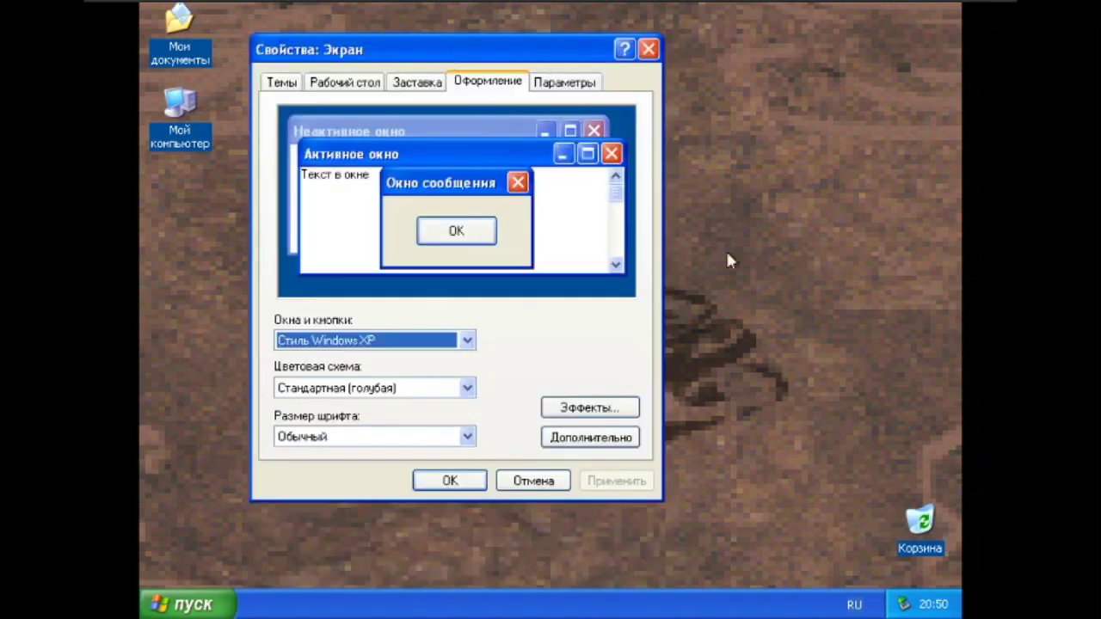
{"action": "left_click", "coordinate": [465, 483]}
{"action": "left_click", "coordinate": [241, 602]}
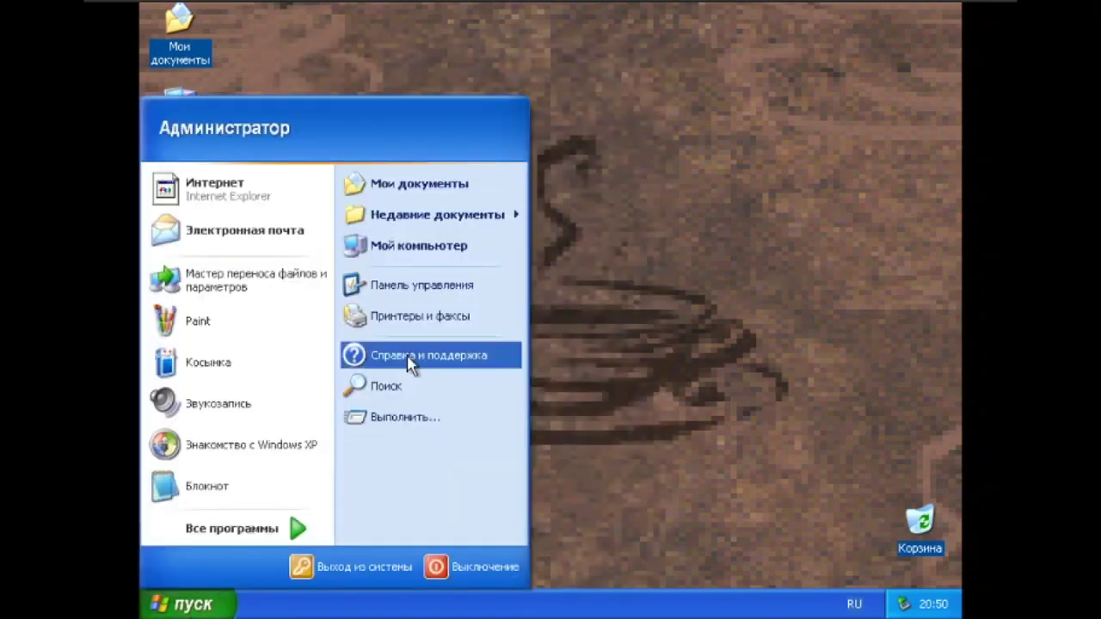
Step: Open the Администратор account's picture options in Control Panel's User Accounts
{"action": "left_click", "coordinate": [435, 286]}
{"action": "left_click", "coordinate": [789, 336]}
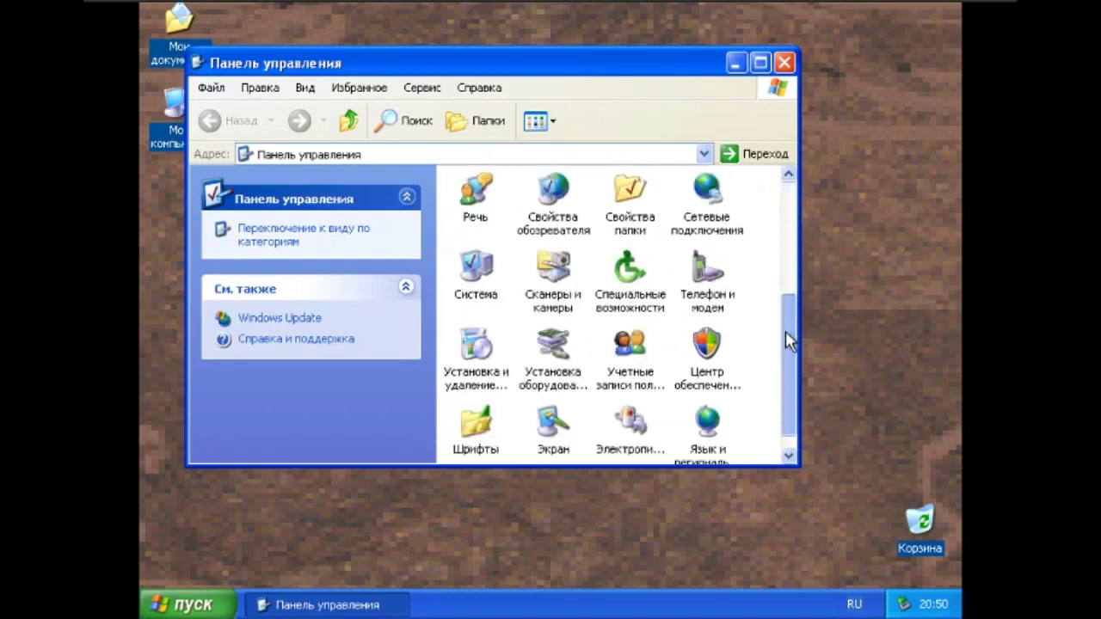
{"action": "double_click", "coordinate": [646, 372]}
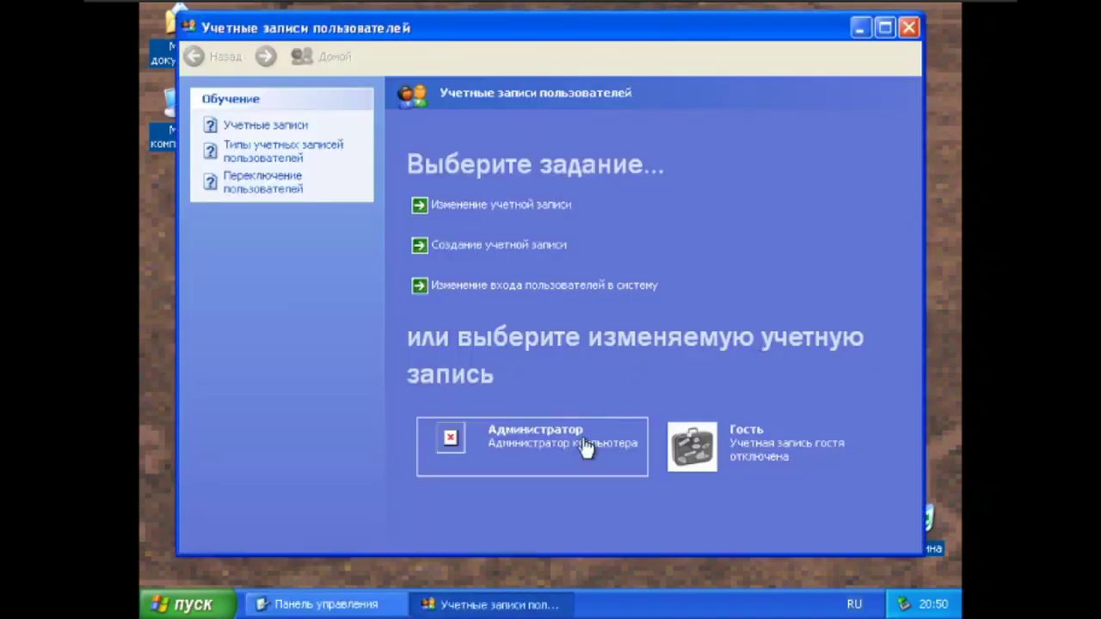
{"action": "left_click", "coordinate": [586, 447]}
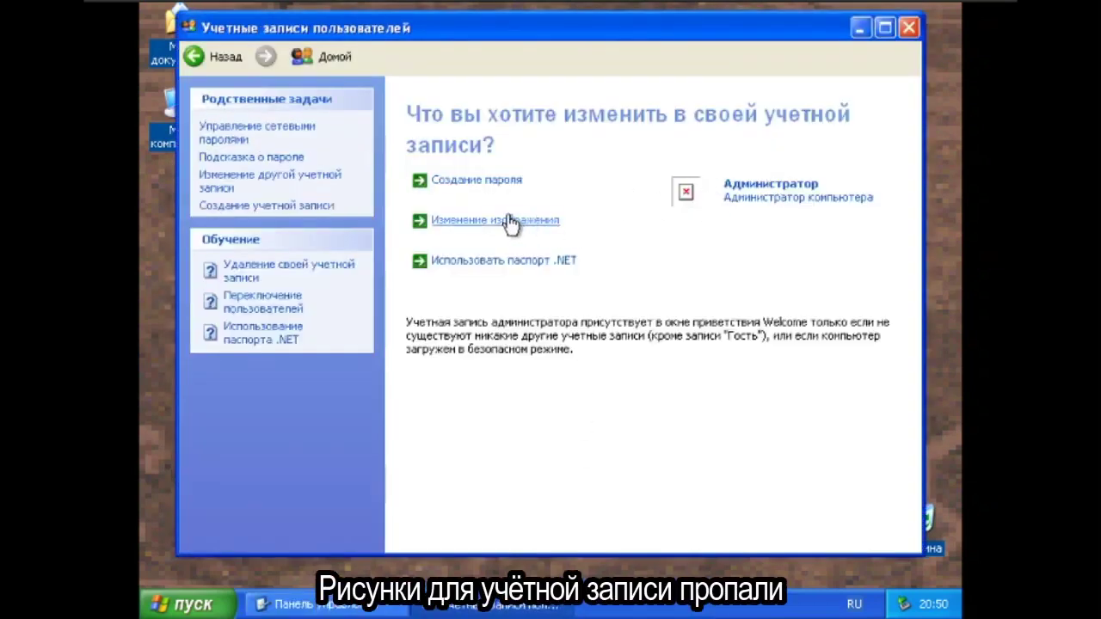
{"action": "left_click", "coordinate": [511, 222]}
Step: Browse to C:\WINDOWS and set Голубые кружева 16 as the administrator's account picture
{"action": "left_click", "coordinate": [218, 60]}
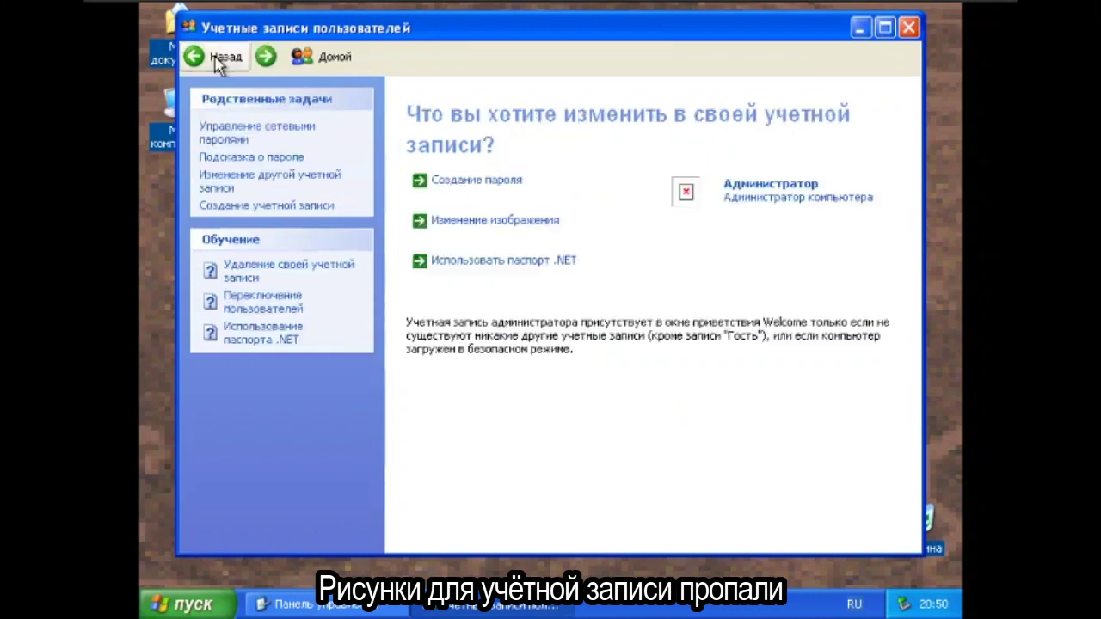
{"action": "left_click", "coordinate": [523, 223]}
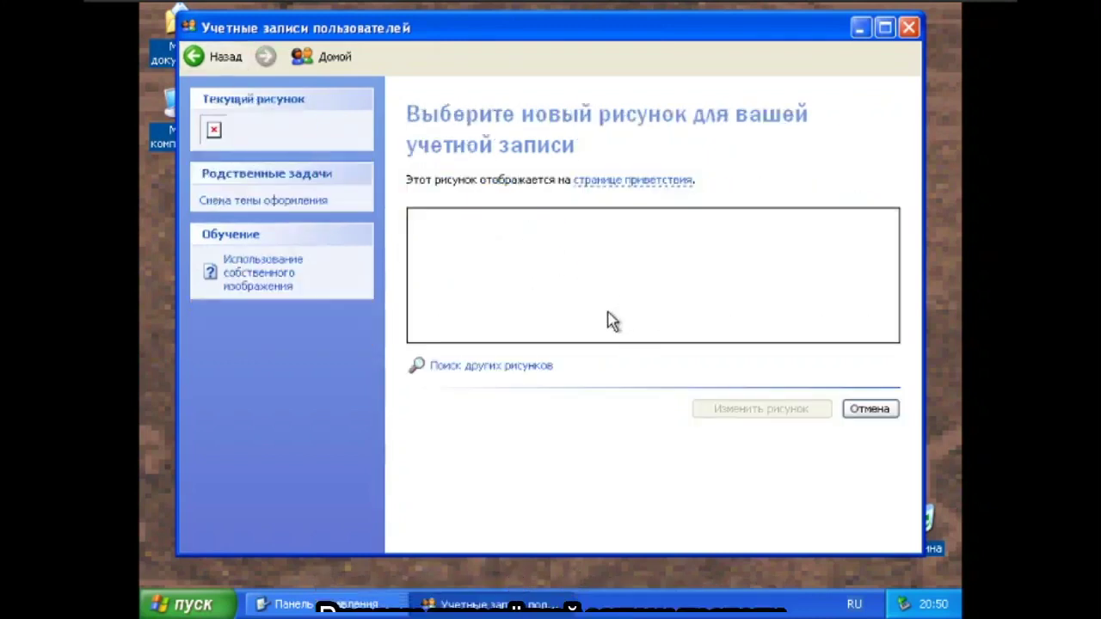
{"action": "left_click", "coordinate": [525, 366]}
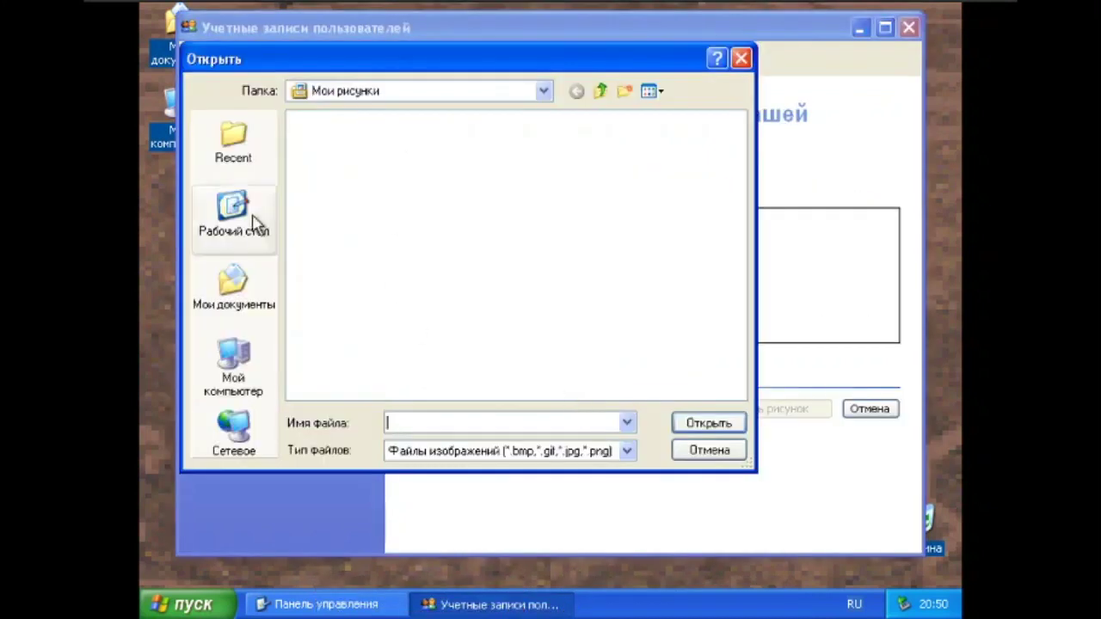
{"action": "left_click", "coordinate": [254, 292]}
{"action": "right_click", "coordinate": [458, 215]}
{"action": "left_click", "coordinate": [519, 270]}
{"action": "left_click", "coordinate": [234, 366]}
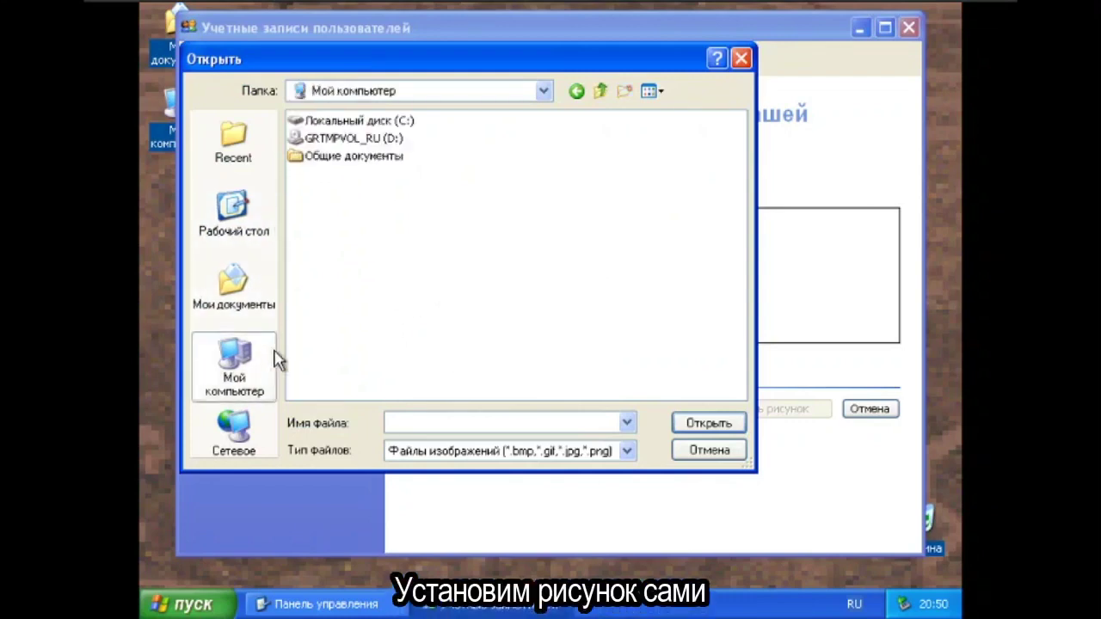
{"action": "double_click", "coordinate": [344, 121]}
{"action": "double_click", "coordinate": [320, 155]}
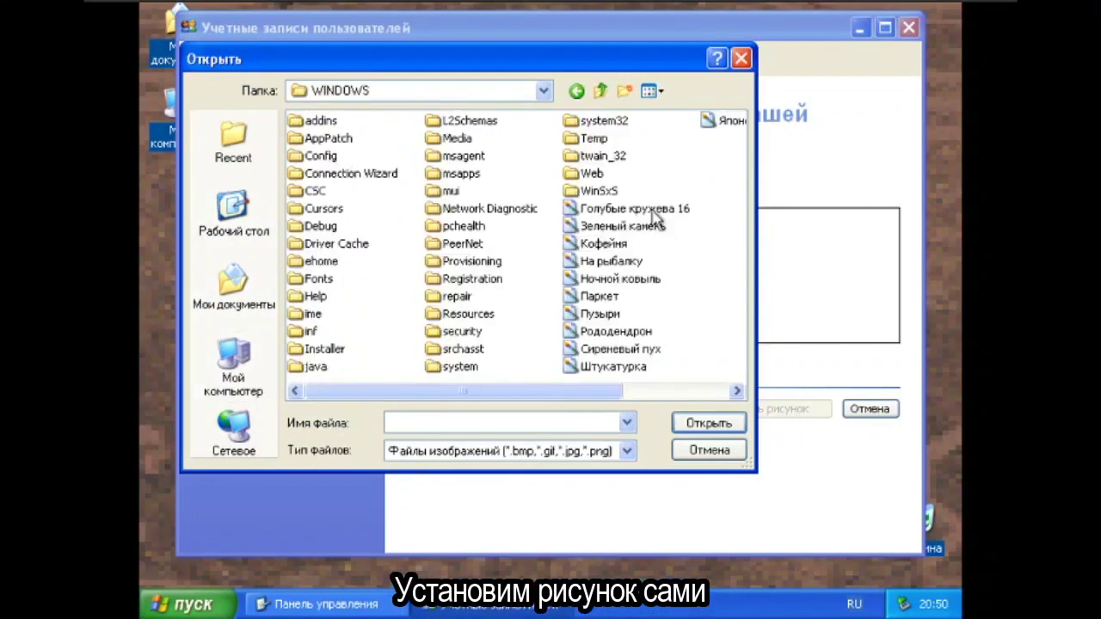
{"action": "double_click", "coordinate": [654, 209]}
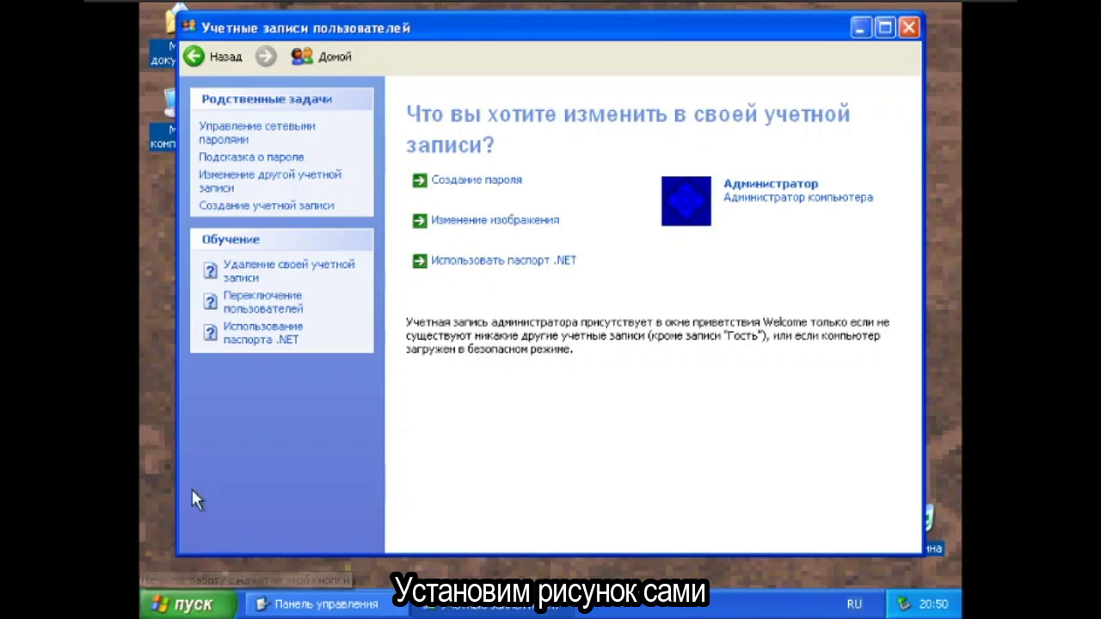
Step: Switch user from the Start menu and return to the session to confirm the picture
{"action": "left_click", "coordinate": [181, 604]}
{"action": "left_click", "coordinate": [343, 564]}
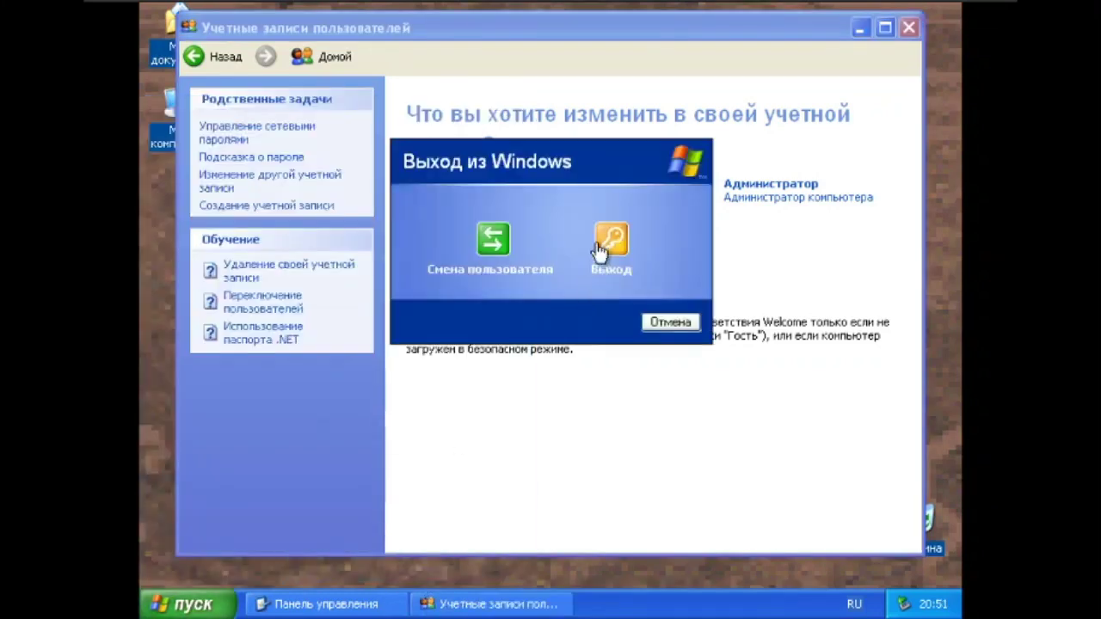
{"action": "left_click", "coordinate": [493, 241]}
{"action": "left_click", "coordinate": [634, 336]}
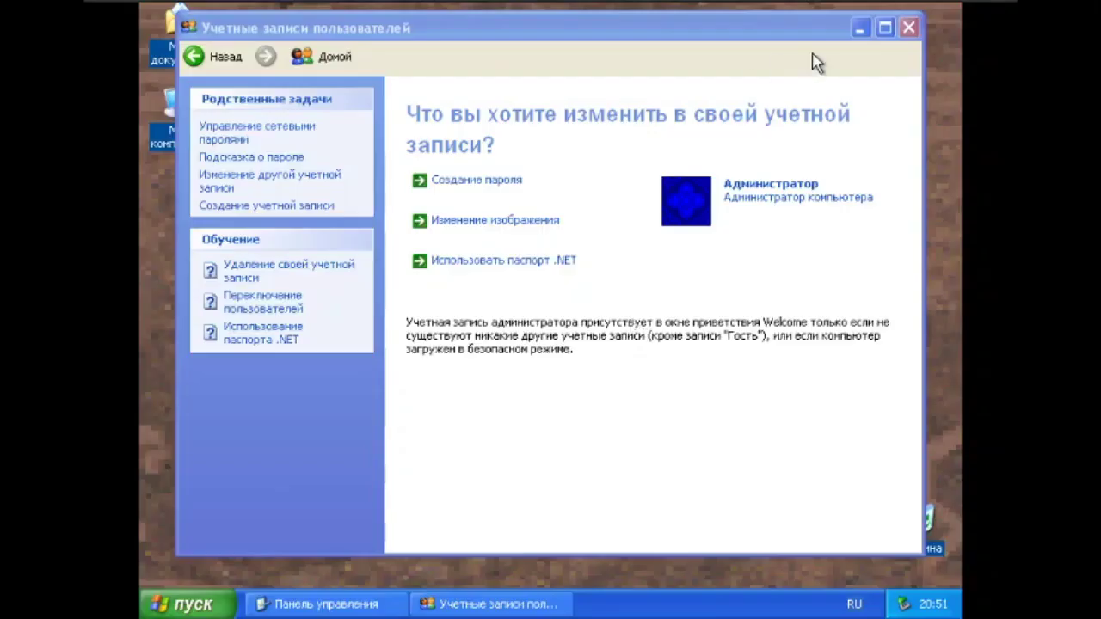
Step: Close the User Accounts window and refresh the Control Panel
{"action": "left_click", "coordinate": [907, 25]}
{"action": "right_click", "coordinate": [524, 191]}
{"action": "left_click", "coordinate": [606, 247]}
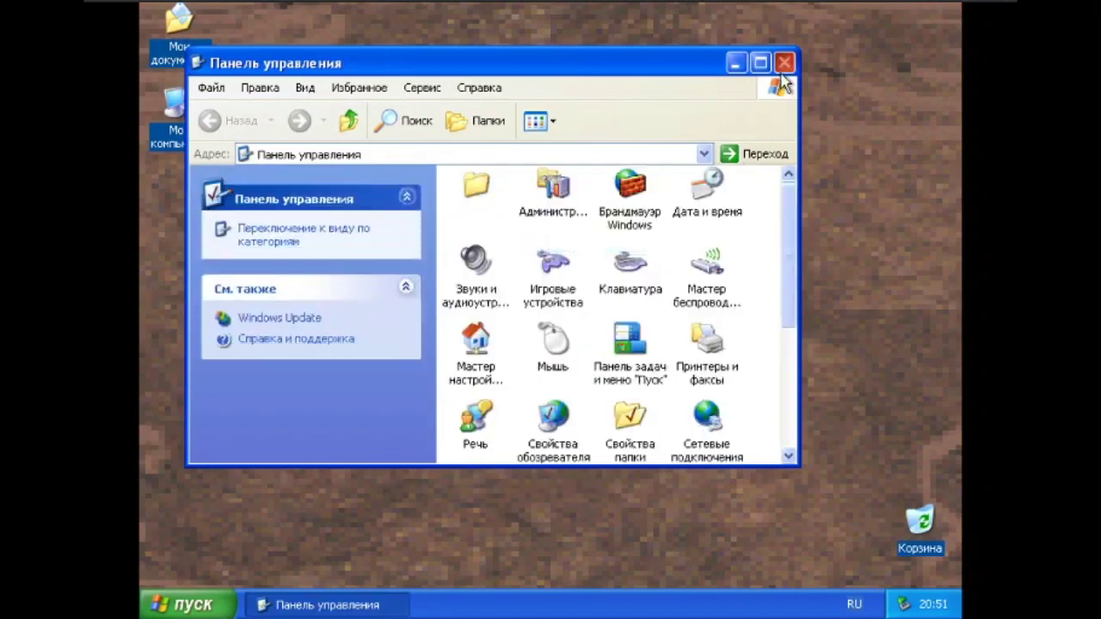
Step: Close the Control Panel with Alt+F4 and choose Выключение from Пуск > Выключение
{"action": "key", "text": "alt+F4"}
{"action": "left_click", "coordinate": [143, 598]}
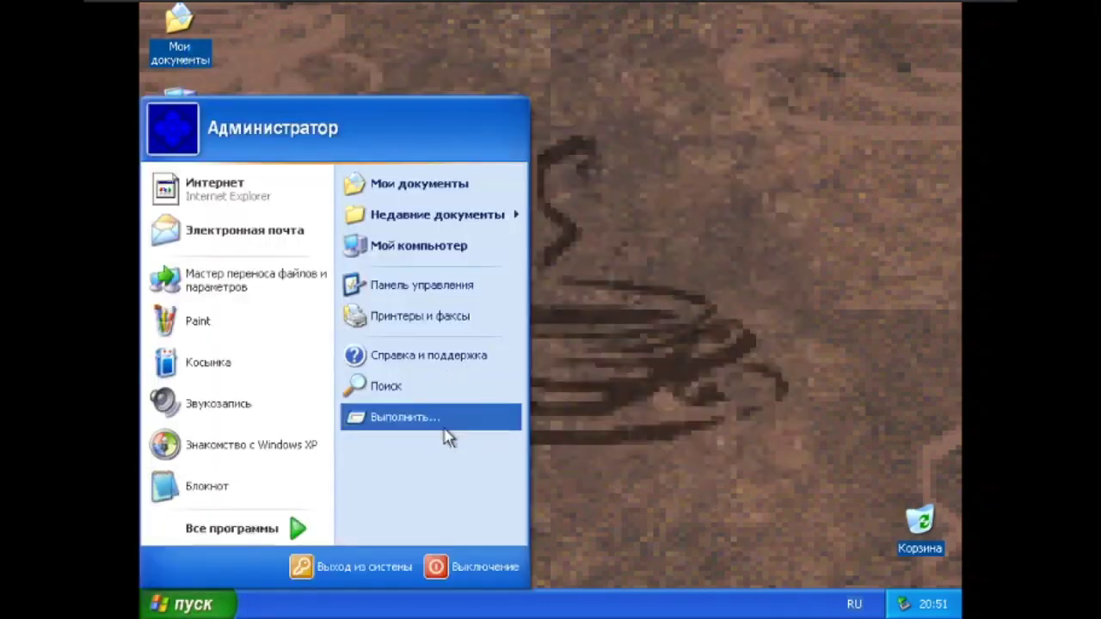
{"action": "left_click", "coordinate": [467, 566]}
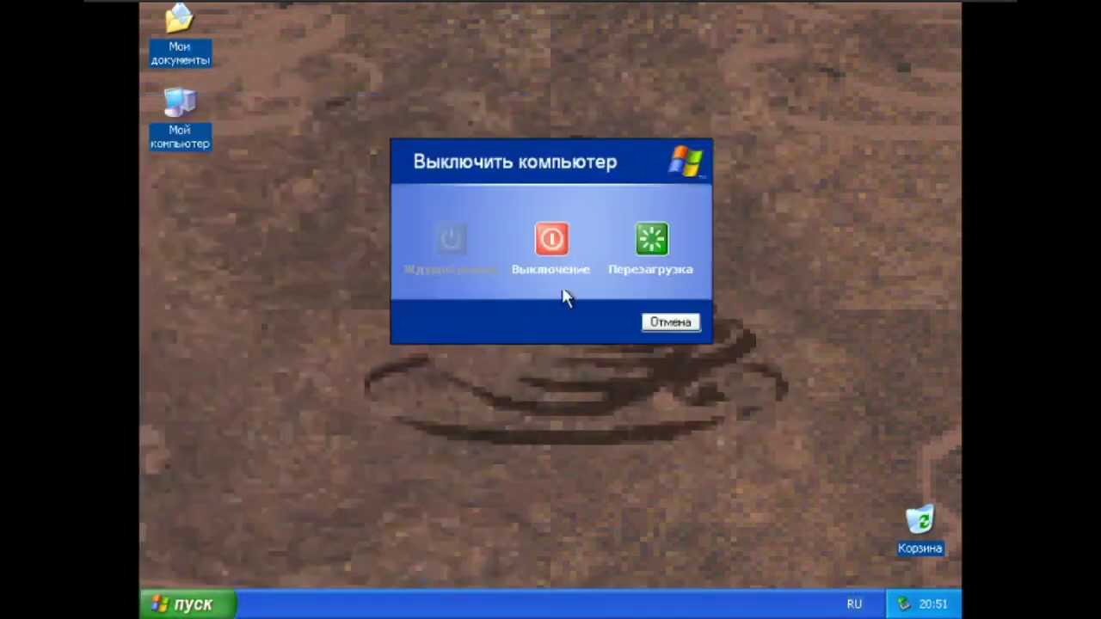
{"action": "left_click", "coordinate": [561, 246]}
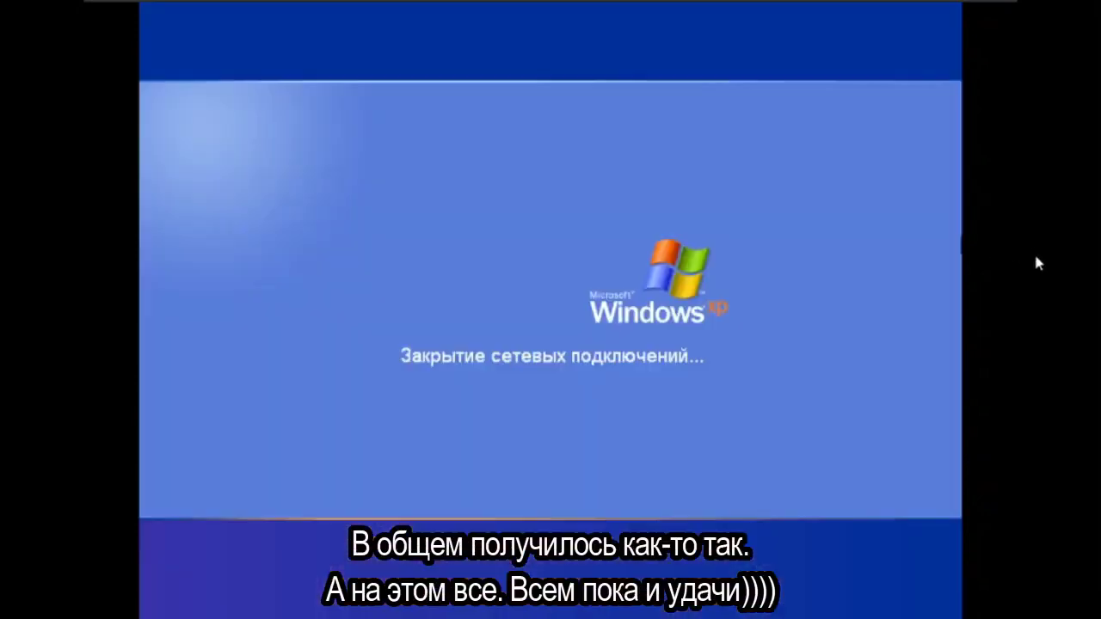